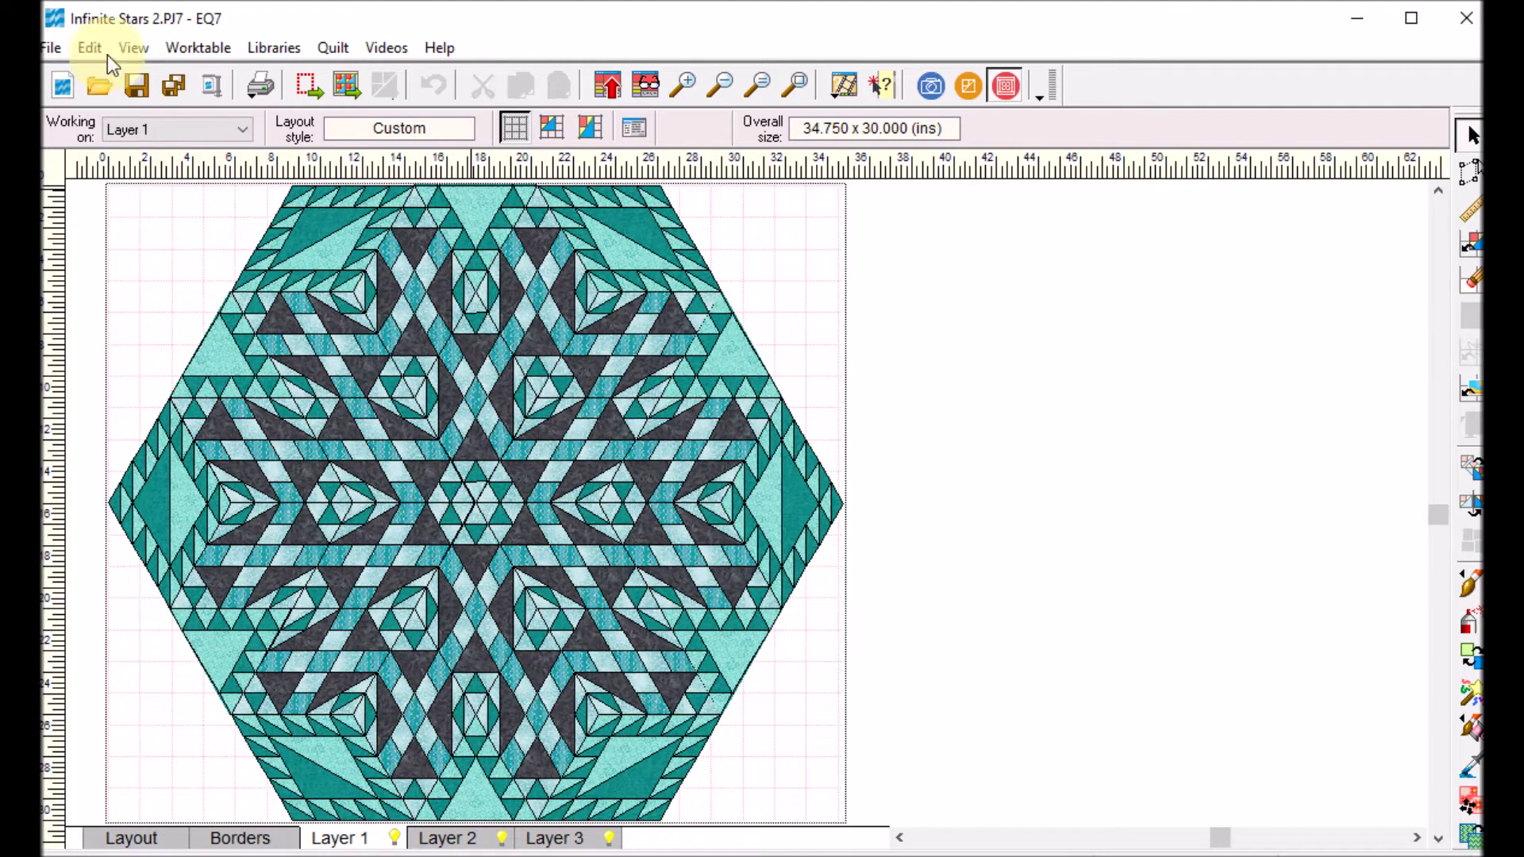
# Search the block library notecards for "birds" and add the Birds in the Air block to the Sketchbook.
pyautogui.click(274, 49)
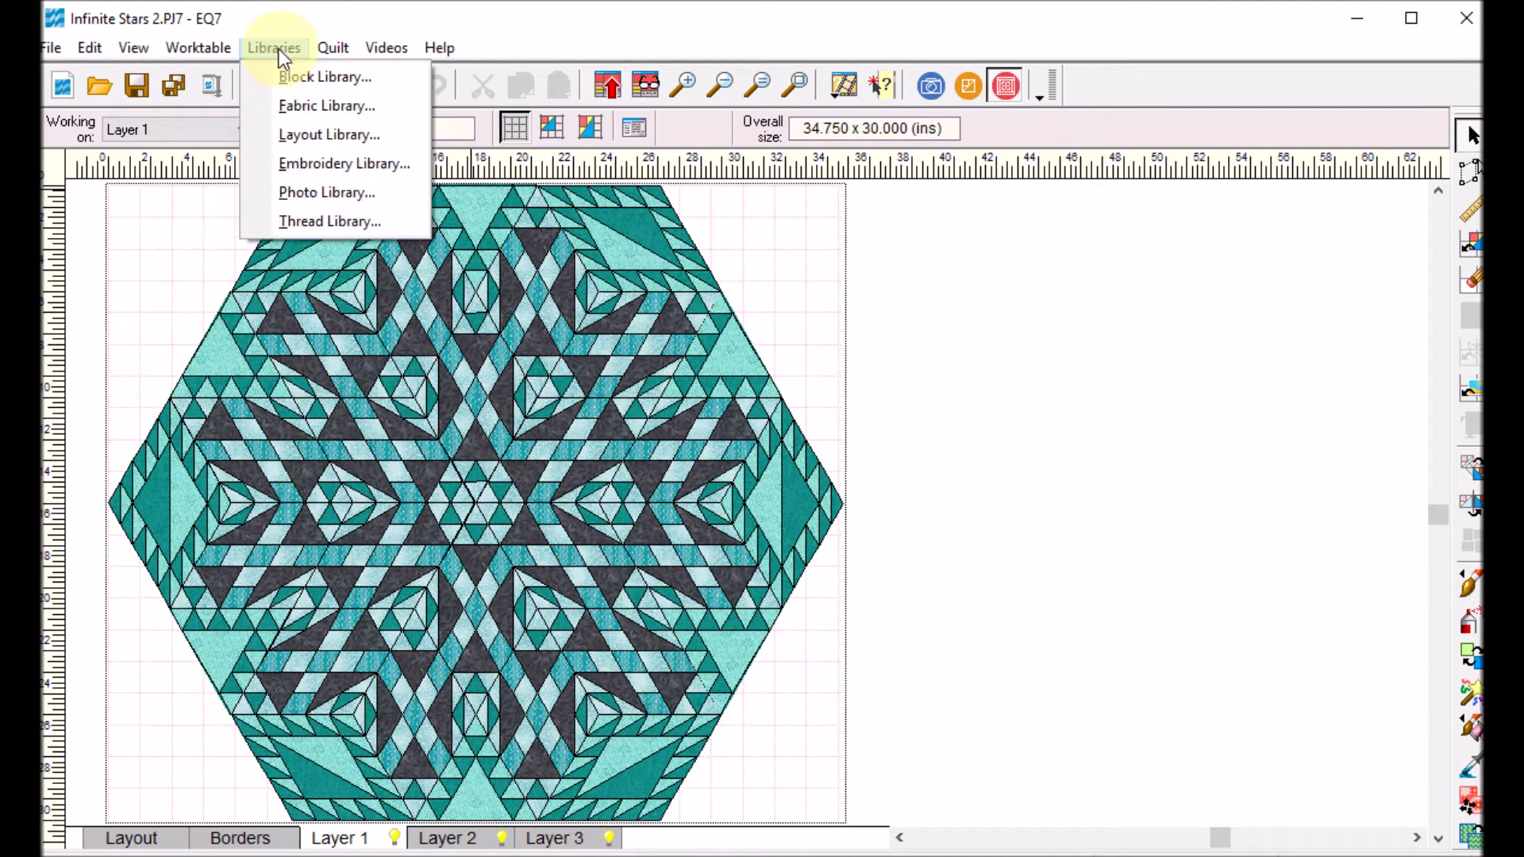
pyautogui.click(337, 80)
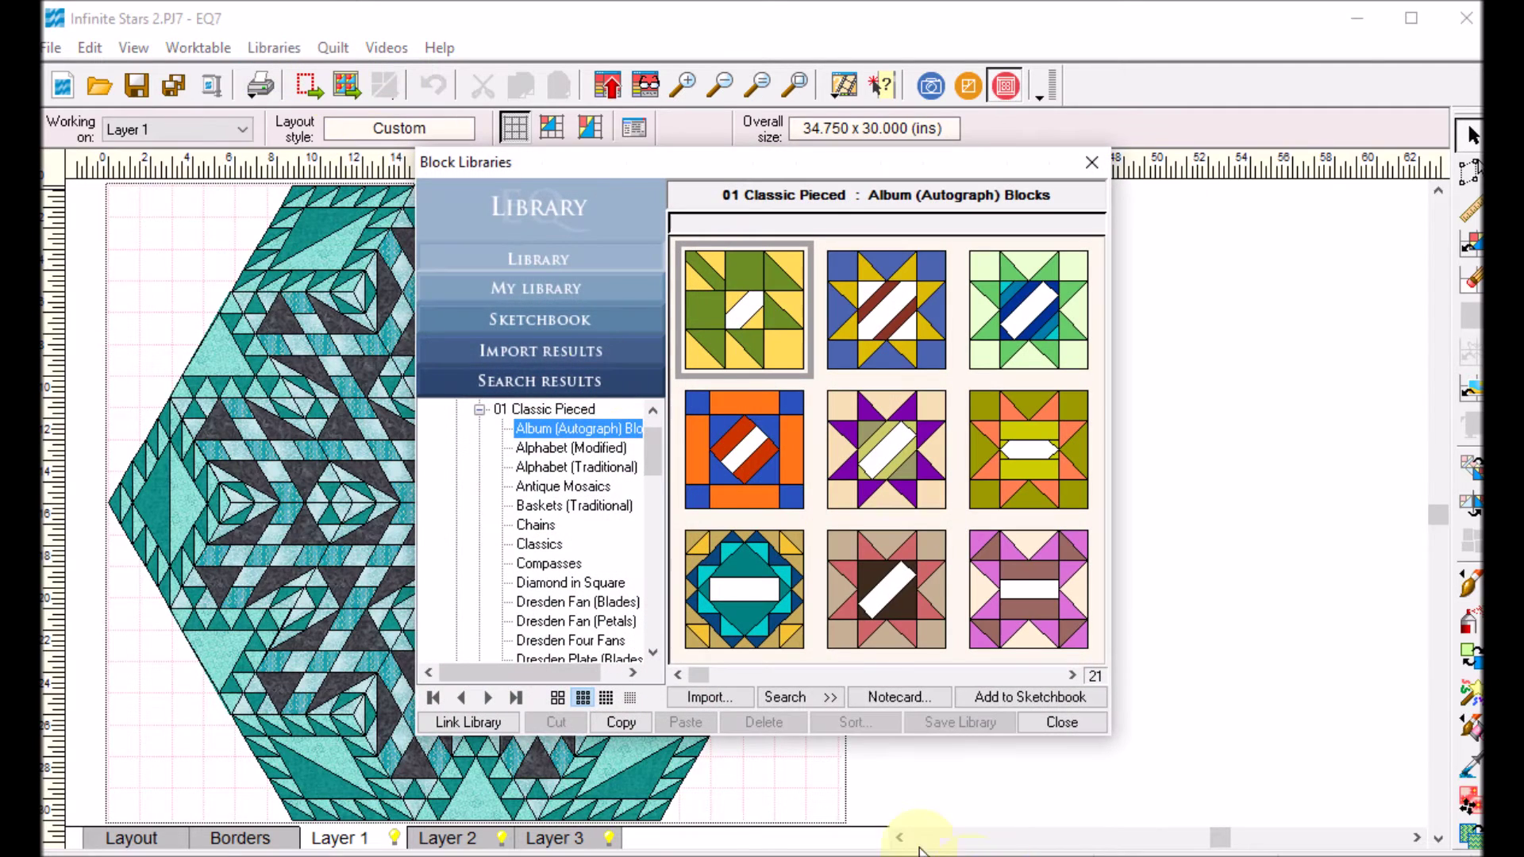
pyautogui.click(833, 711)
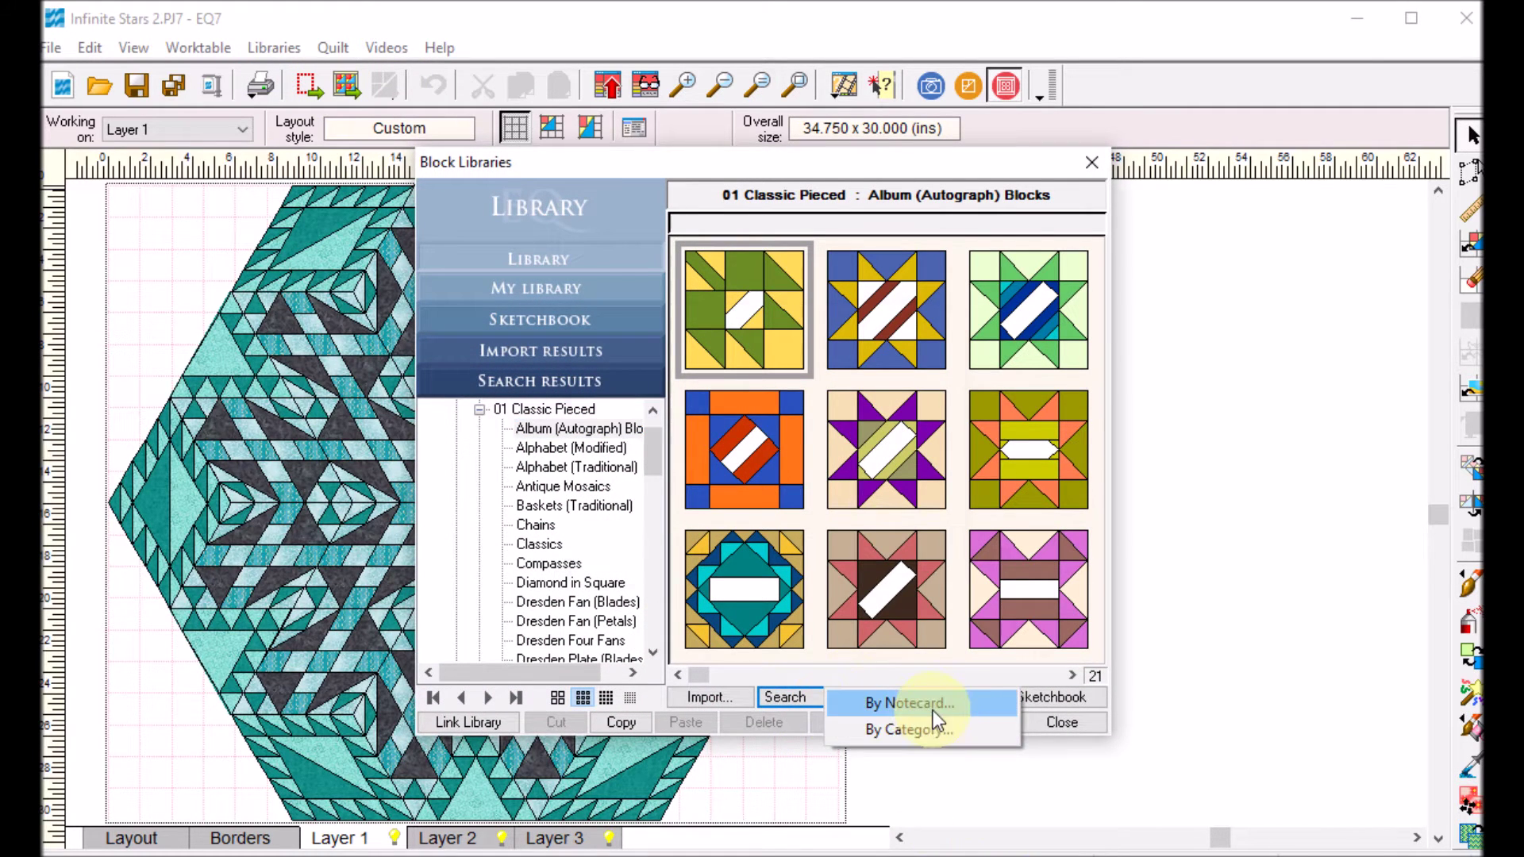
pyautogui.click(918, 700)
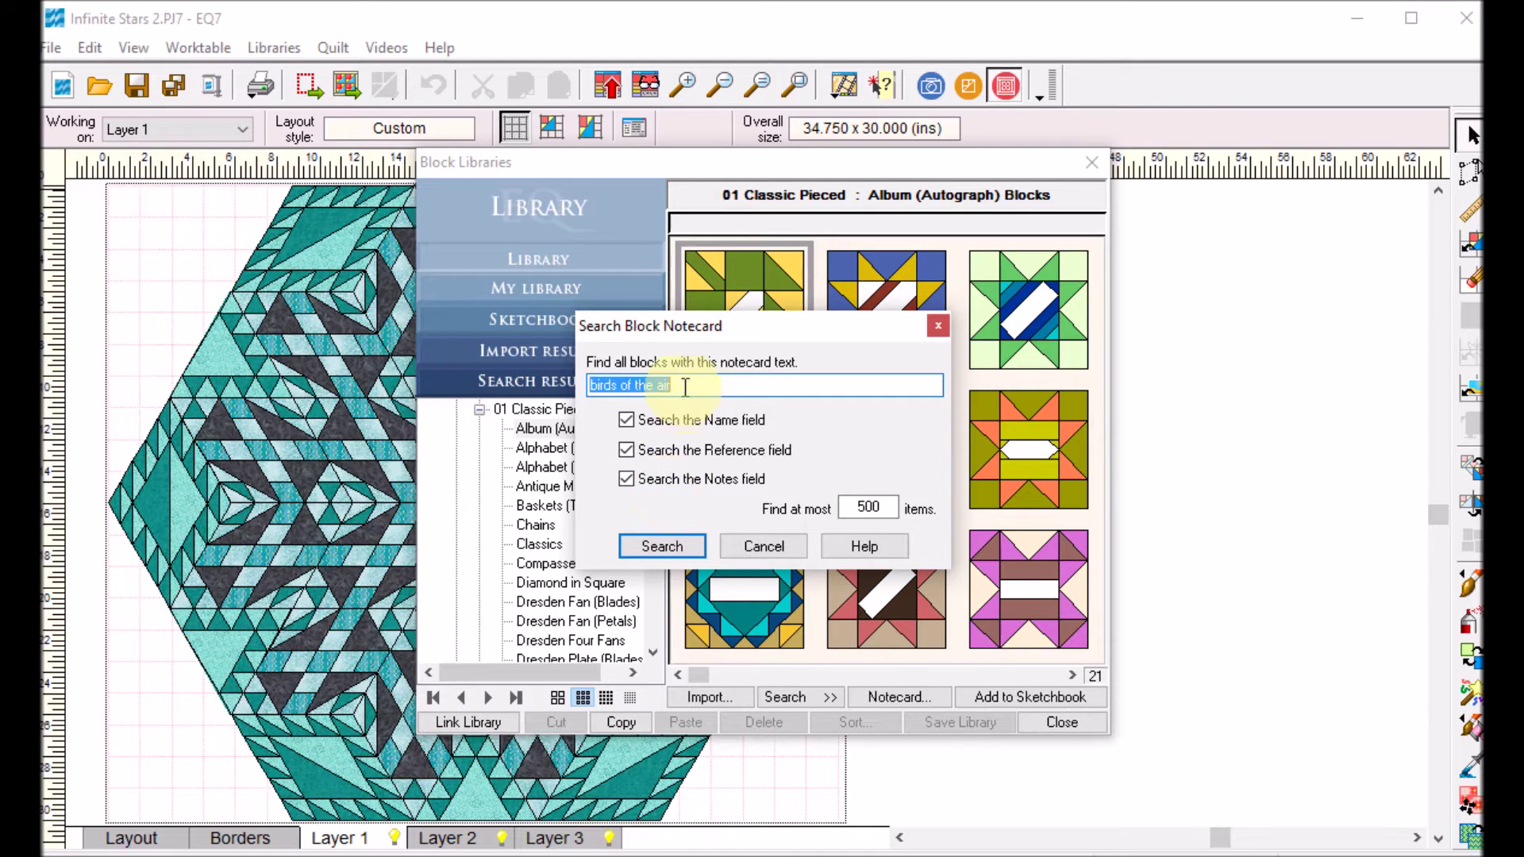
pyautogui.write('birds')
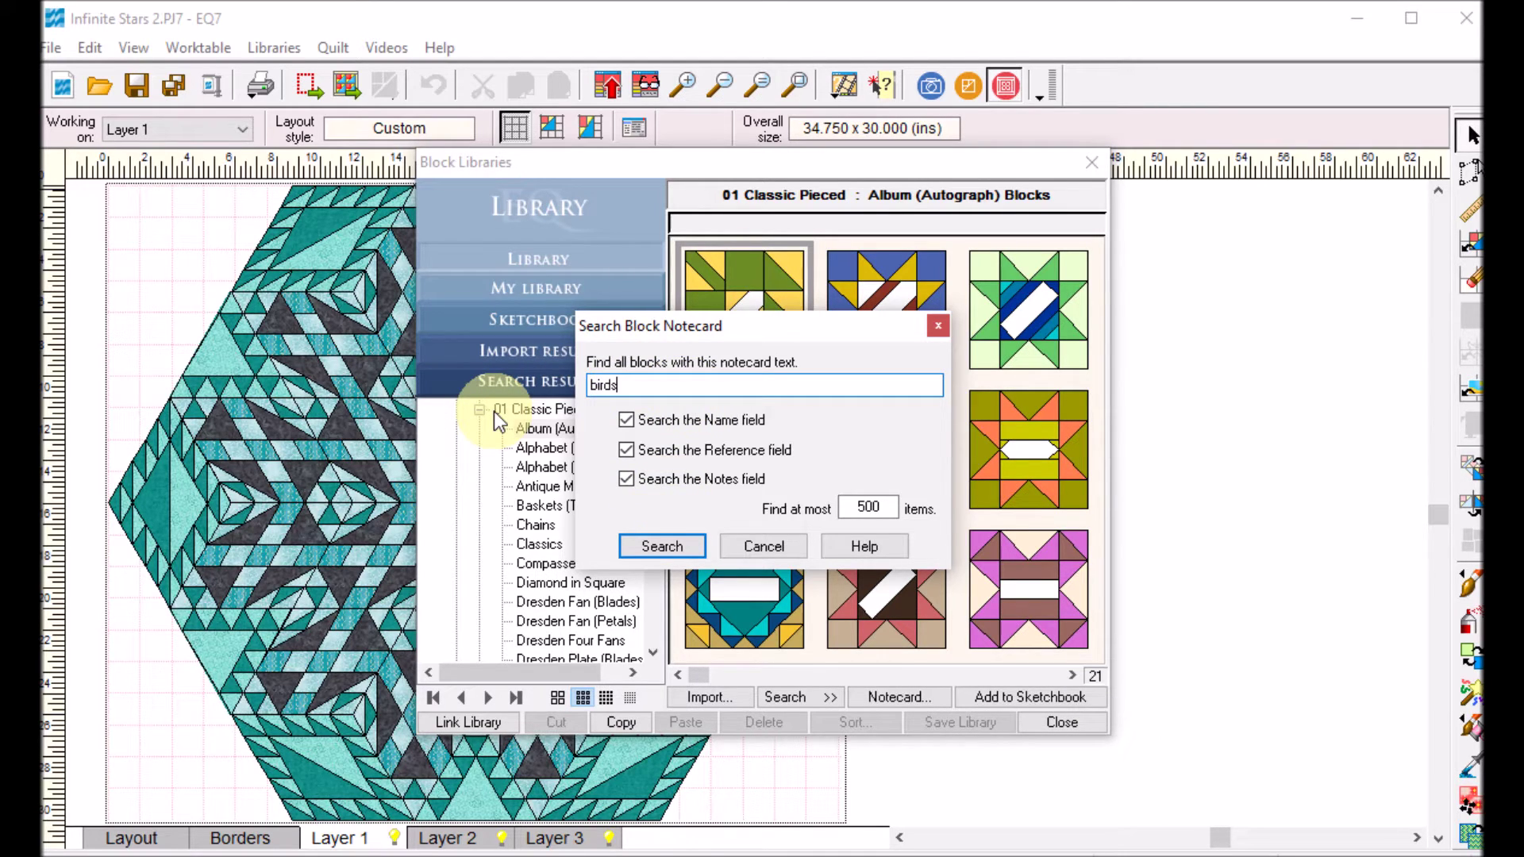
pyautogui.click(673, 547)
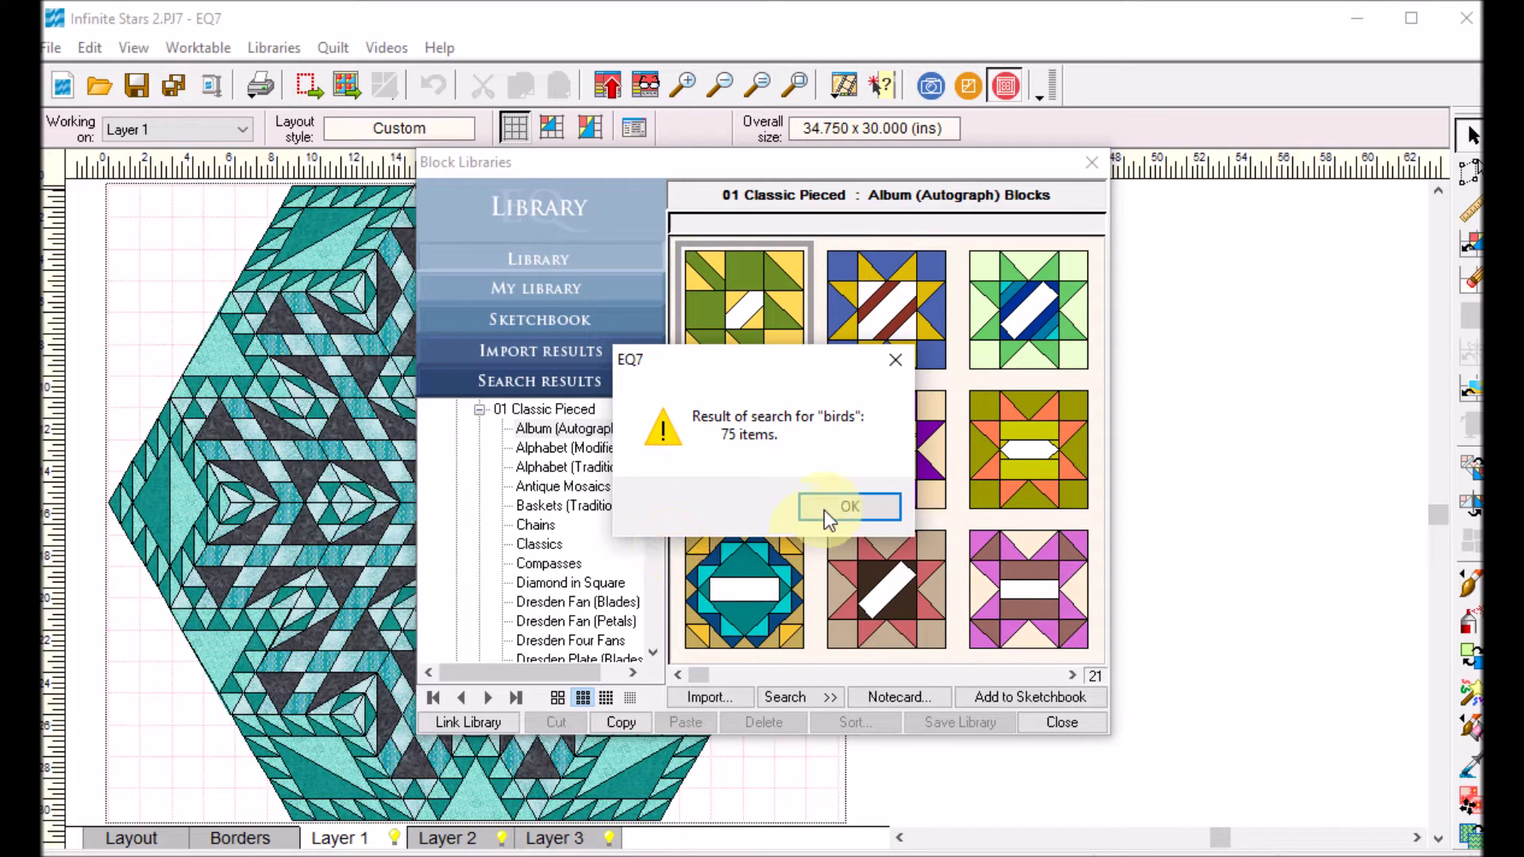
pyautogui.click(849, 508)
pyautogui.click(733, 309)
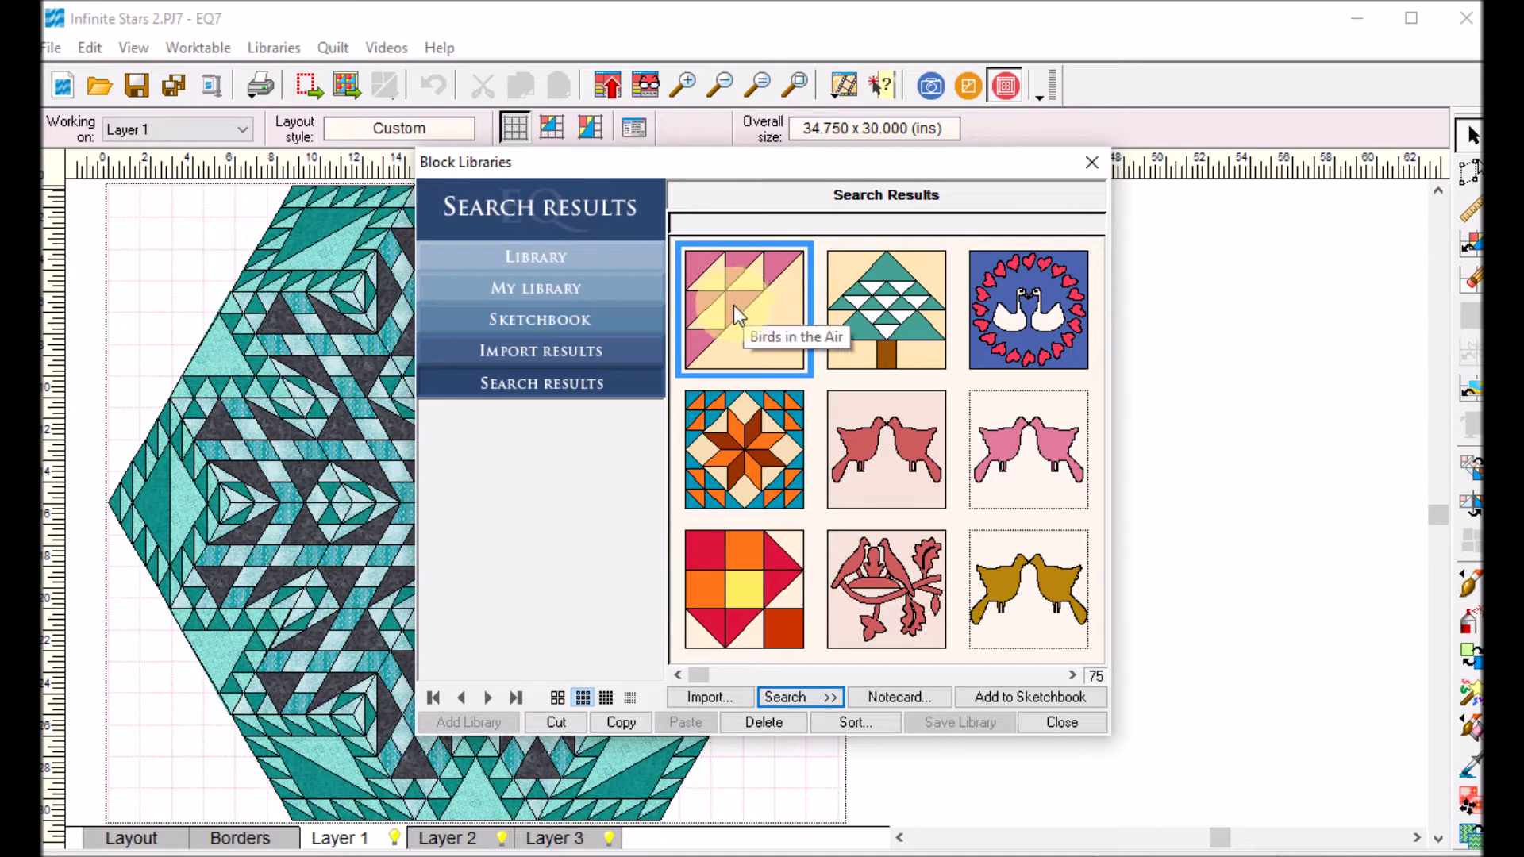
pyautogui.click(1047, 700)
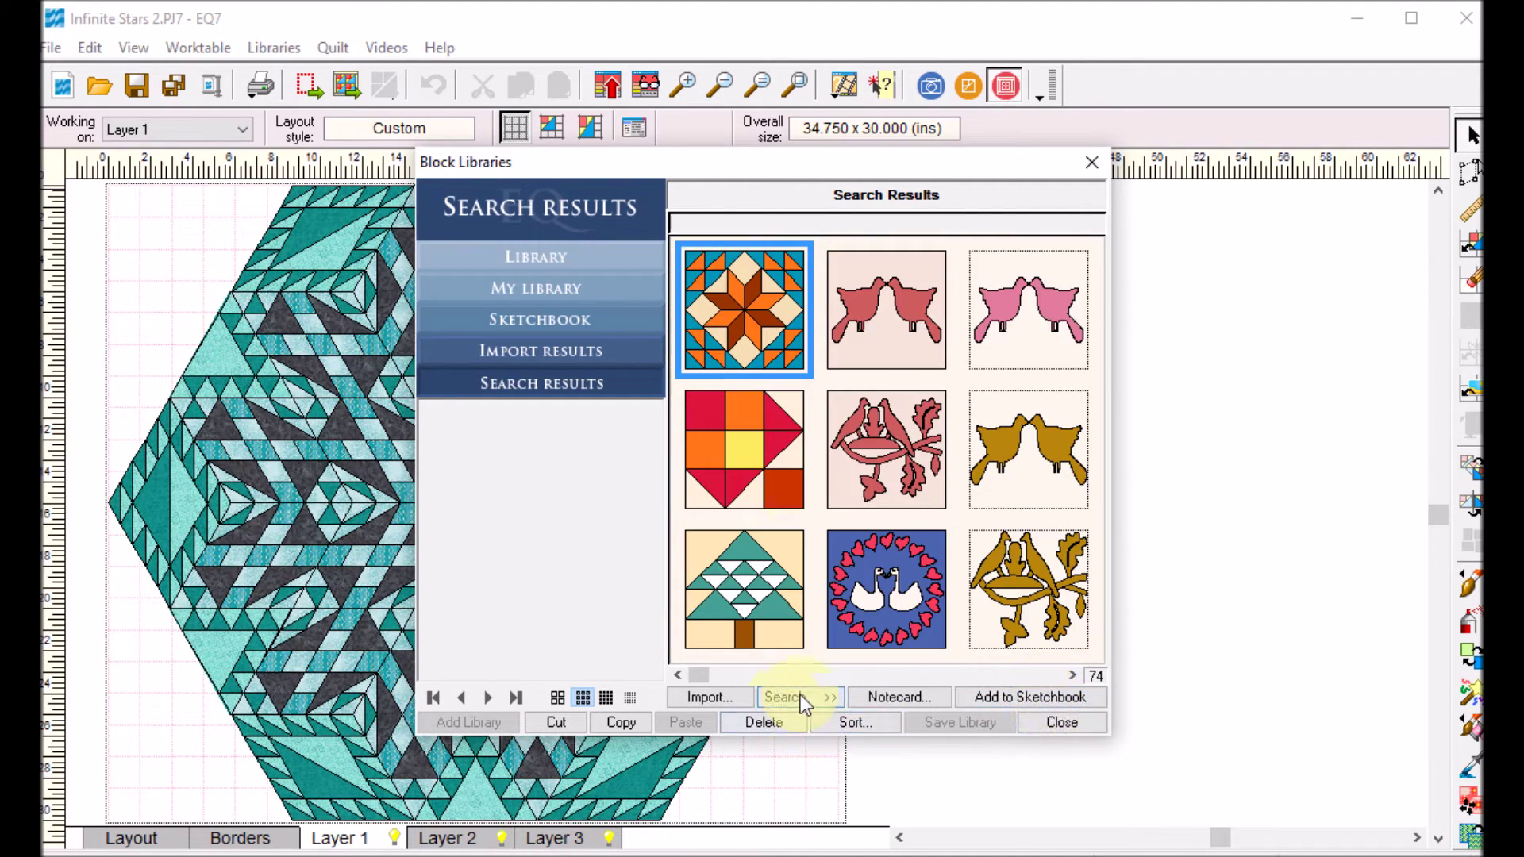
# Search the block notecards for "broken dishes", add the first block found to the Sketchbook, and close the library.
pyautogui.click(826, 705)
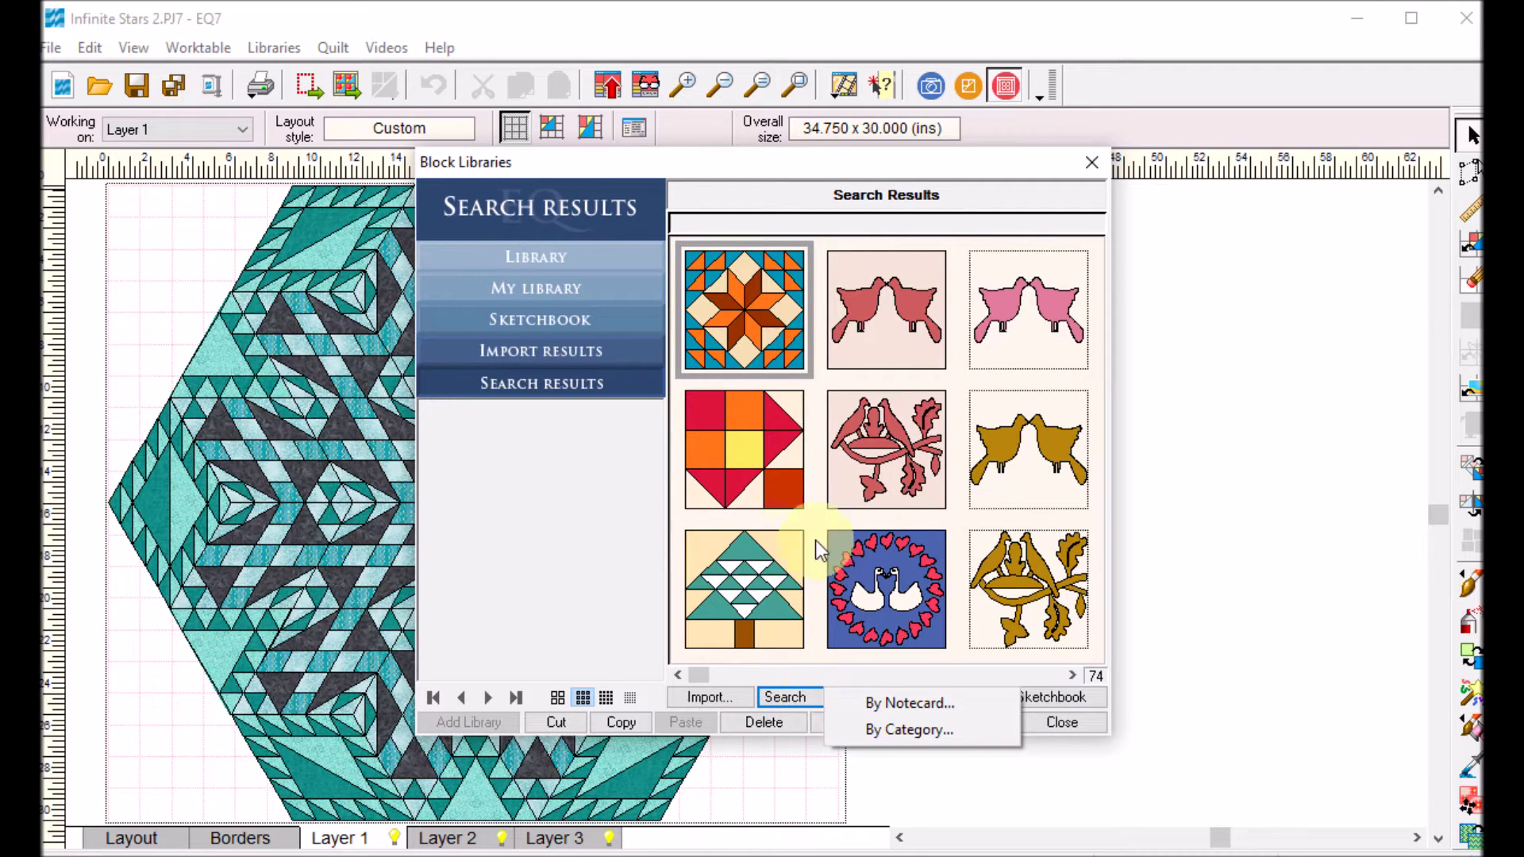
pyautogui.click(905, 702)
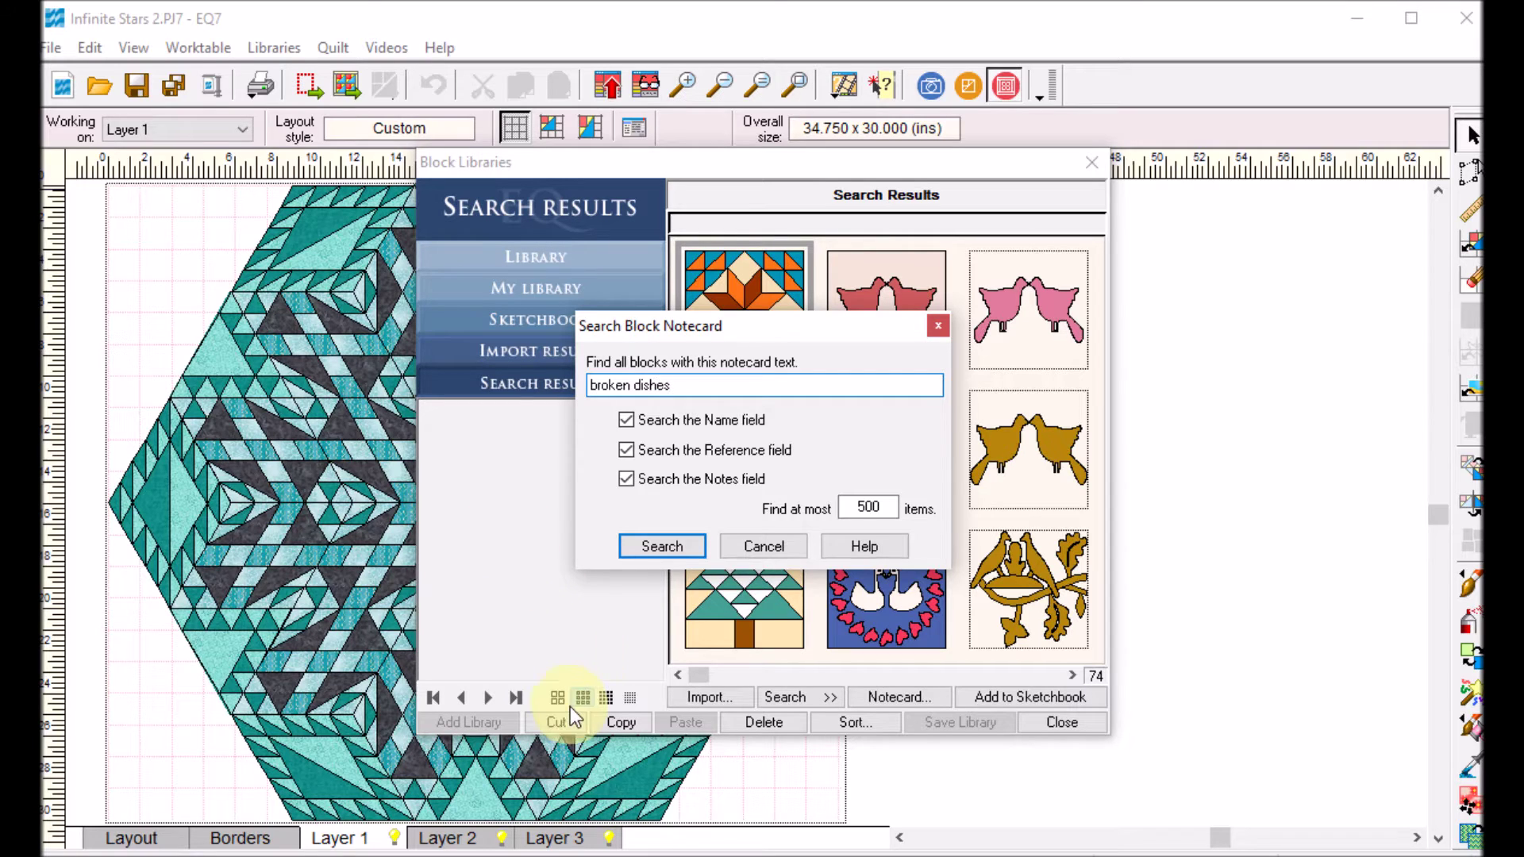
pyautogui.click(677, 545)
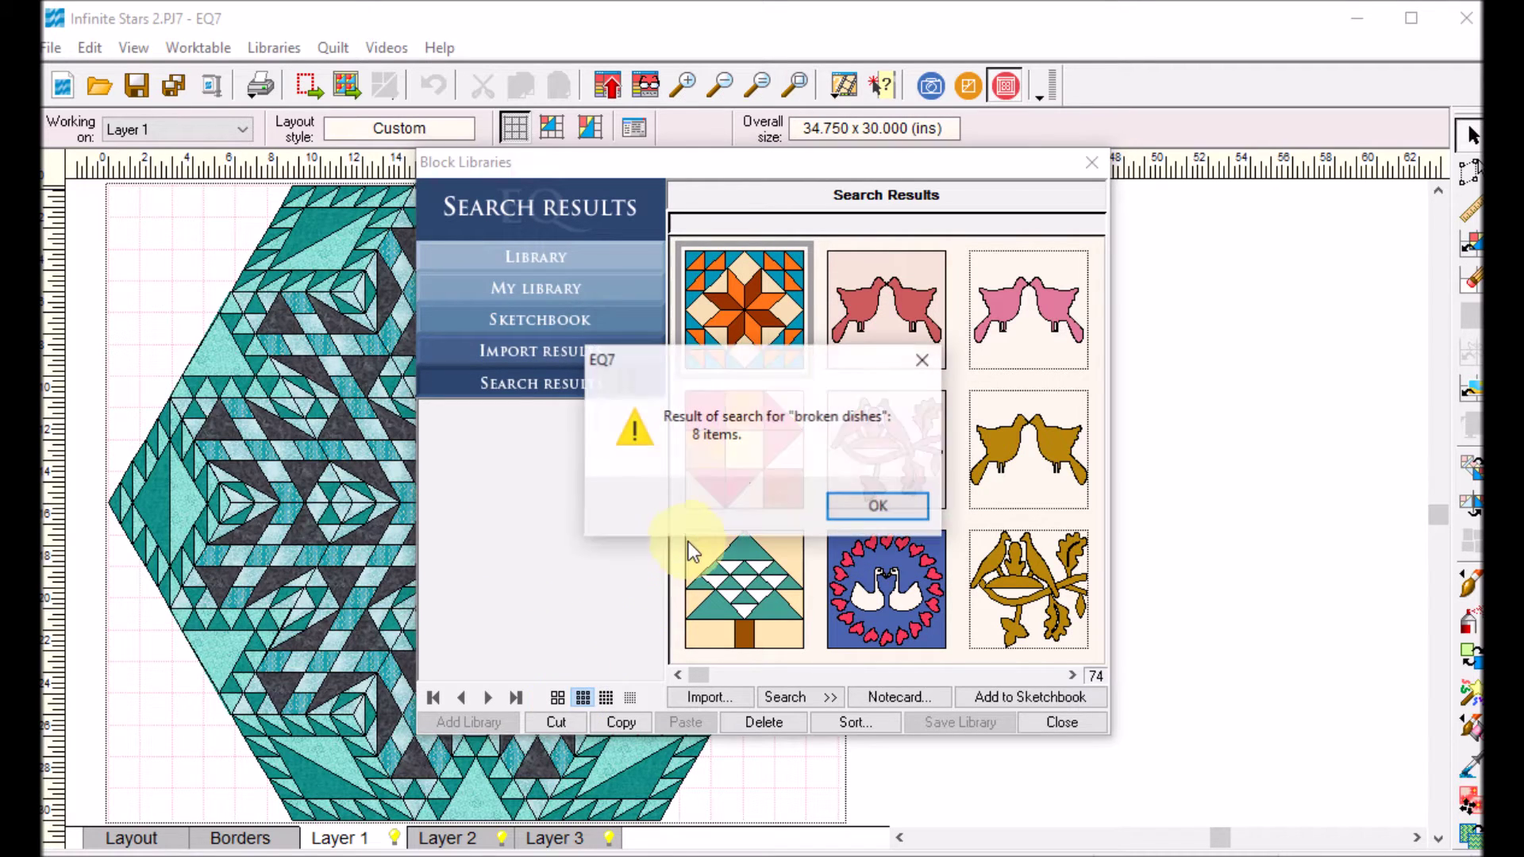
pyautogui.click(870, 503)
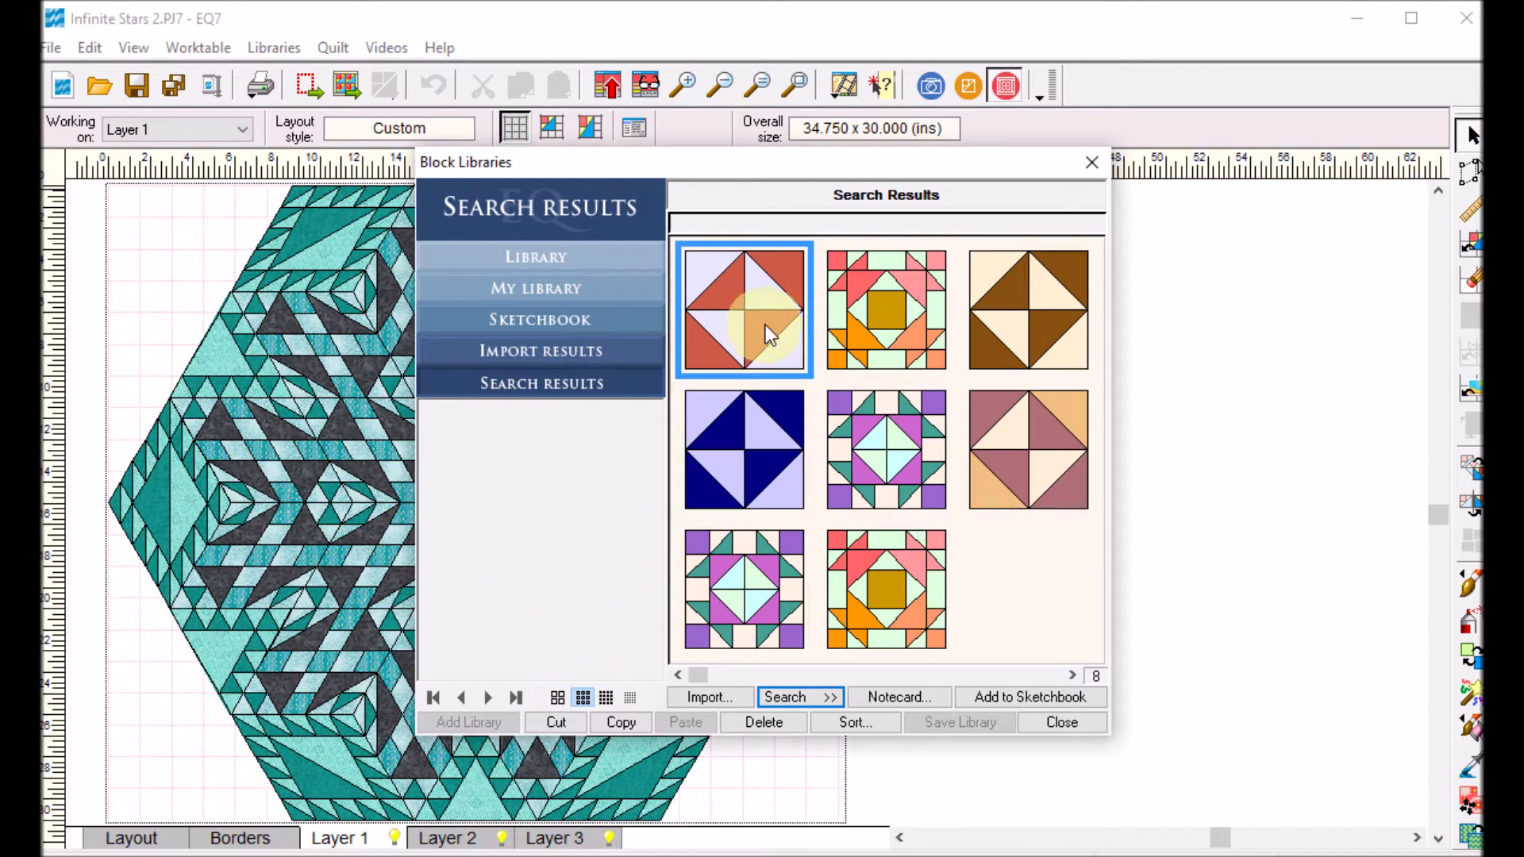
pyautogui.click(1037, 696)
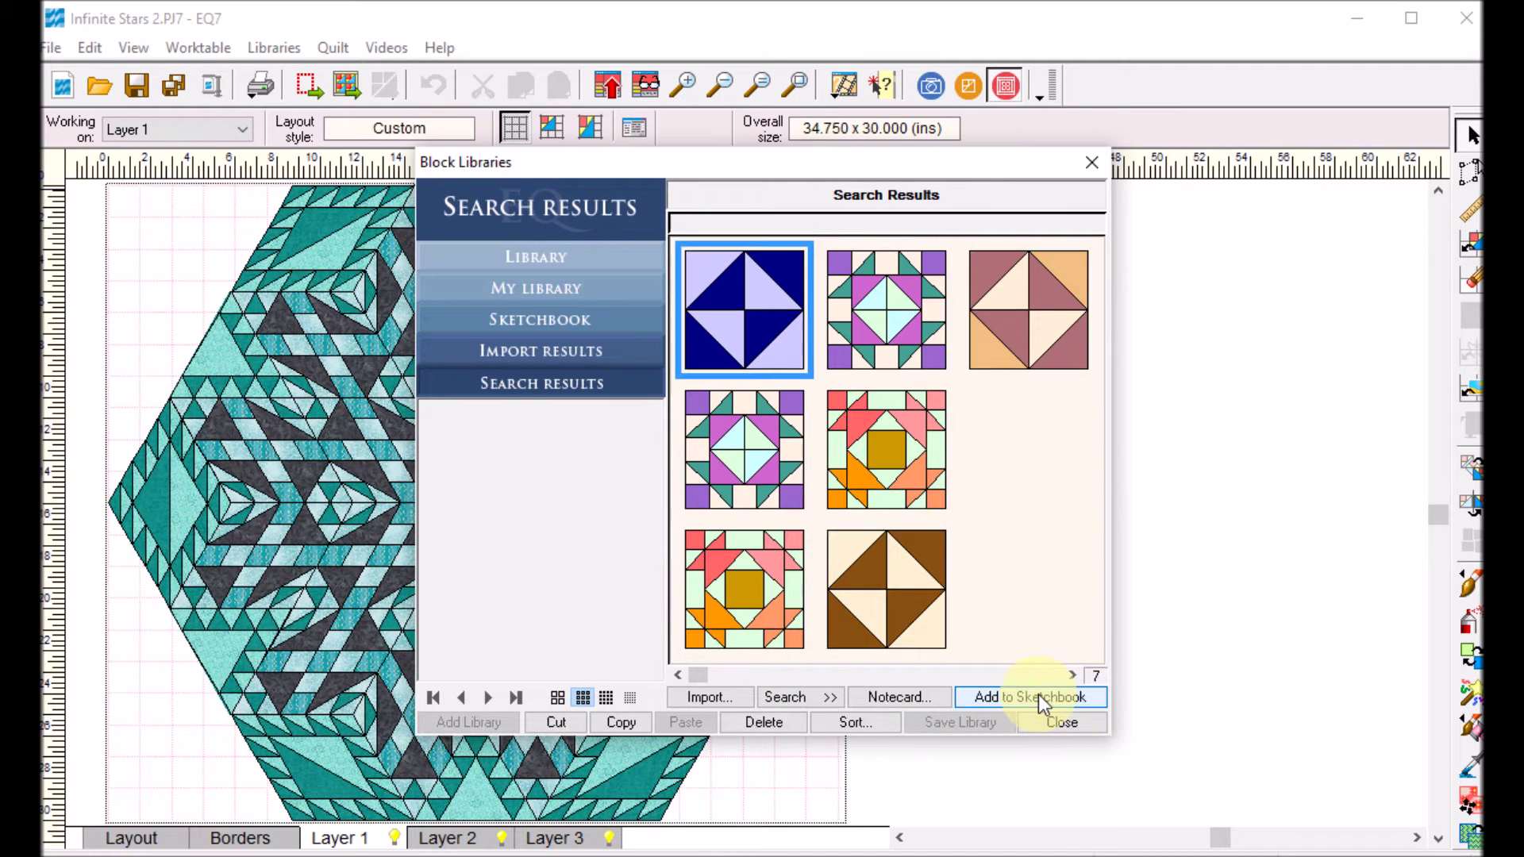
pyautogui.click(1064, 724)
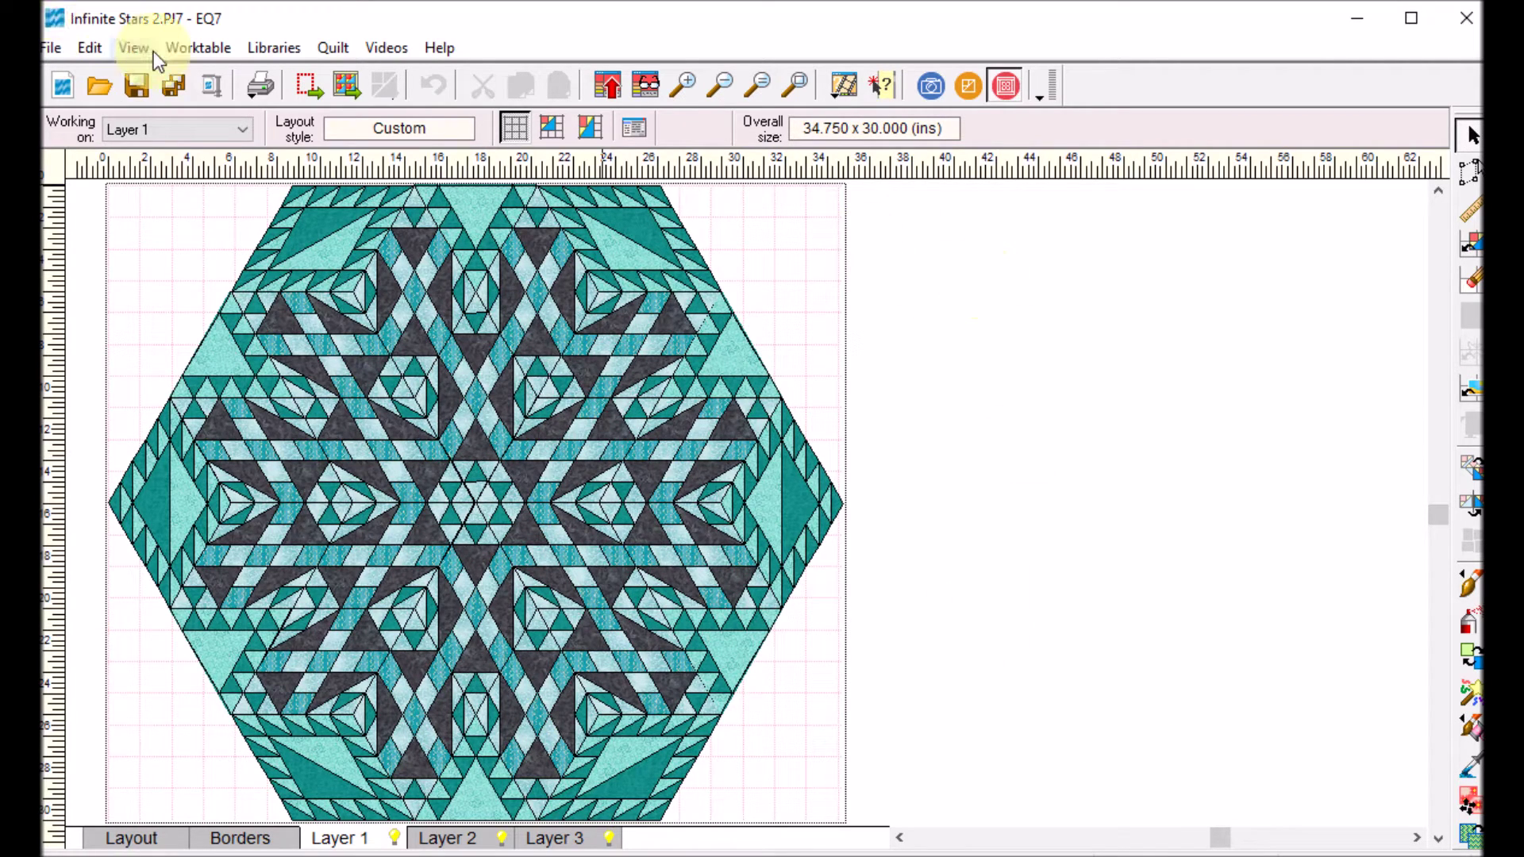
# Start a new EasyDraw block of 6 x 6 inches with 6 x 6 snaps and 3 x 3 graph paper cells.
pyautogui.click(968, 88)
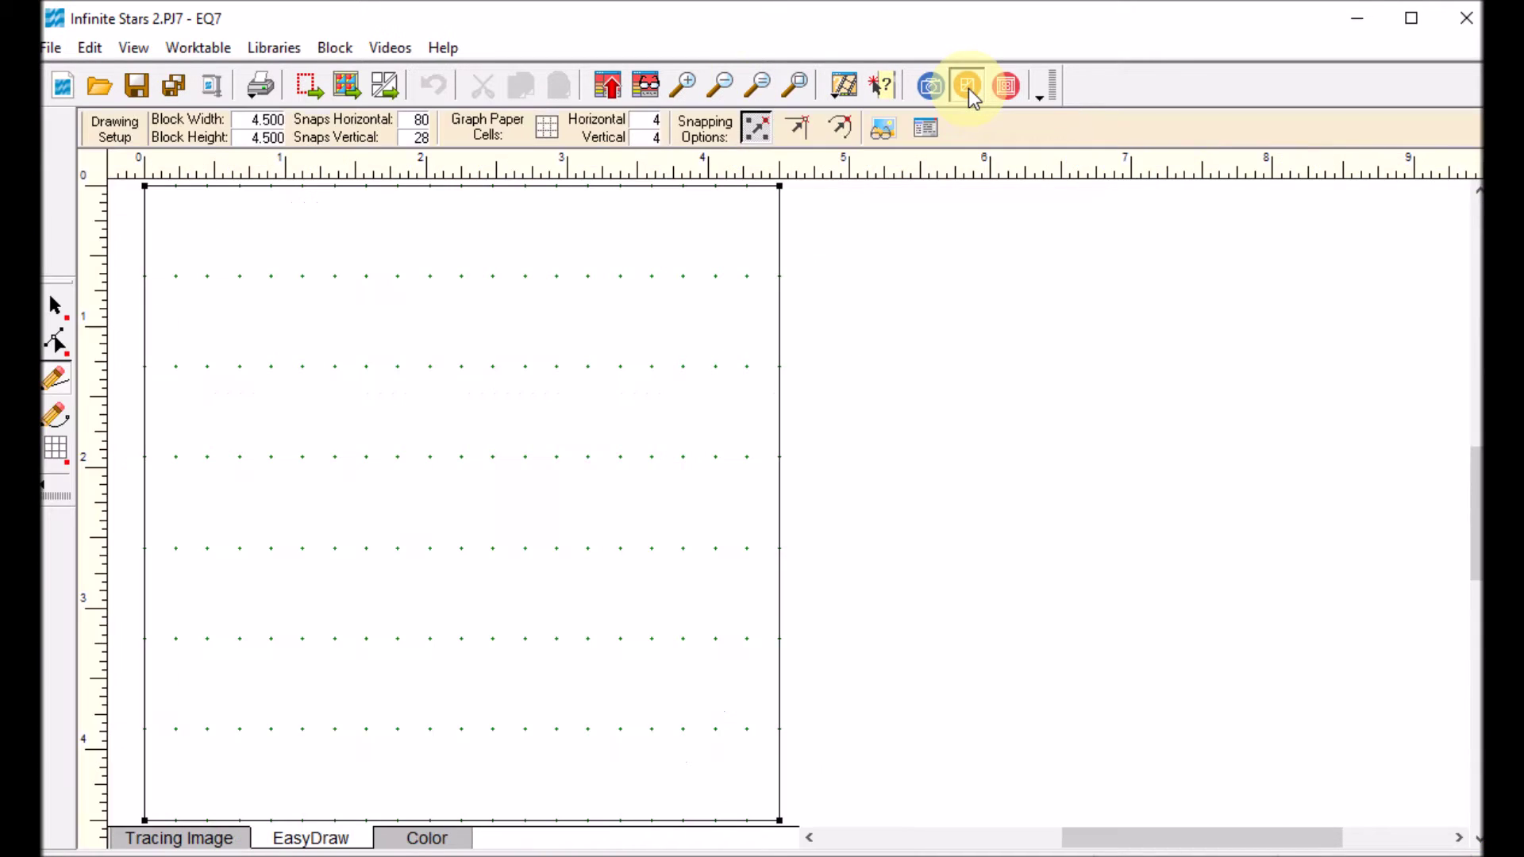
pyautogui.click(335, 46)
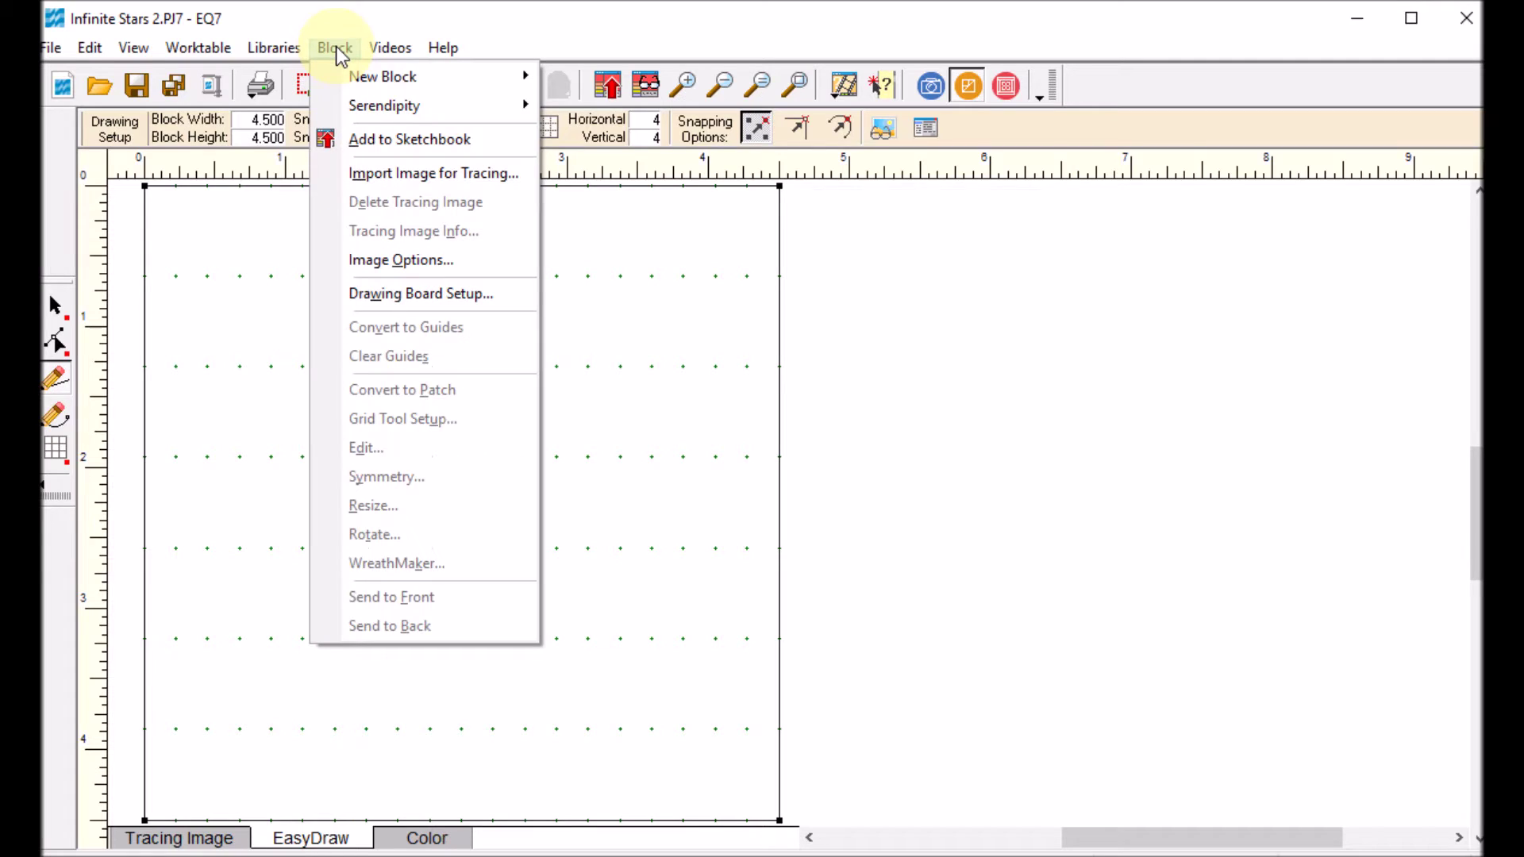
pyautogui.moveTo(370, 76)
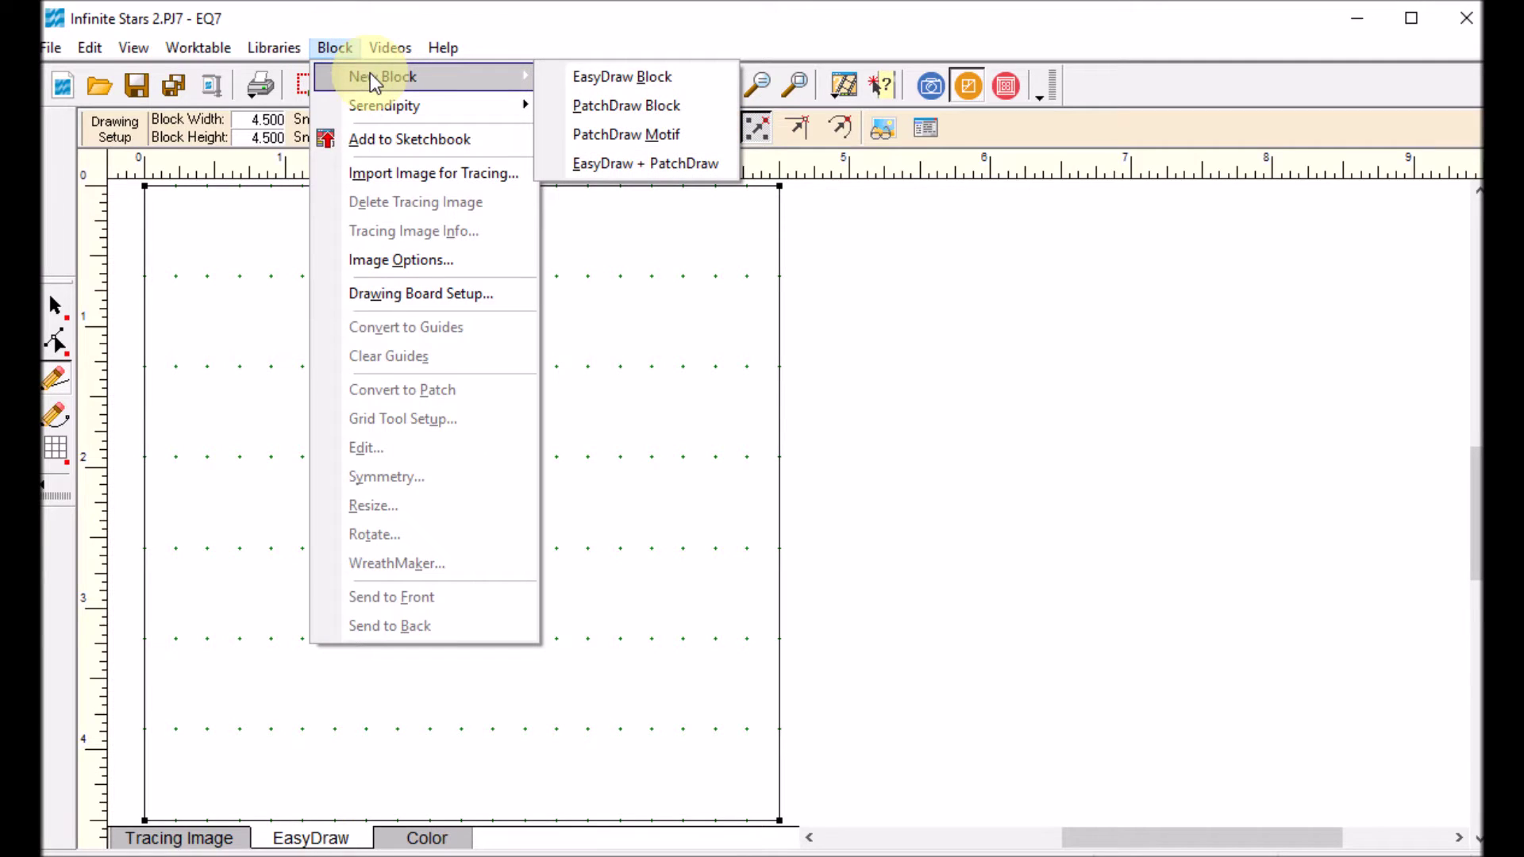
pyautogui.click(622, 76)
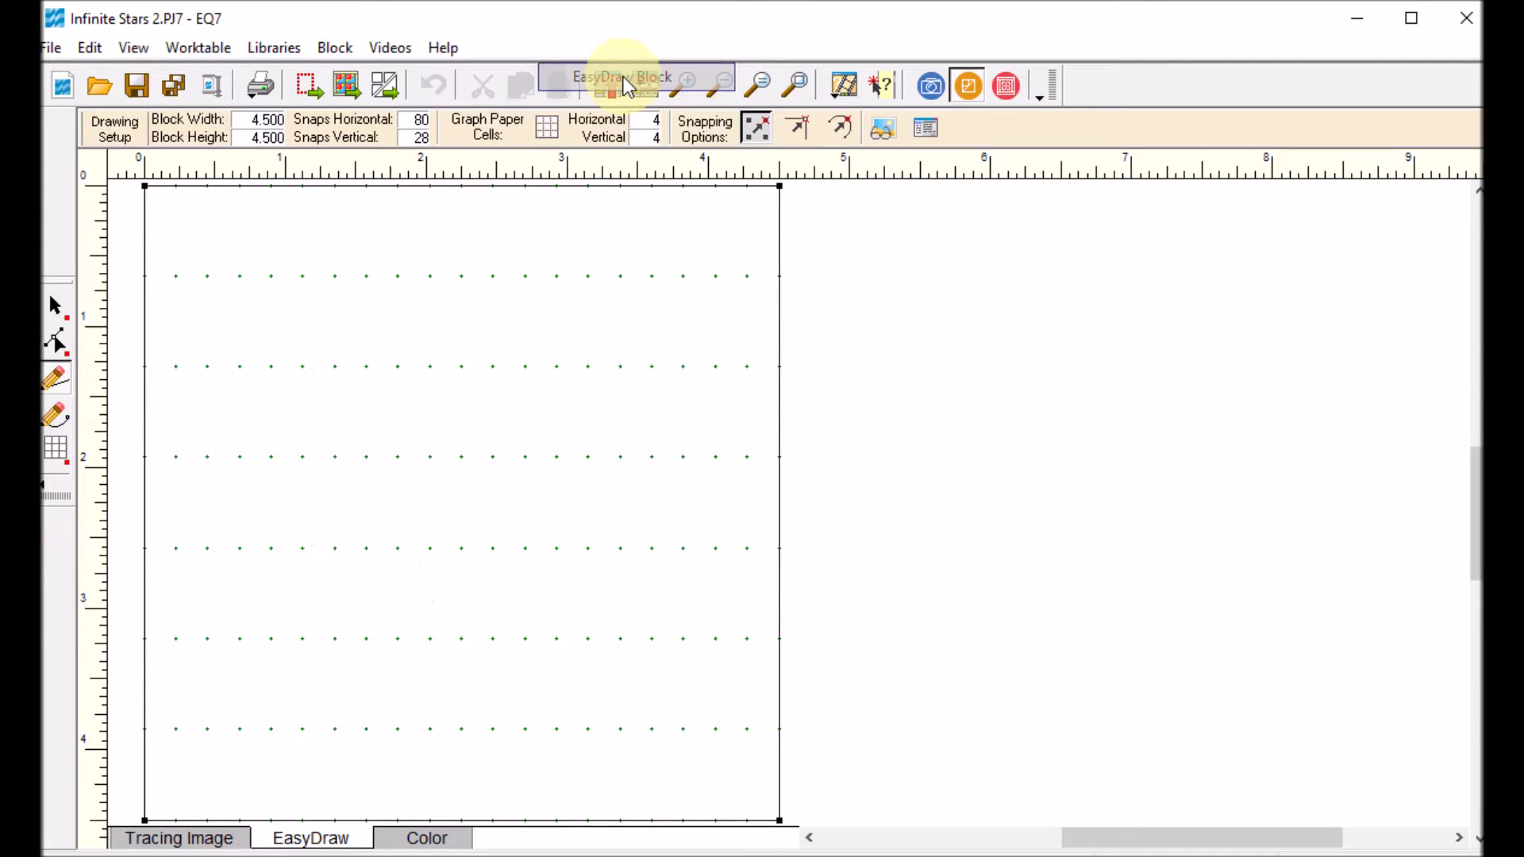
pyautogui.doubleClick(241, 123)
pyautogui.write('6')
pyautogui.press('Tab')
pyautogui.write('6')
pyautogui.press('Tab')
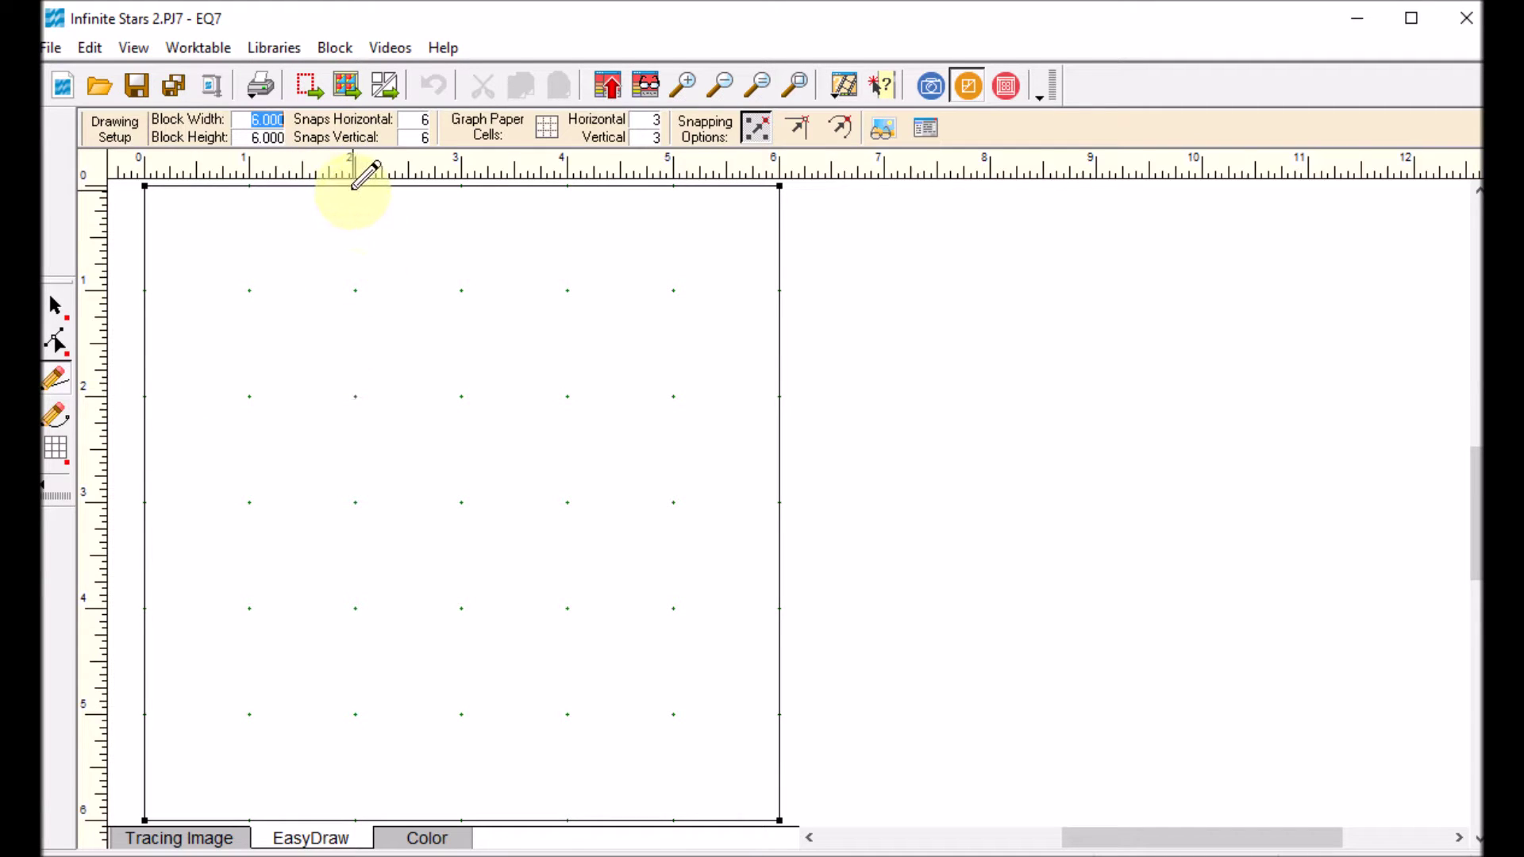
# Draw a full-height vertical at 2 in, a horizontal rightward at 2 in, a vertical downward at 4 in, and a short horizontal at 4 in between verticals.
pyautogui.moveTo(355, 186)
pyautogui.mouseDown()
pyautogui.moveTo(377, 691)
pyautogui.moveTo(356, 819)
pyautogui.mouseUp()
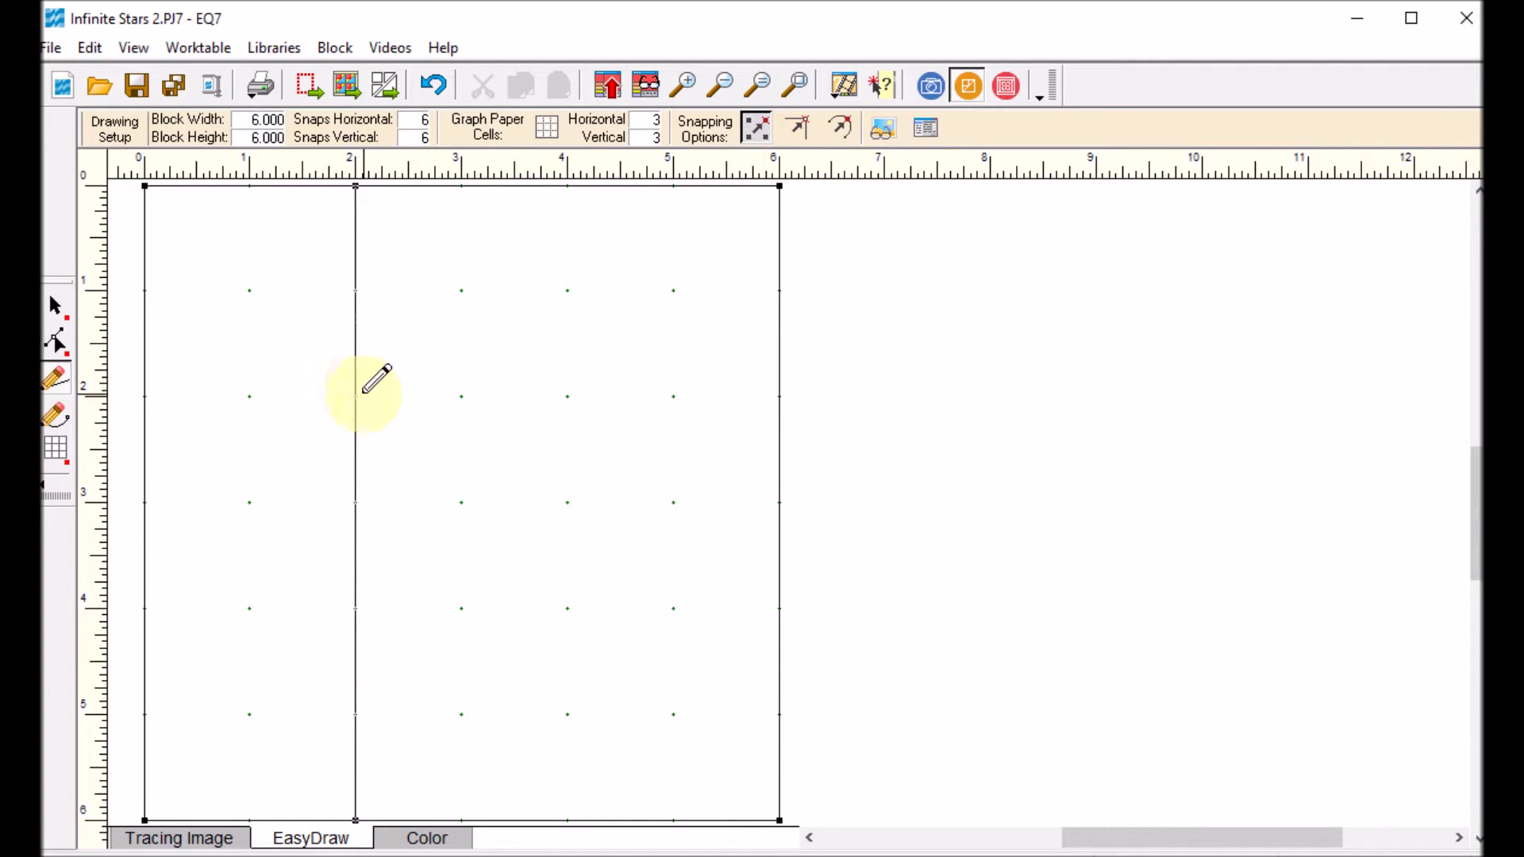
pyautogui.moveTo(356, 397); pyautogui.dragTo(779, 396)
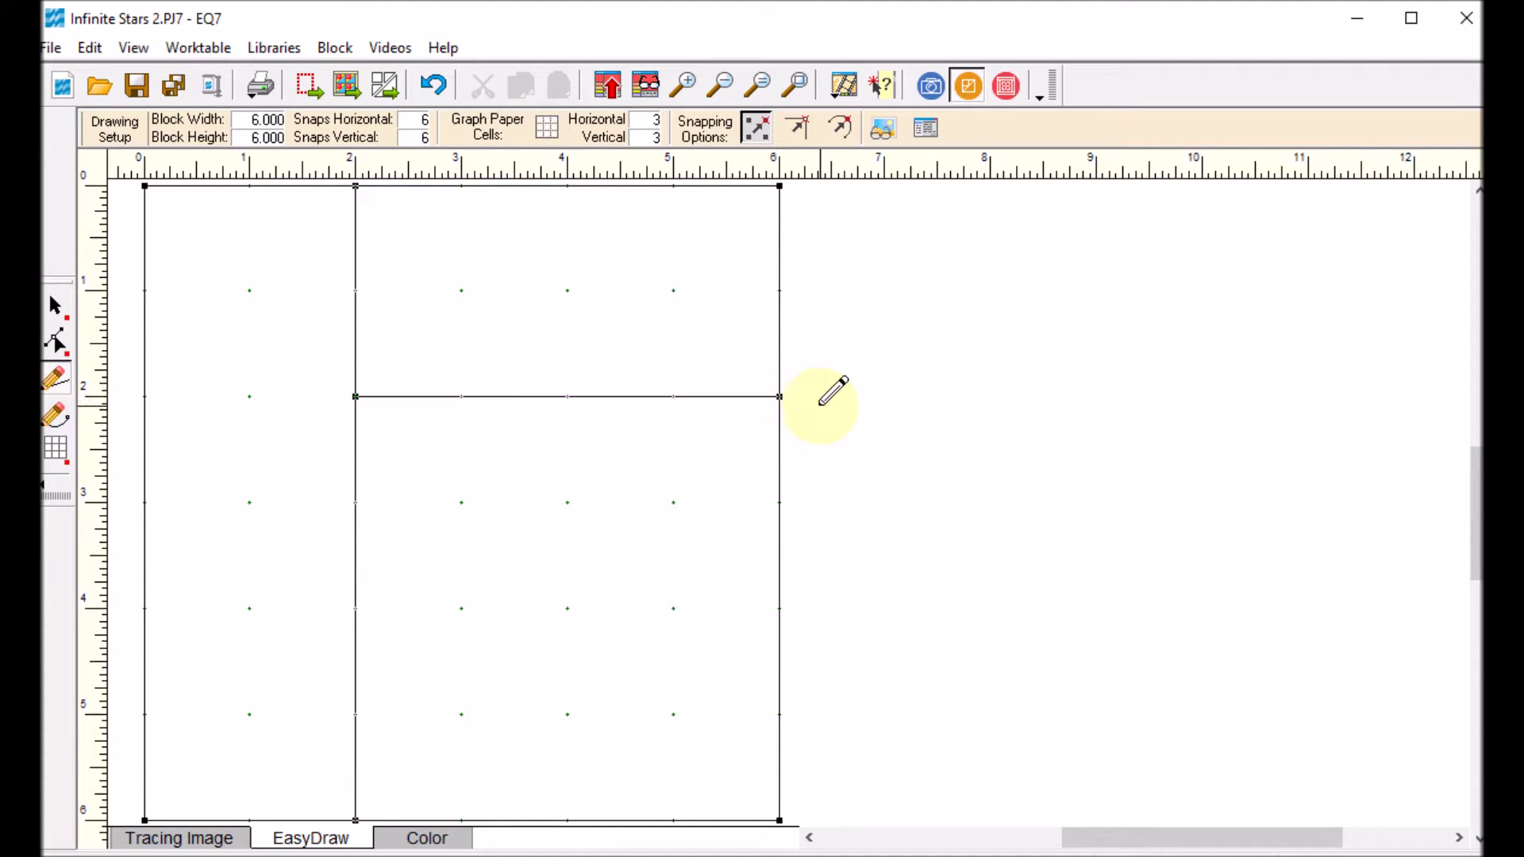
pyautogui.moveTo(567, 396)
pyautogui.mouseDown()
pyautogui.moveTo(584, 762)
pyautogui.moveTo(566, 819)
pyautogui.mouseUp()
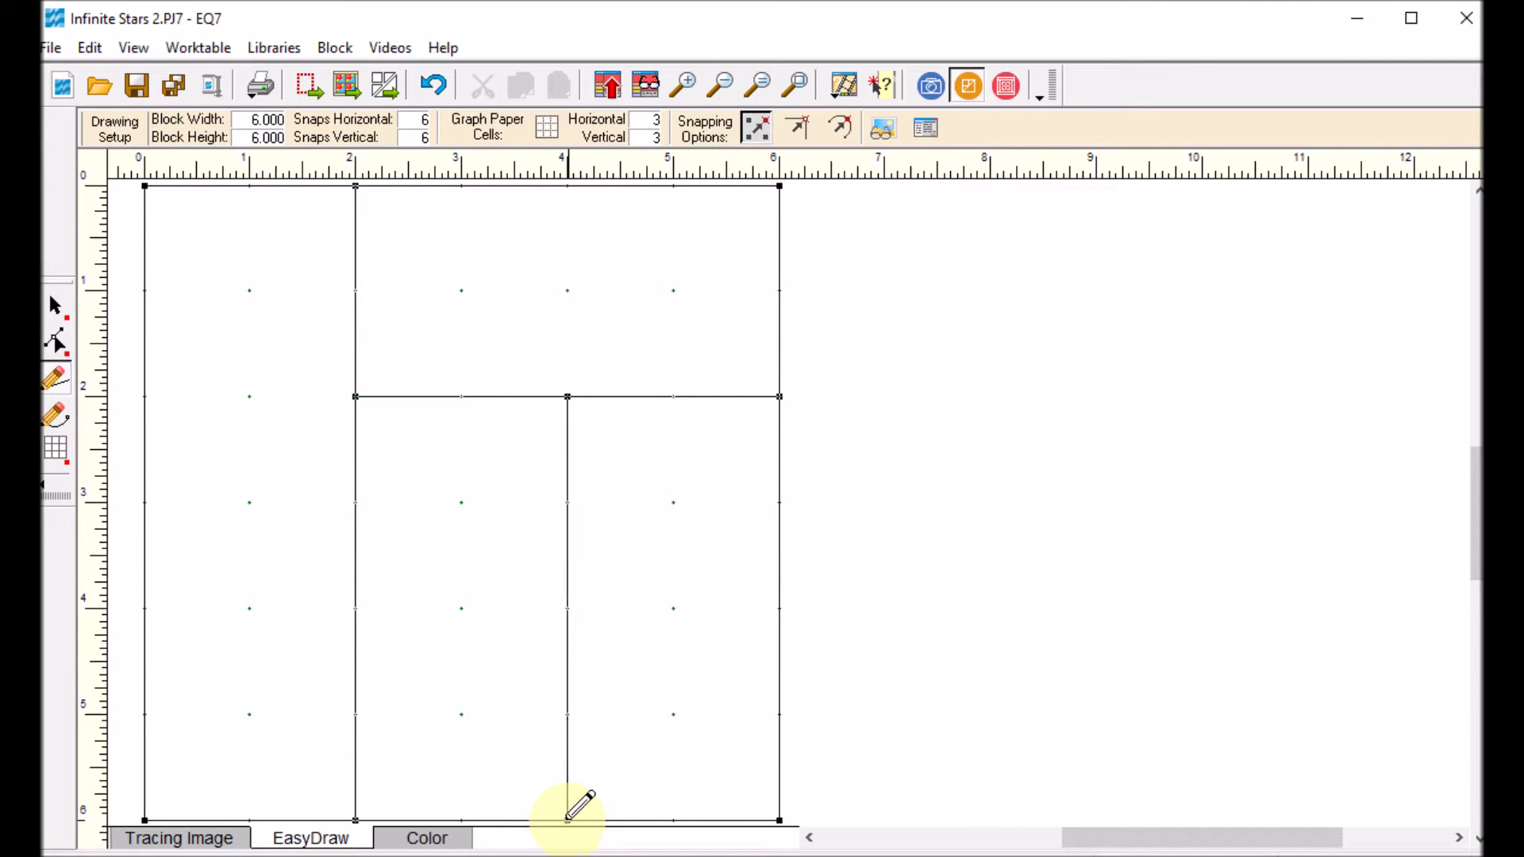
pyautogui.moveTo(353, 602); pyautogui.dragTo(567, 609)
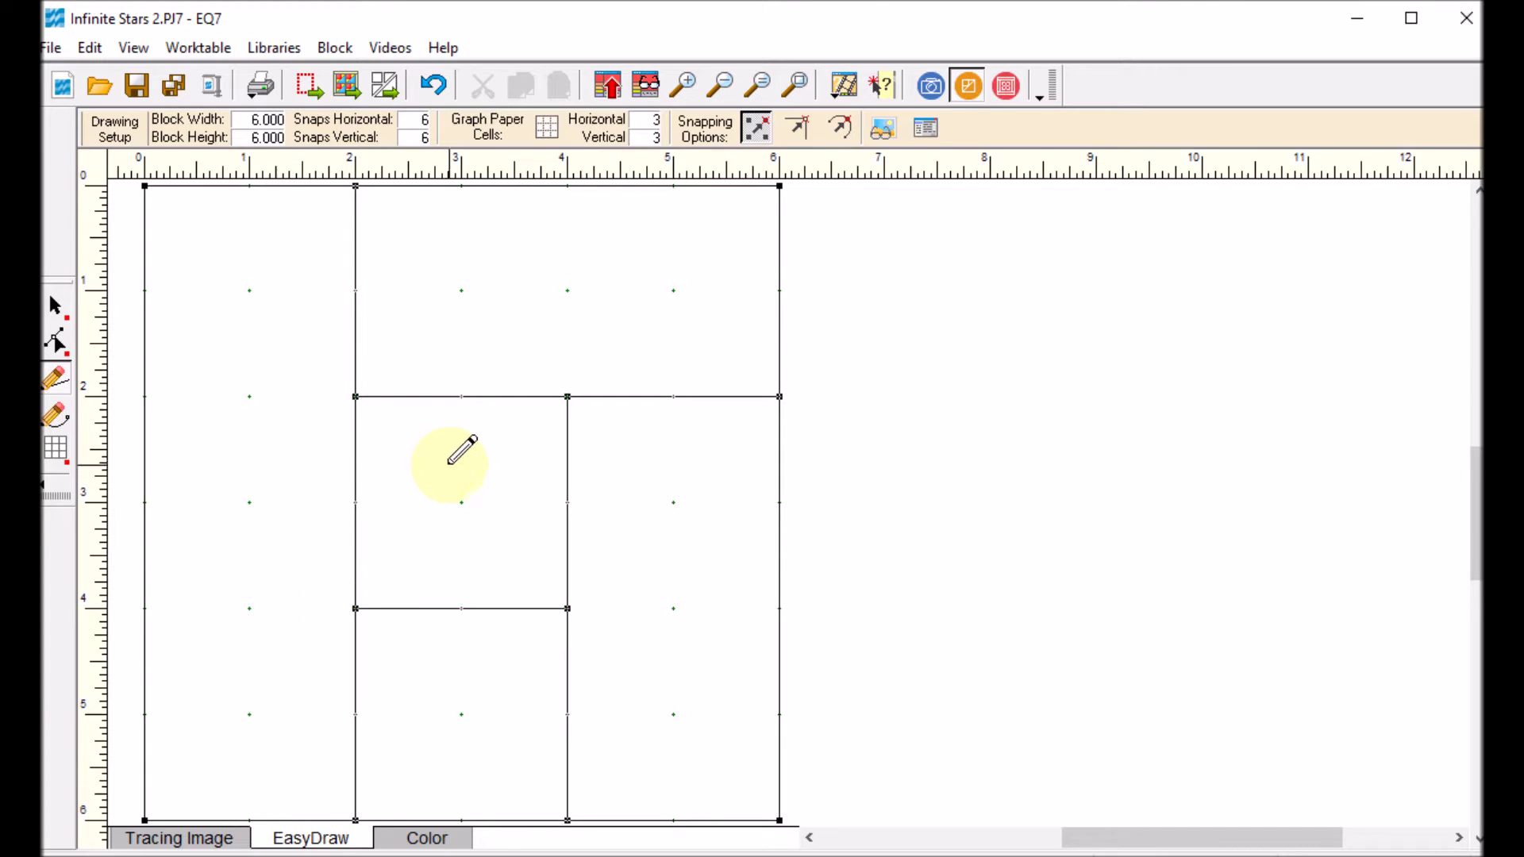
# Color the block's left strip, upper strip and centre square with a dark fabric, and the two remaining patches with a light fabric.
pyautogui.click(432, 838)
pyautogui.click(1259, 635)
pyautogui.click(1212, 647)
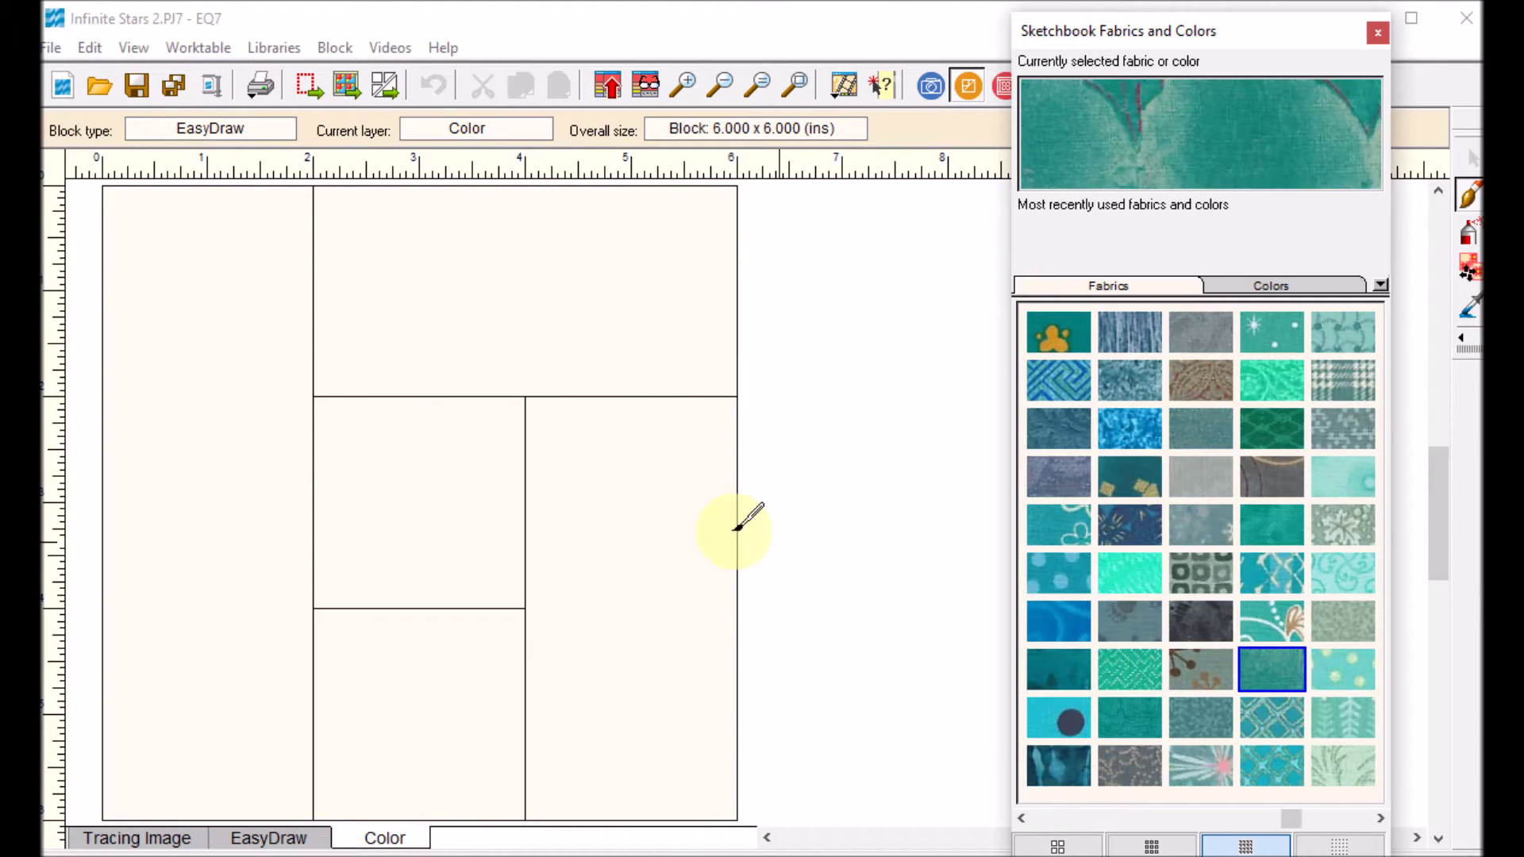
pyautogui.click(461, 457)
pyautogui.click(500, 303)
pyautogui.click(250, 393)
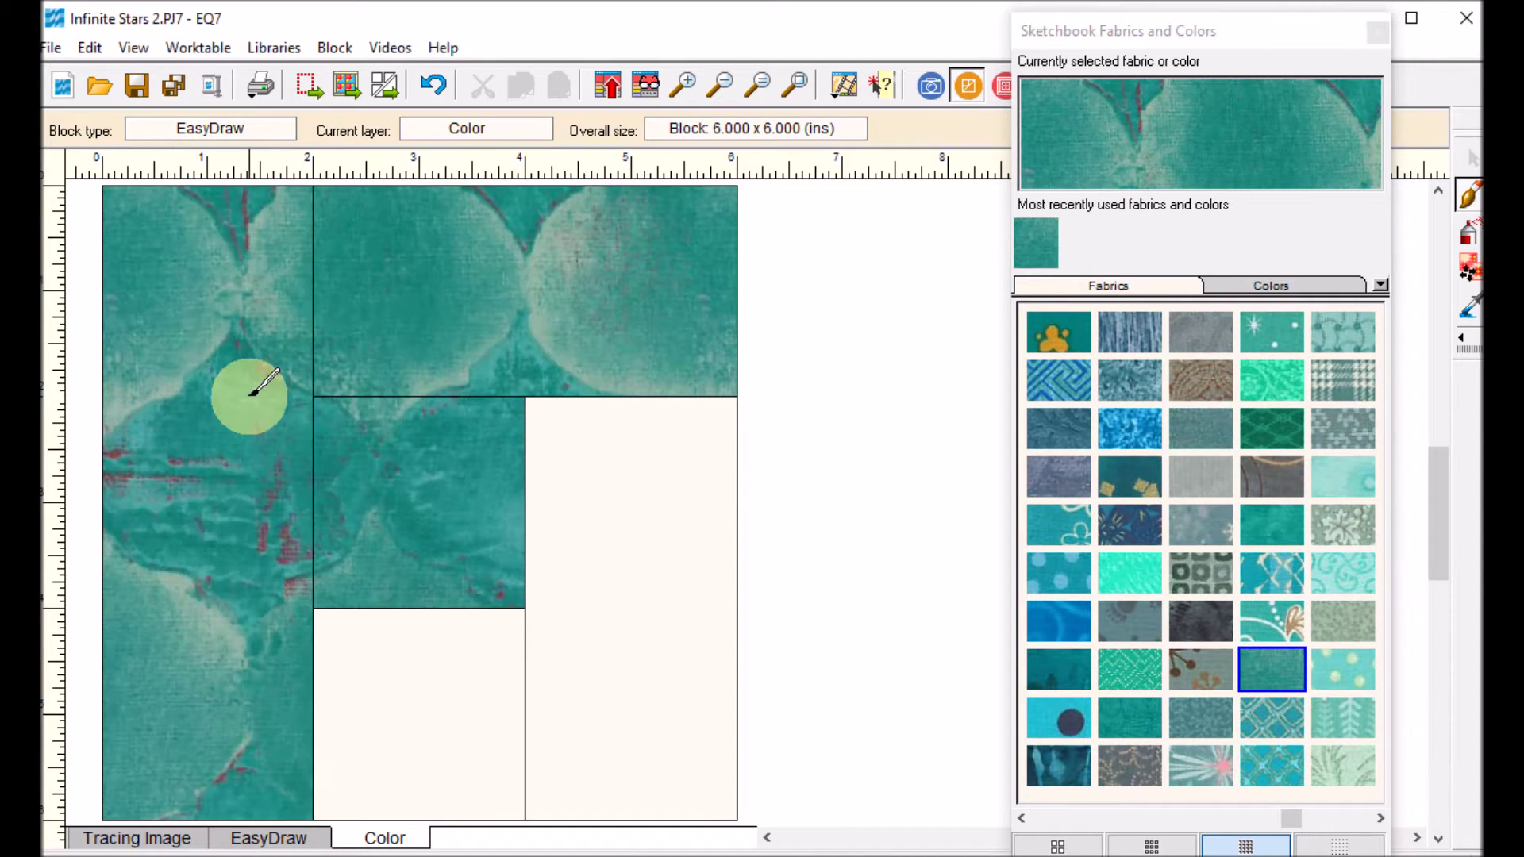
pyautogui.click(1346, 670)
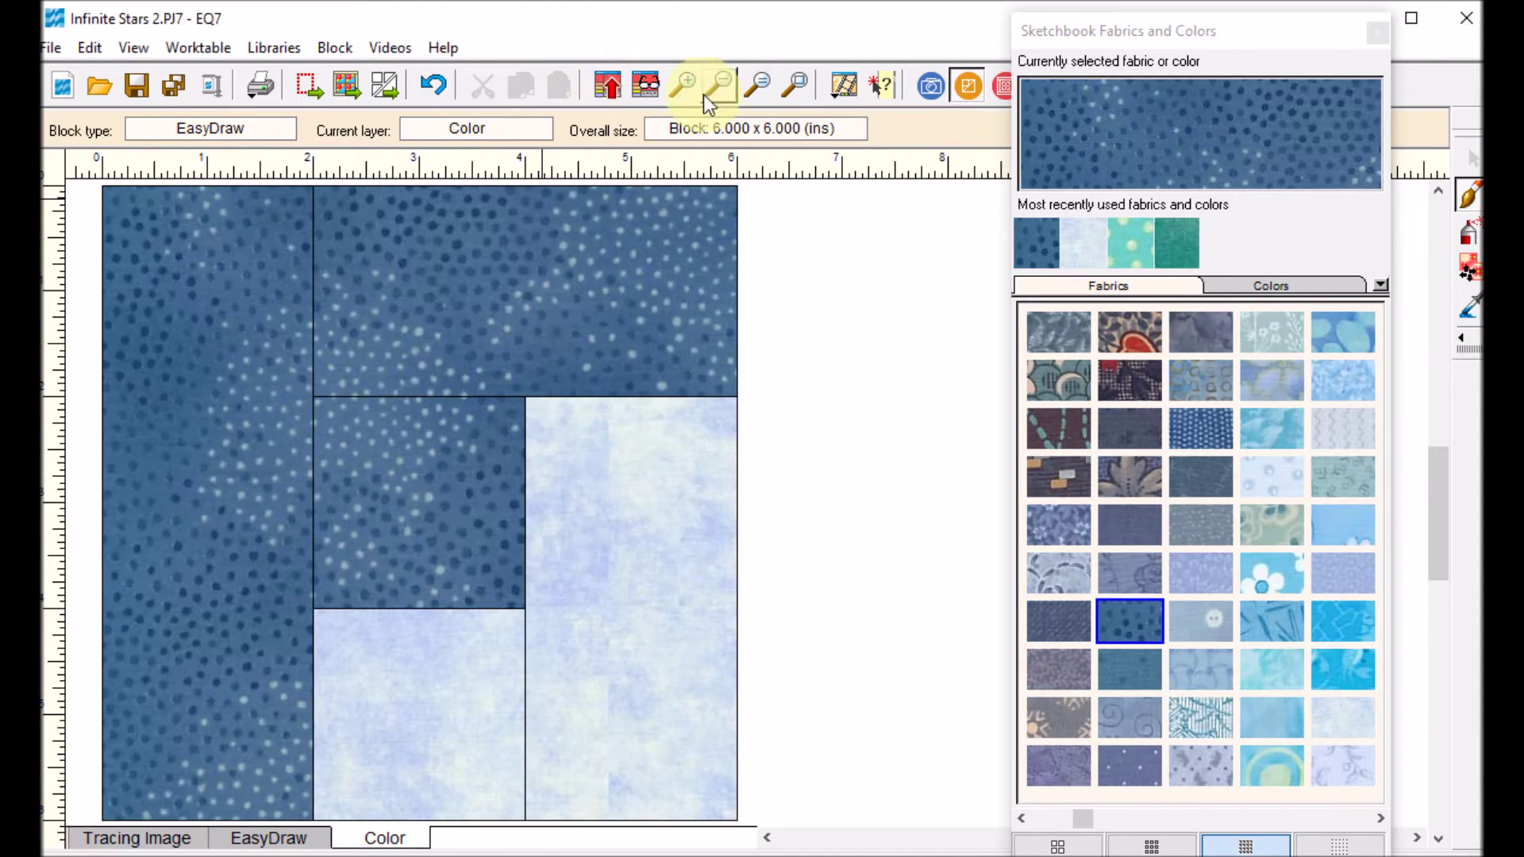
# Add the colored block to the Sketchbook and start another new EasyDraw block.
pyautogui.click(607, 83)
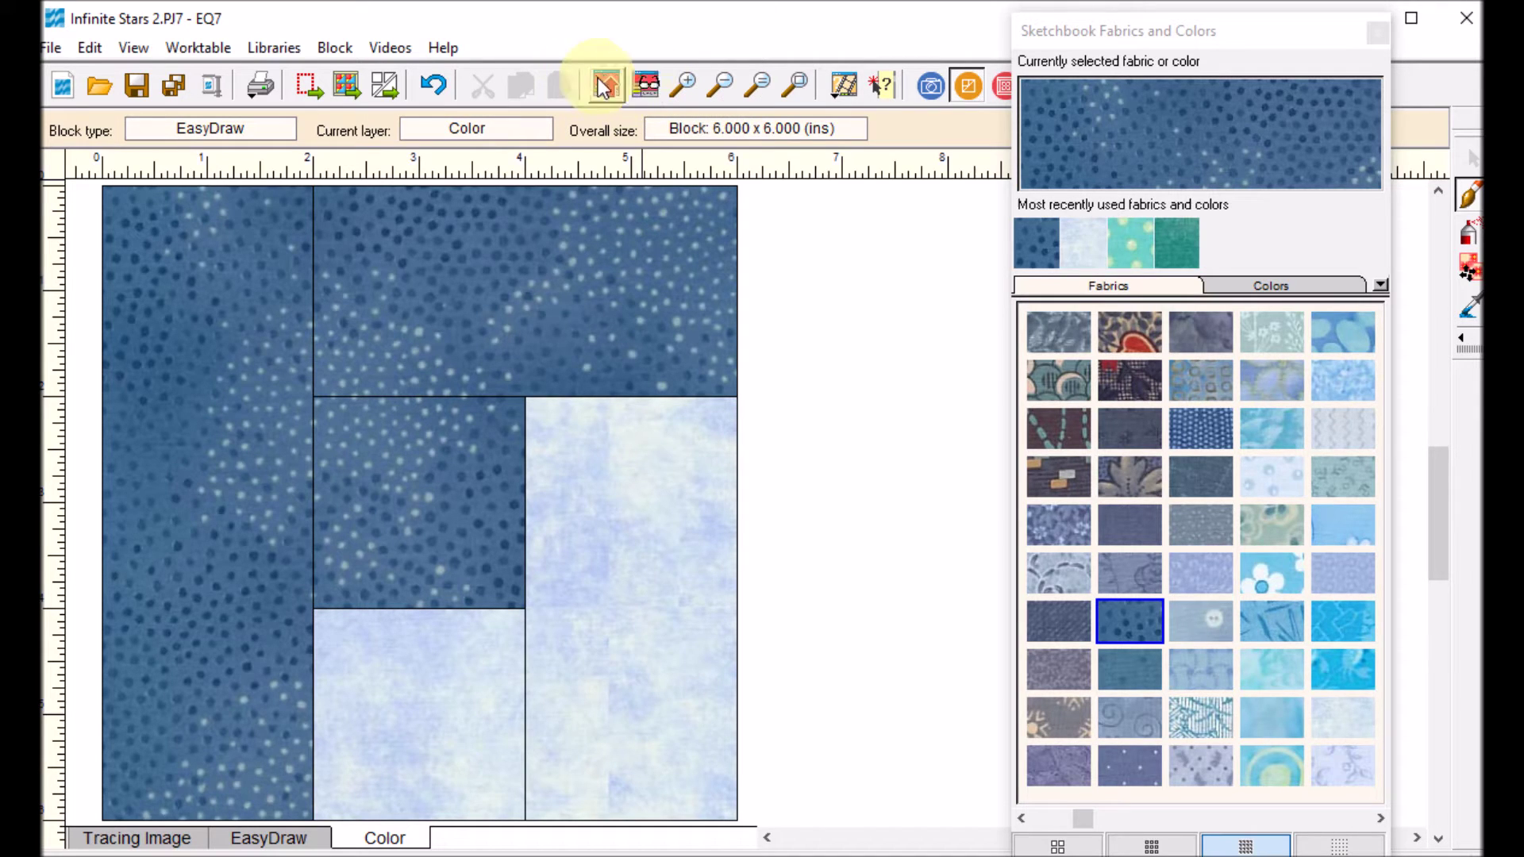
pyautogui.click(1376, 36)
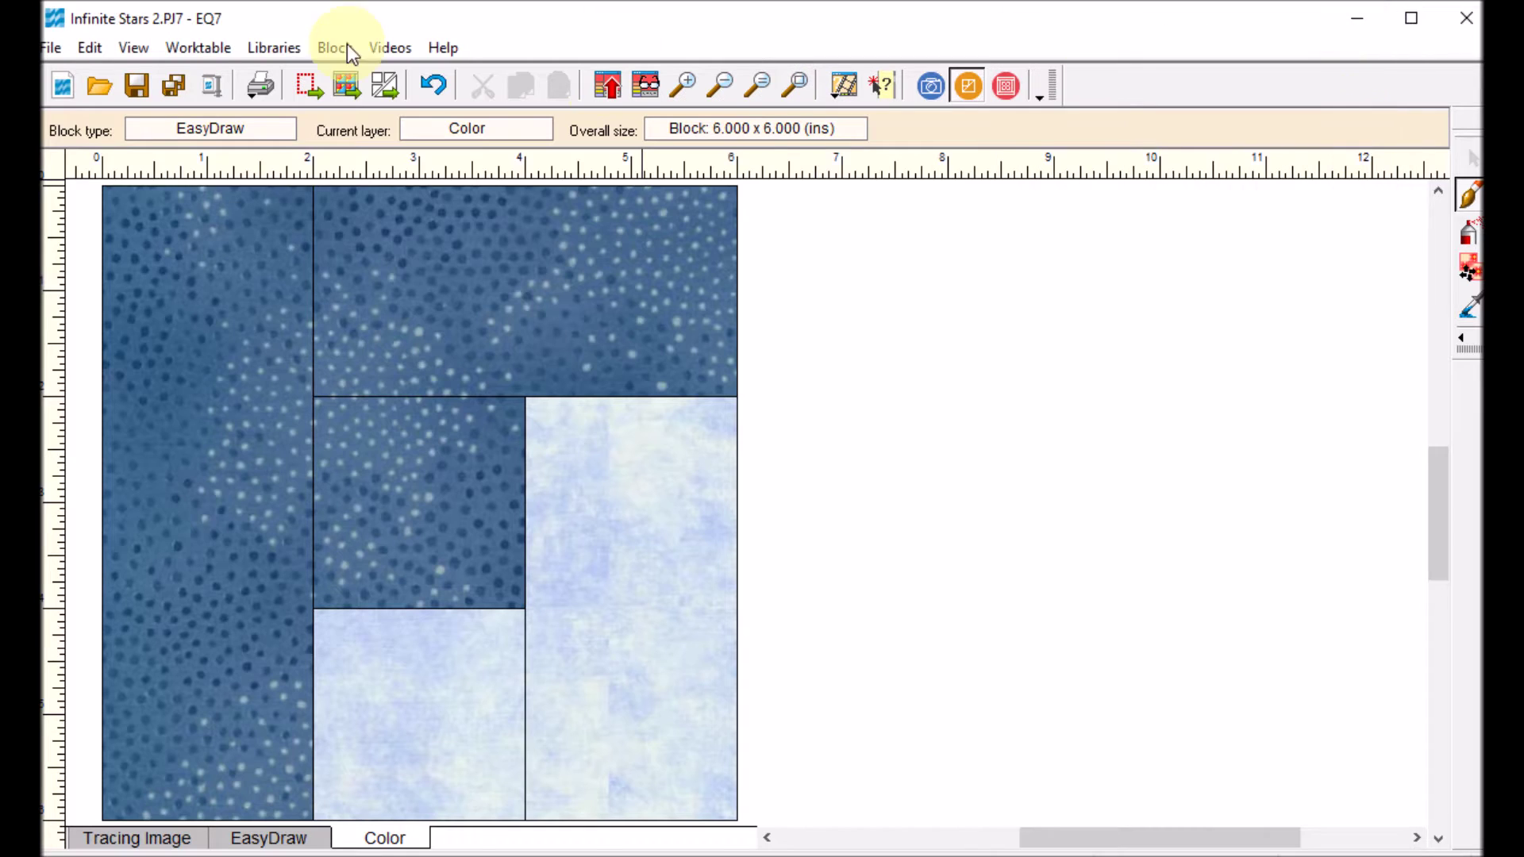
pyautogui.click(330, 47)
pyautogui.moveTo(388, 76)
pyautogui.click(639, 76)
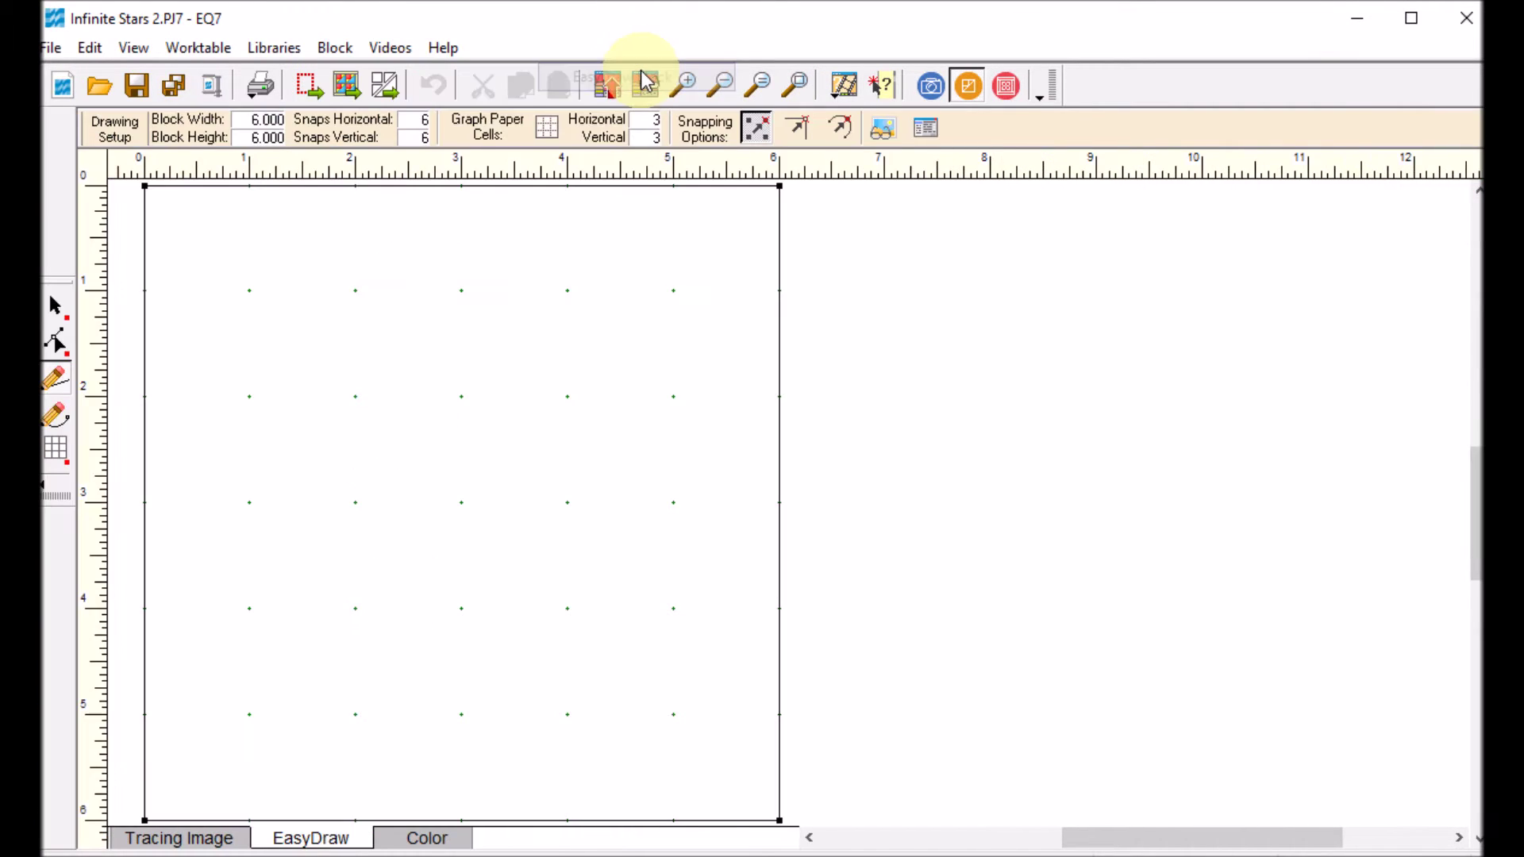
# Set the new block to 4 x 4 inches with 4 x 4 snaps and 4 x 4 graph paper cells.
pyautogui.click(262, 119)
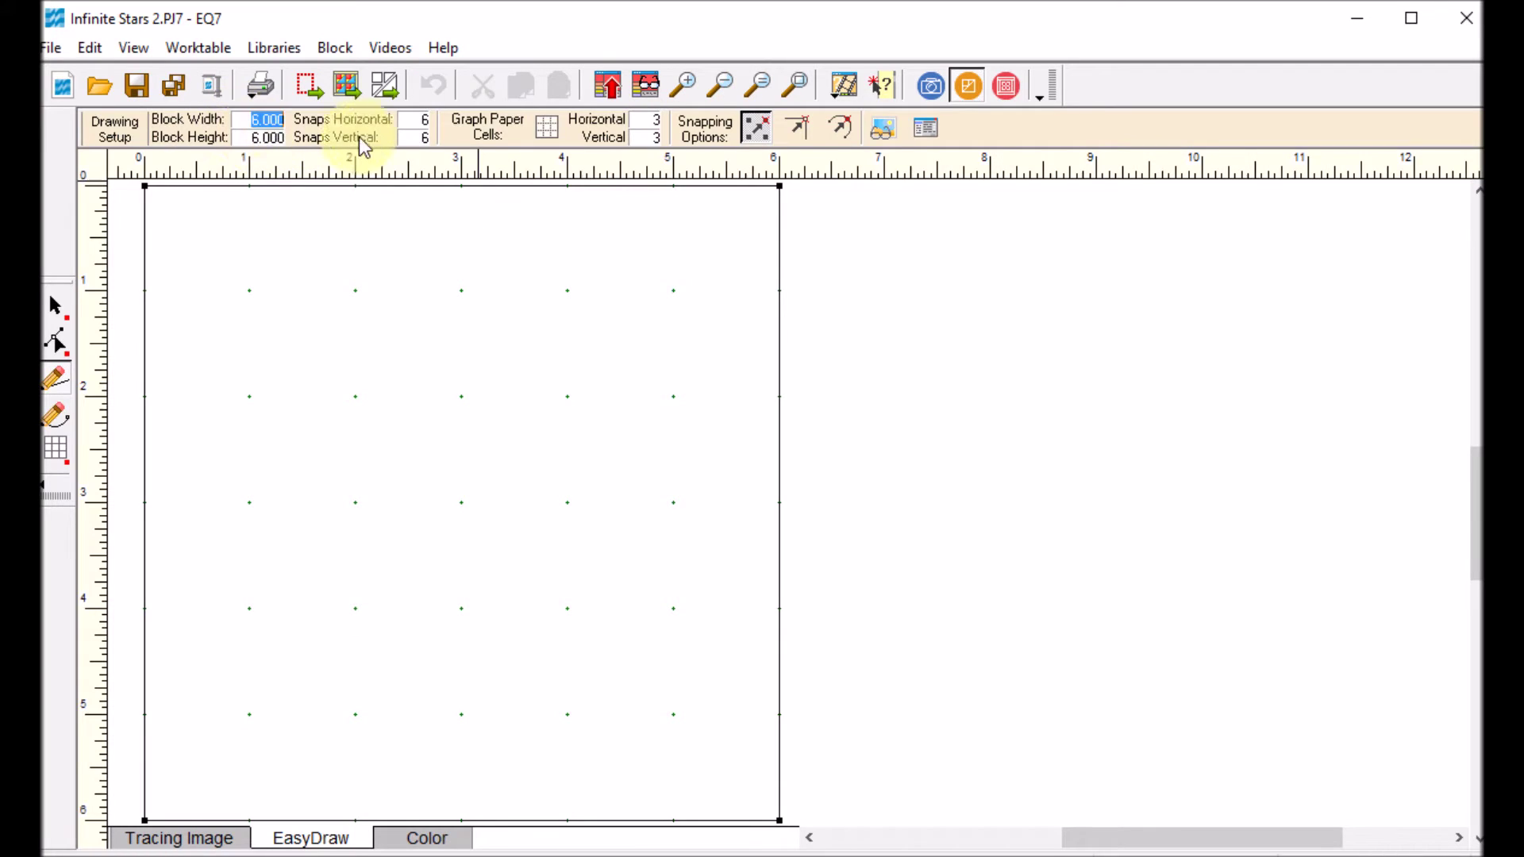
pyautogui.write('4')
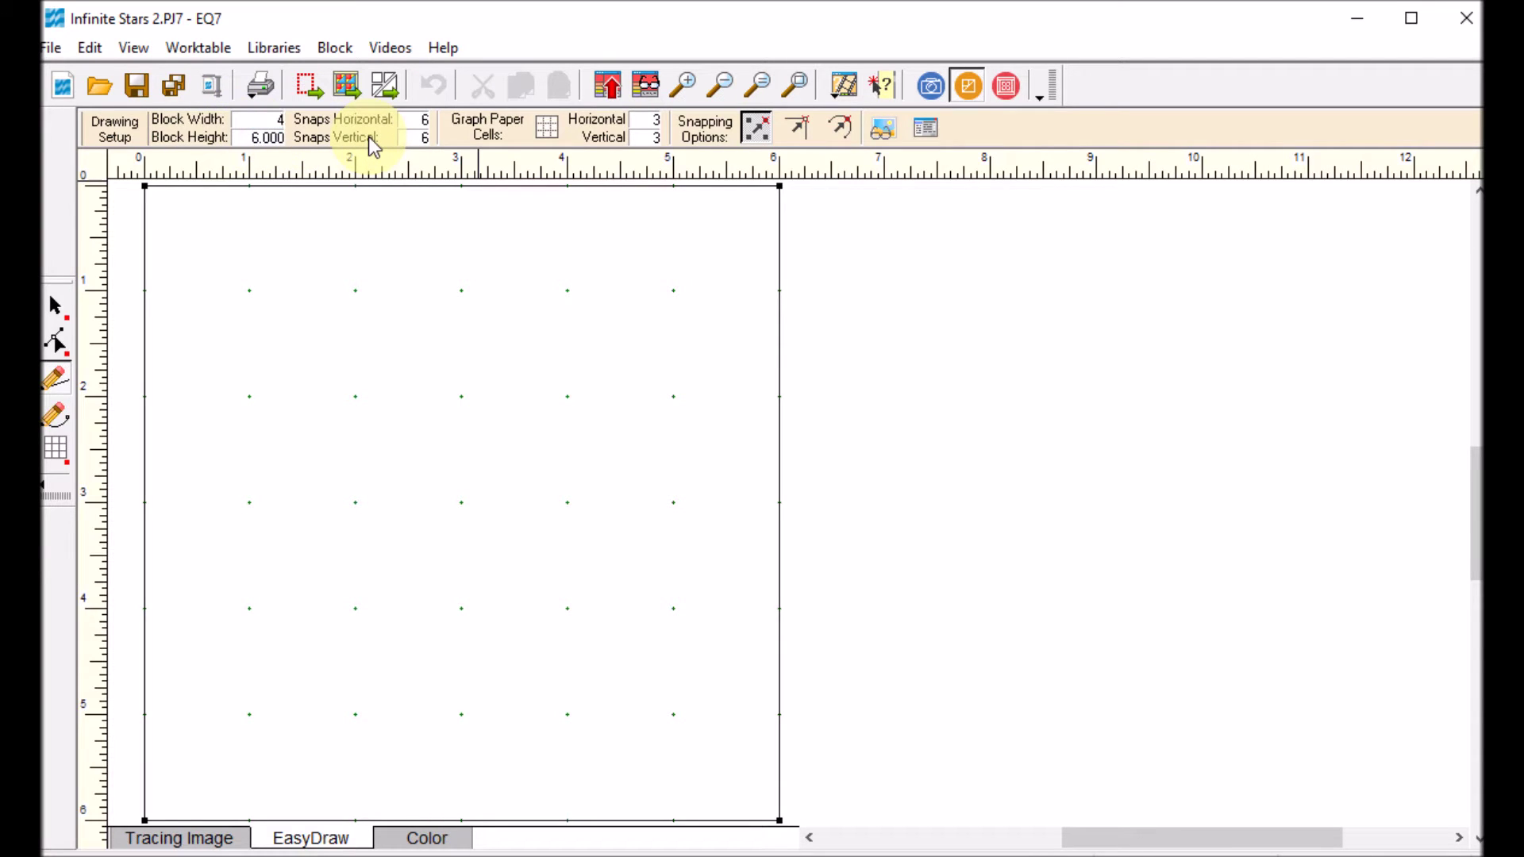
pyautogui.press('Tab')
pyautogui.write('4')
pyautogui.press('Tab')
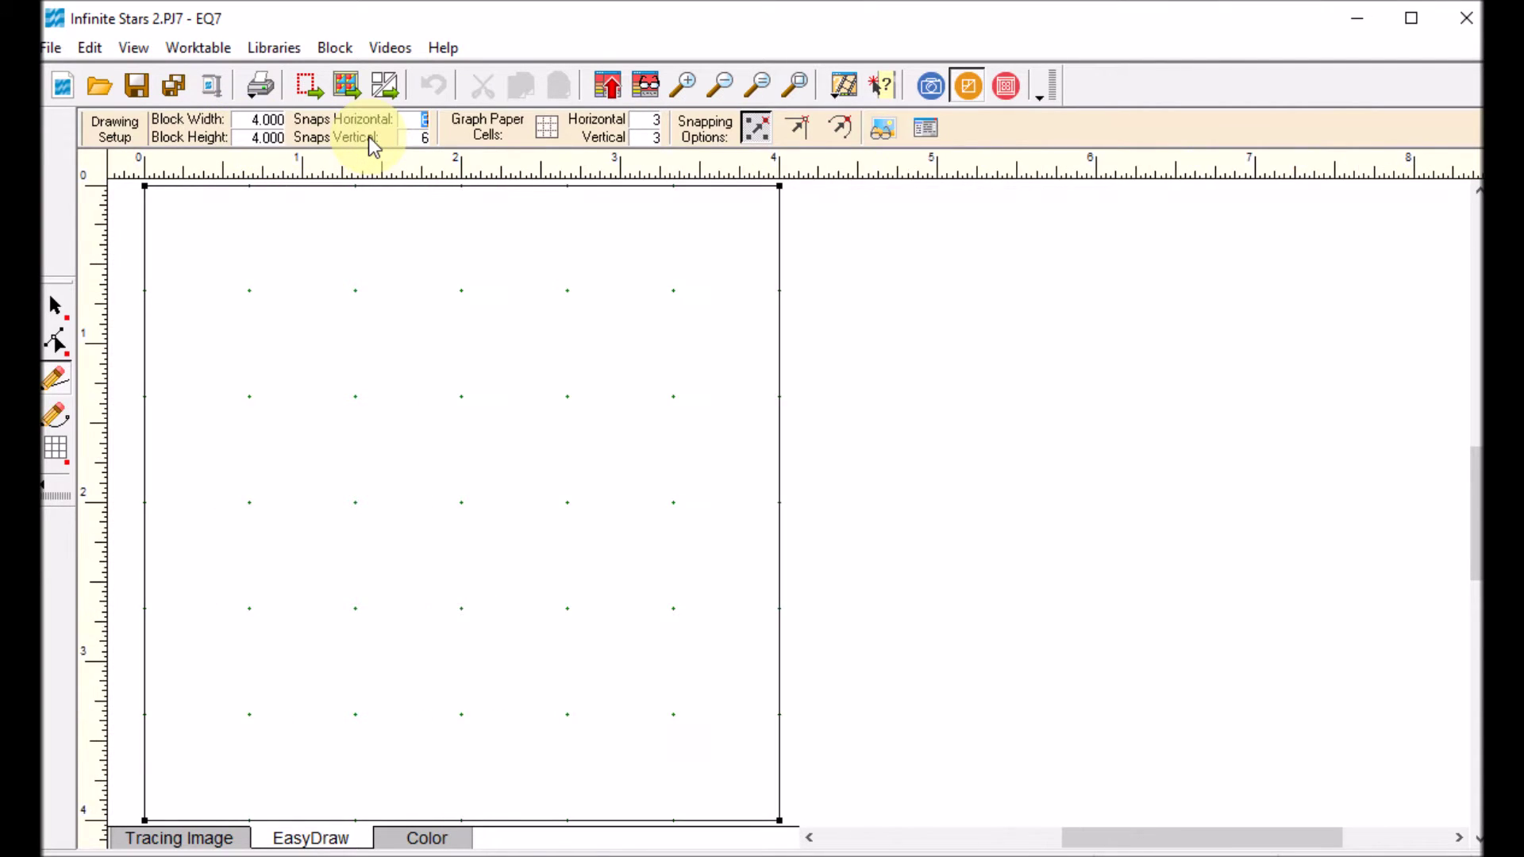
pyautogui.write('4')
pyautogui.press('Tab')
pyautogui.write('4')
pyautogui.press('Tab')
pyautogui.write('4')
pyautogui.press('Tab')
pyautogui.write('4')
pyautogui.press('Tab')
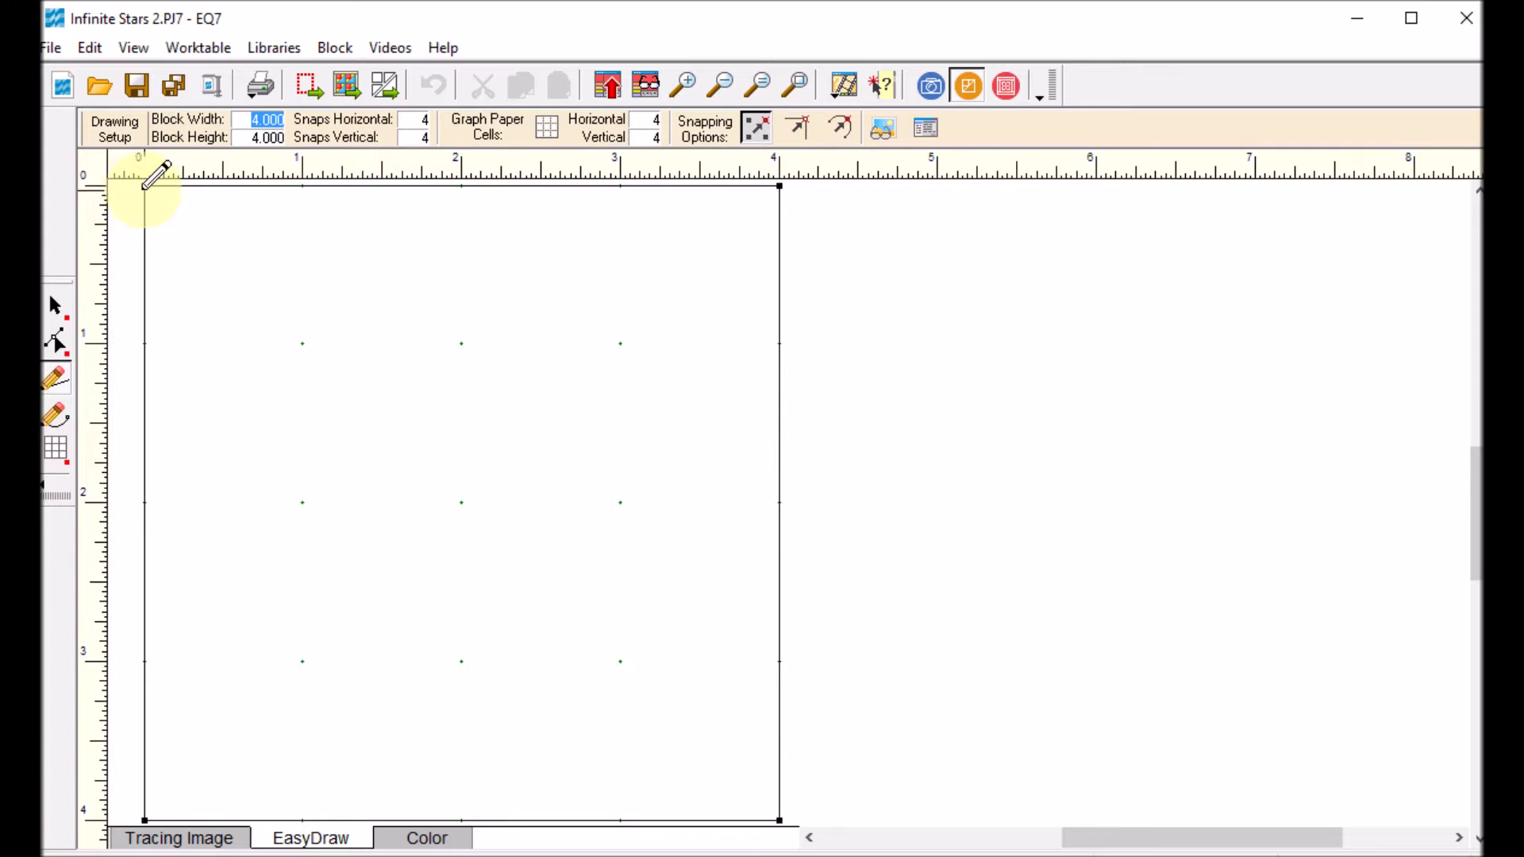
# Draw a diagonal from the block's upper-left to lower-right corner, a vertical at 1 in down from it, and a horizontal at 3 in to it.
pyautogui.moveTo(149, 182); pyautogui.dragTo(791, 811)
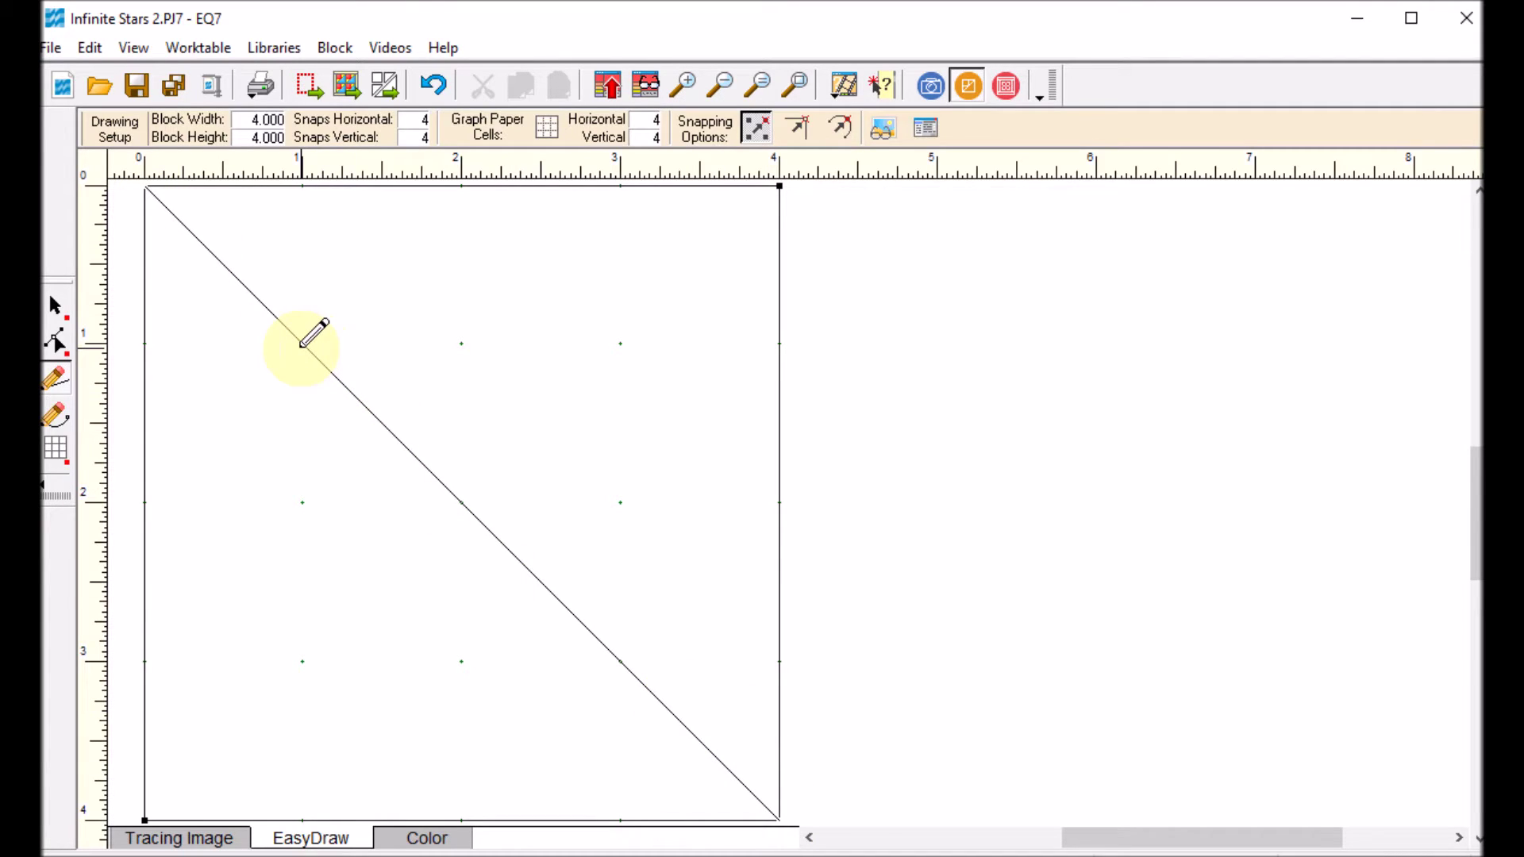
pyautogui.moveTo(301, 345)
pyautogui.mouseDown()
pyautogui.moveTo(316, 784)
pyautogui.moveTo(303, 819)
pyautogui.mouseUp()
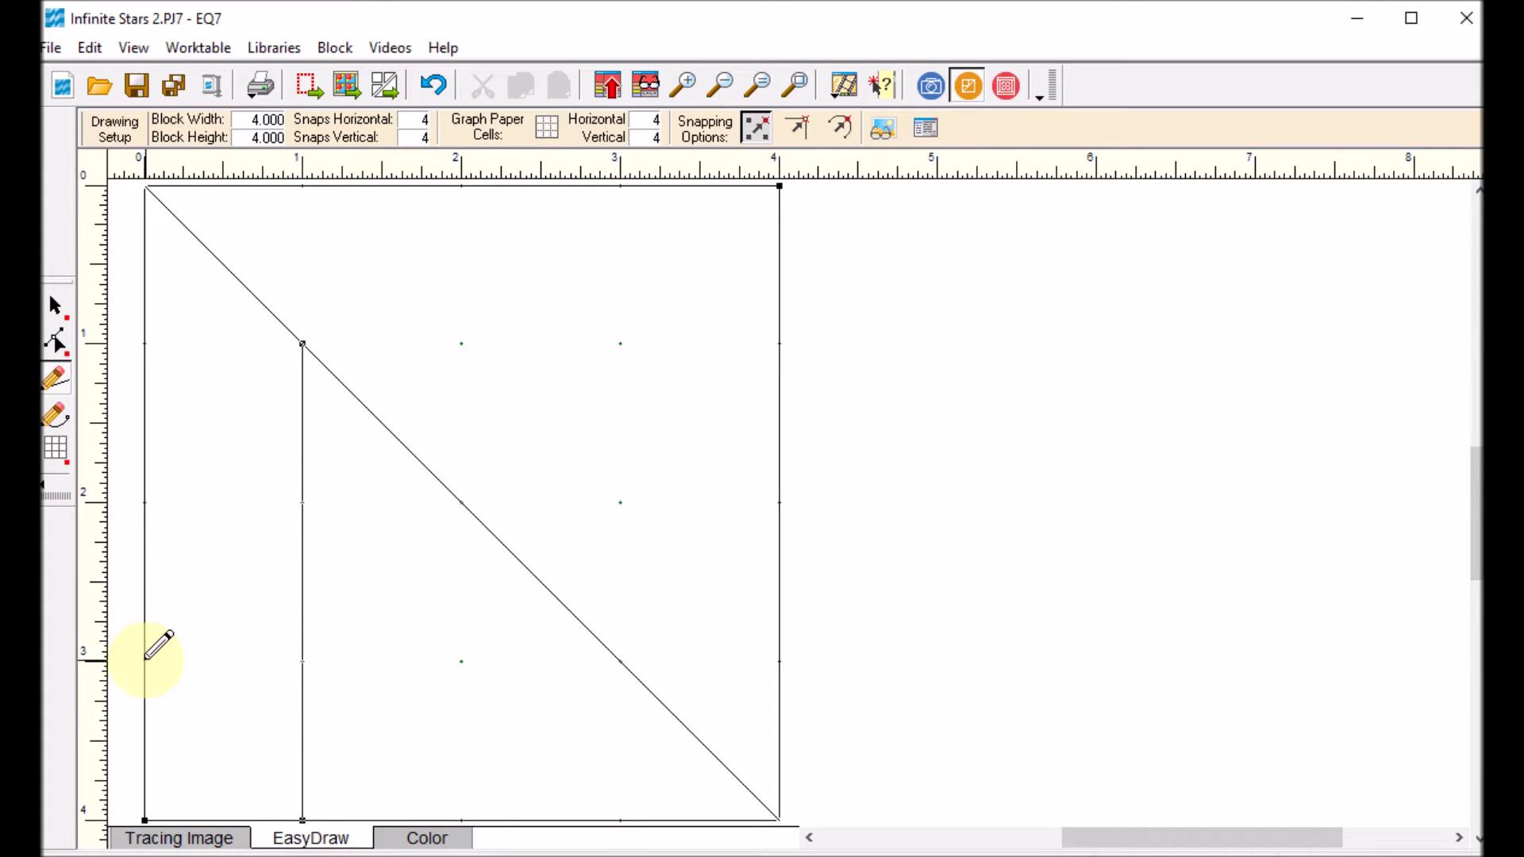
pyautogui.moveTo(143, 661); pyautogui.dragTo(622, 662)
pyautogui.moveTo(298, 638)
pyautogui.mouseDown()
pyautogui.moveTo(288, 478)
pyautogui.moveTo(313, 333)
pyautogui.moveTo(302, 343)
pyautogui.mouseUp()
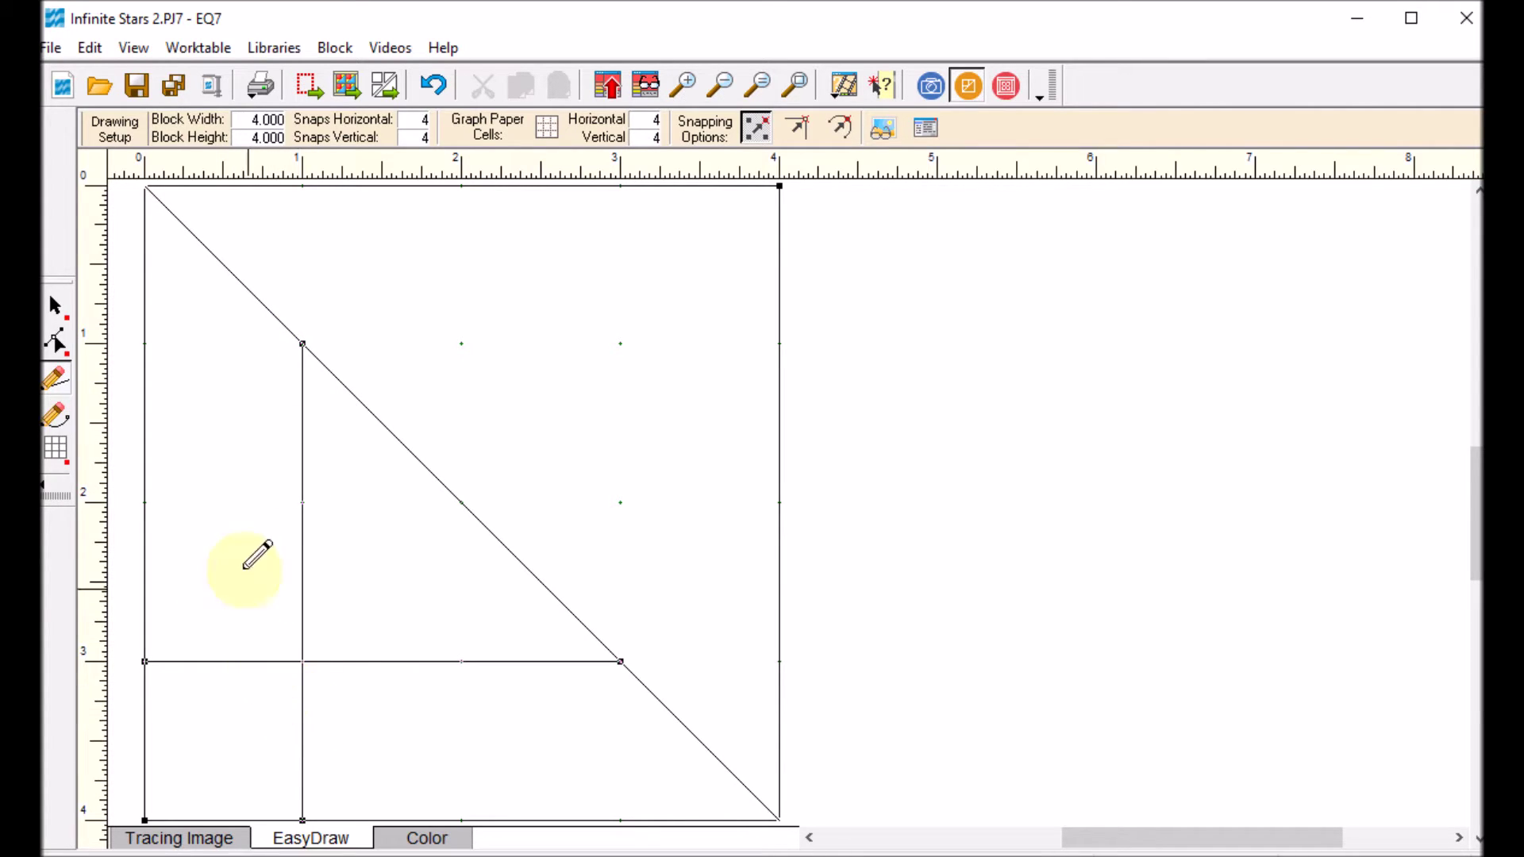
# Divide the left and lower strips into 1 in squares, and split the four squares beside the corner square with diagonals parallel to the main one.
pyautogui.moveTo(137, 497); pyautogui.dragTo(308, 500)
pyautogui.moveTo(146, 344); pyautogui.dragTo(306, 340)
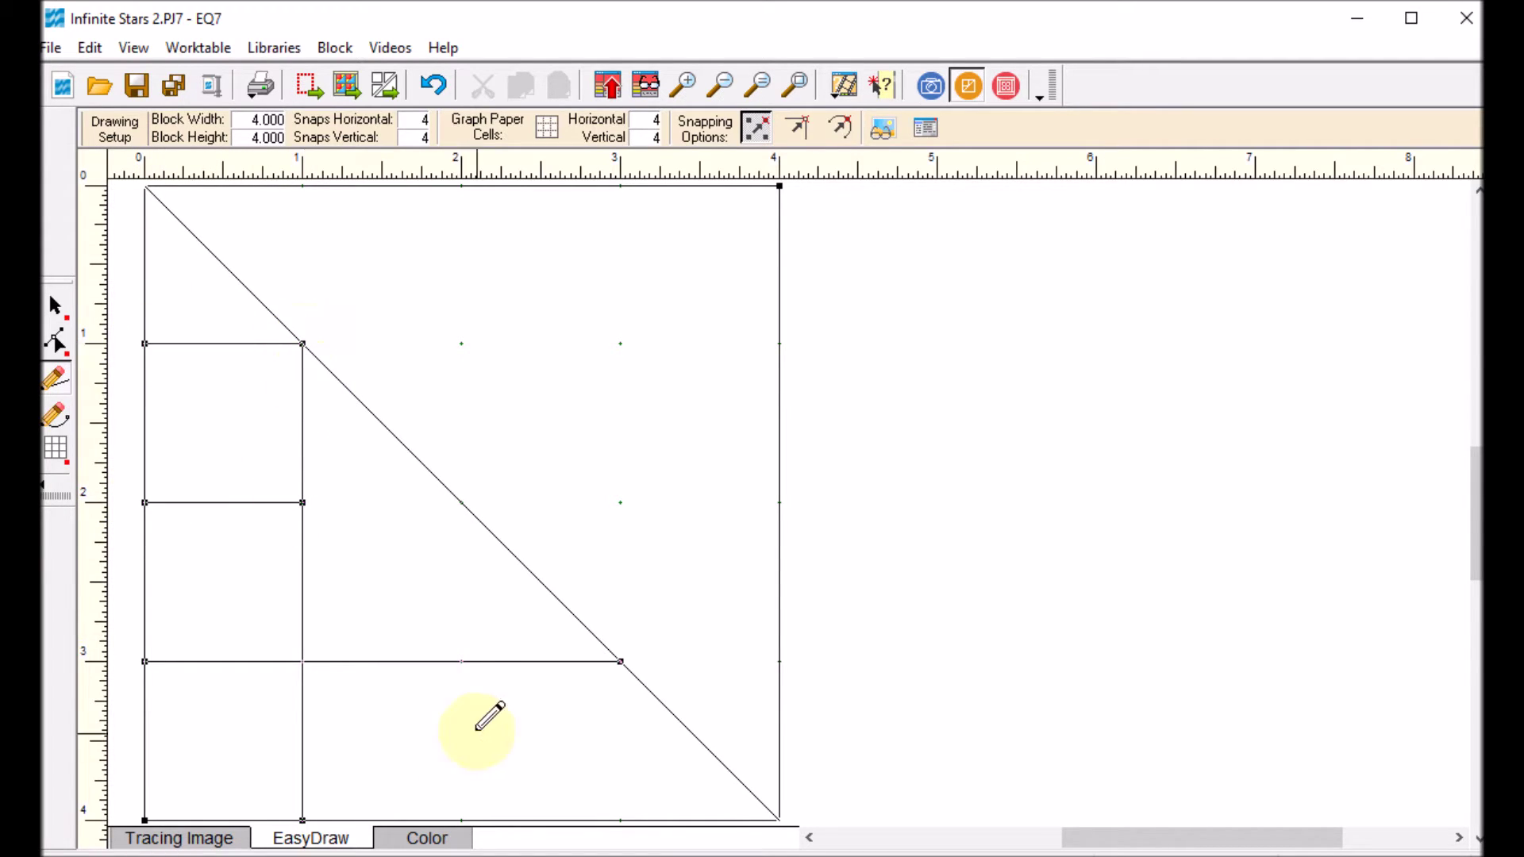
pyautogui.moveTo(458, 663)
pyautogui.mouseDown()
pyautogui.moveTo(469, 815)
pyautogui.moveTo(485, 811)
pyautogui.mouseUp()
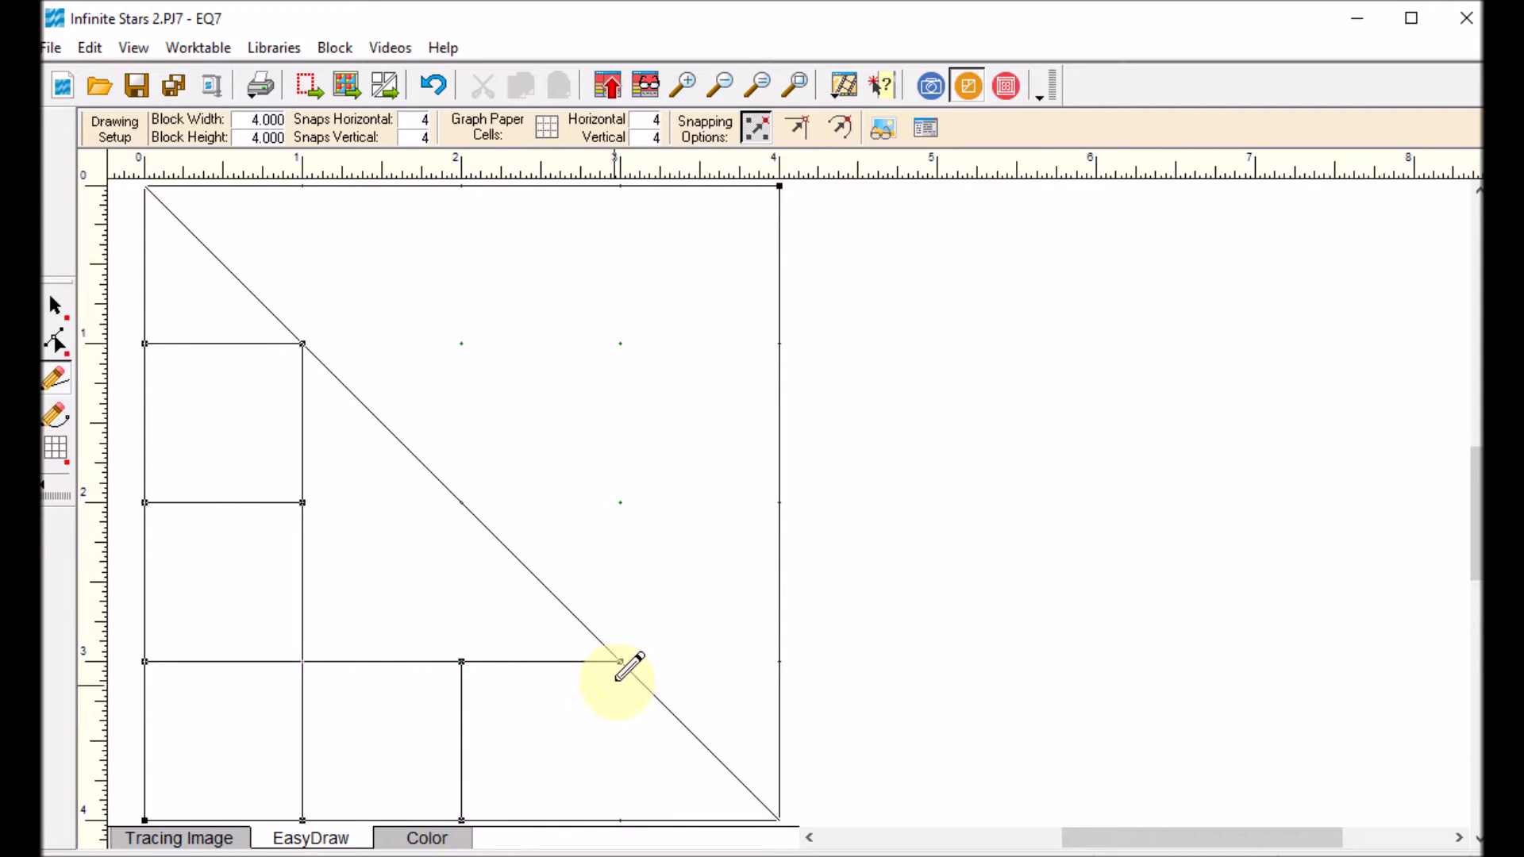
pyautogui.moveTo(620, 663)
pyautogui.mouseDown()
pyautogui.moveTo(631, 821)
pyautogui.moveTo(461, 661)
pyautogui.mouseUp()
pyautogui.moveTo(462, 818)
pyautogui.mouseDown()
pyautogui.moveTo(287, 618)
pyautogui.moveTo(144, 502)
pyautogui.mouseUp()
pyautogui.moveTo(303, 502)
pyautogui.mouseDown()
pyautogui.moveTo(210, 381)
pyautogui.moveTo(141, 344)
pyautogui.mouseUp()
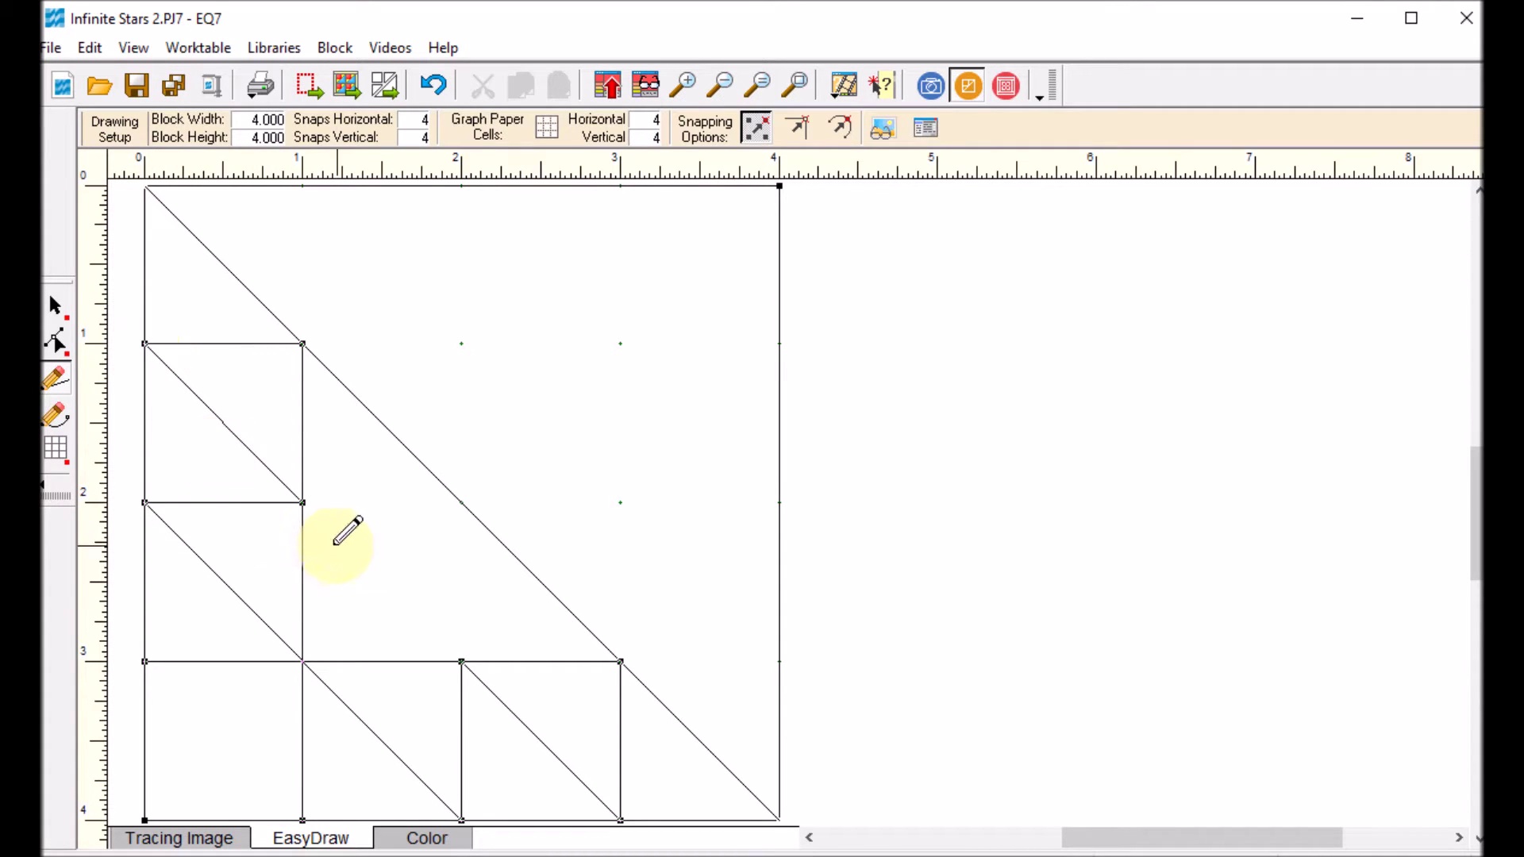
# Color the corner square and four small inner triangles dark blue, the large triangle orange and the rest light blue, and add the block to the Sketchbook.
pyautogui.click(429, 838)
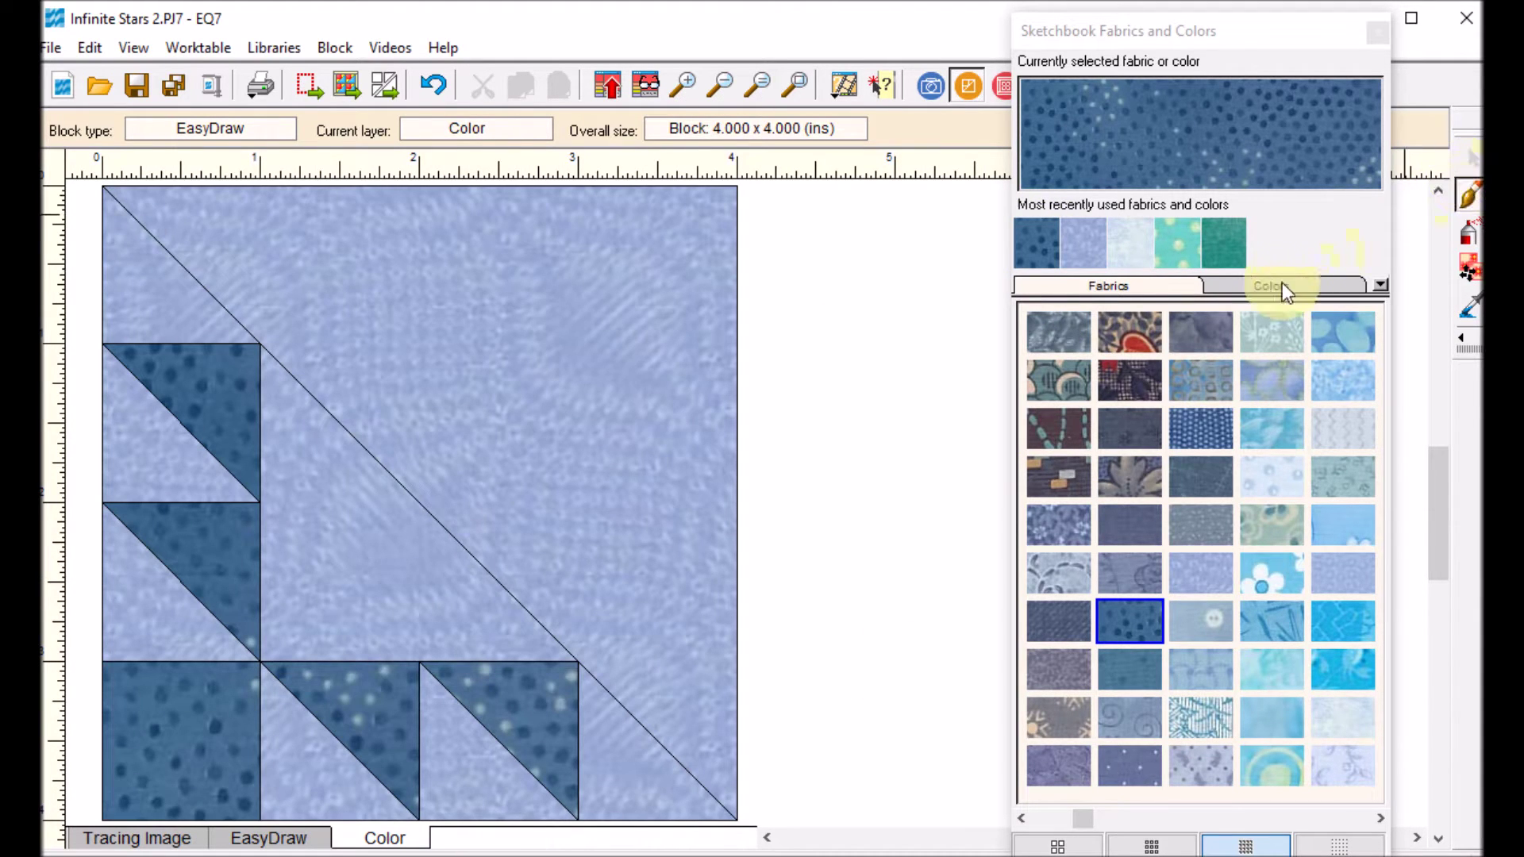
pyautogui.click(1281, 286)
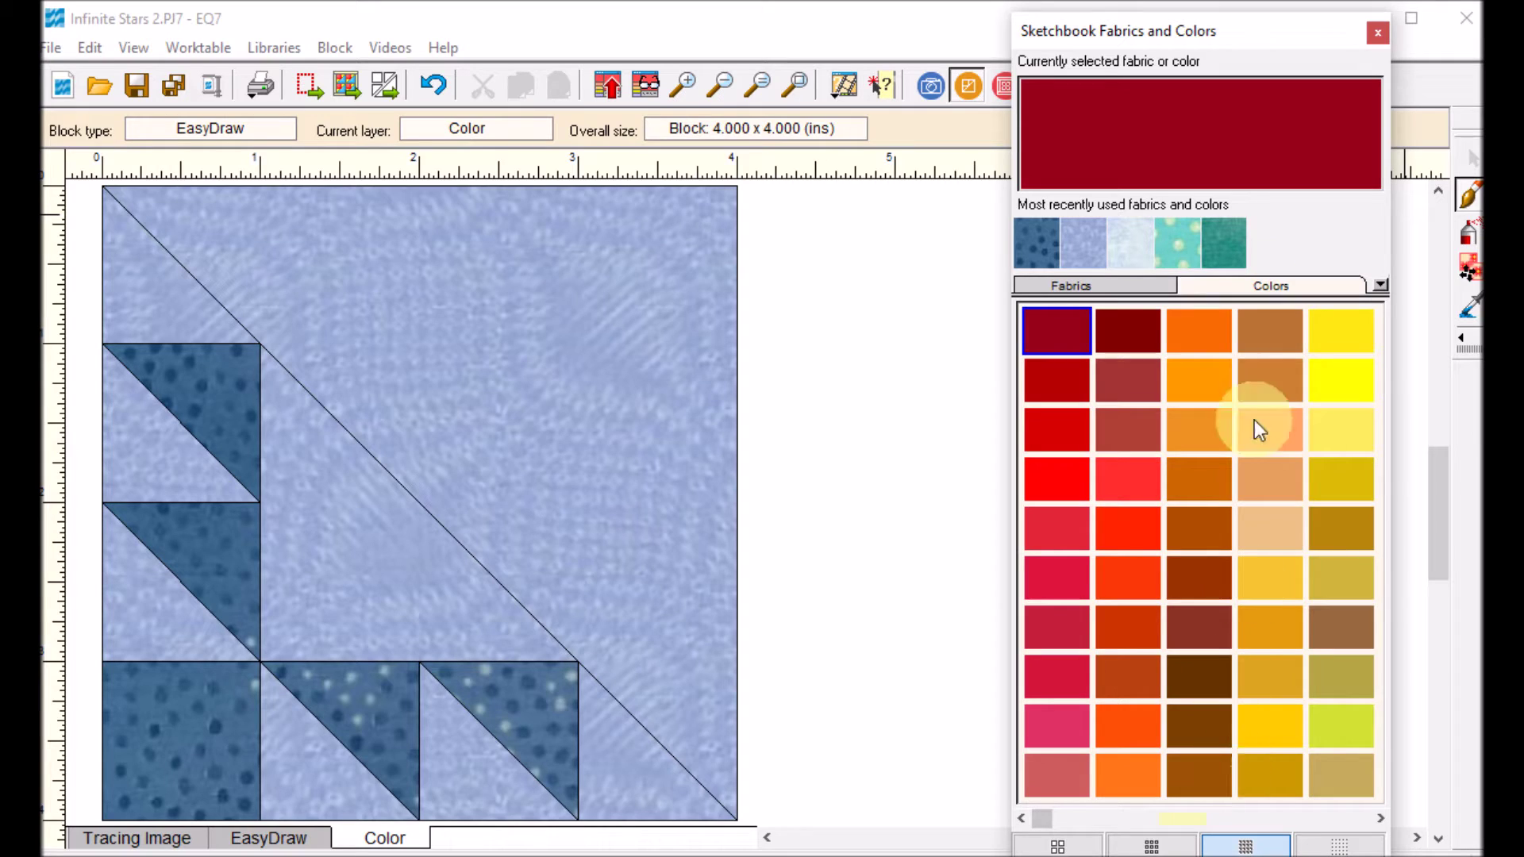
pyautogui.click(1196, 333)
pyautogui.click(573, 411)
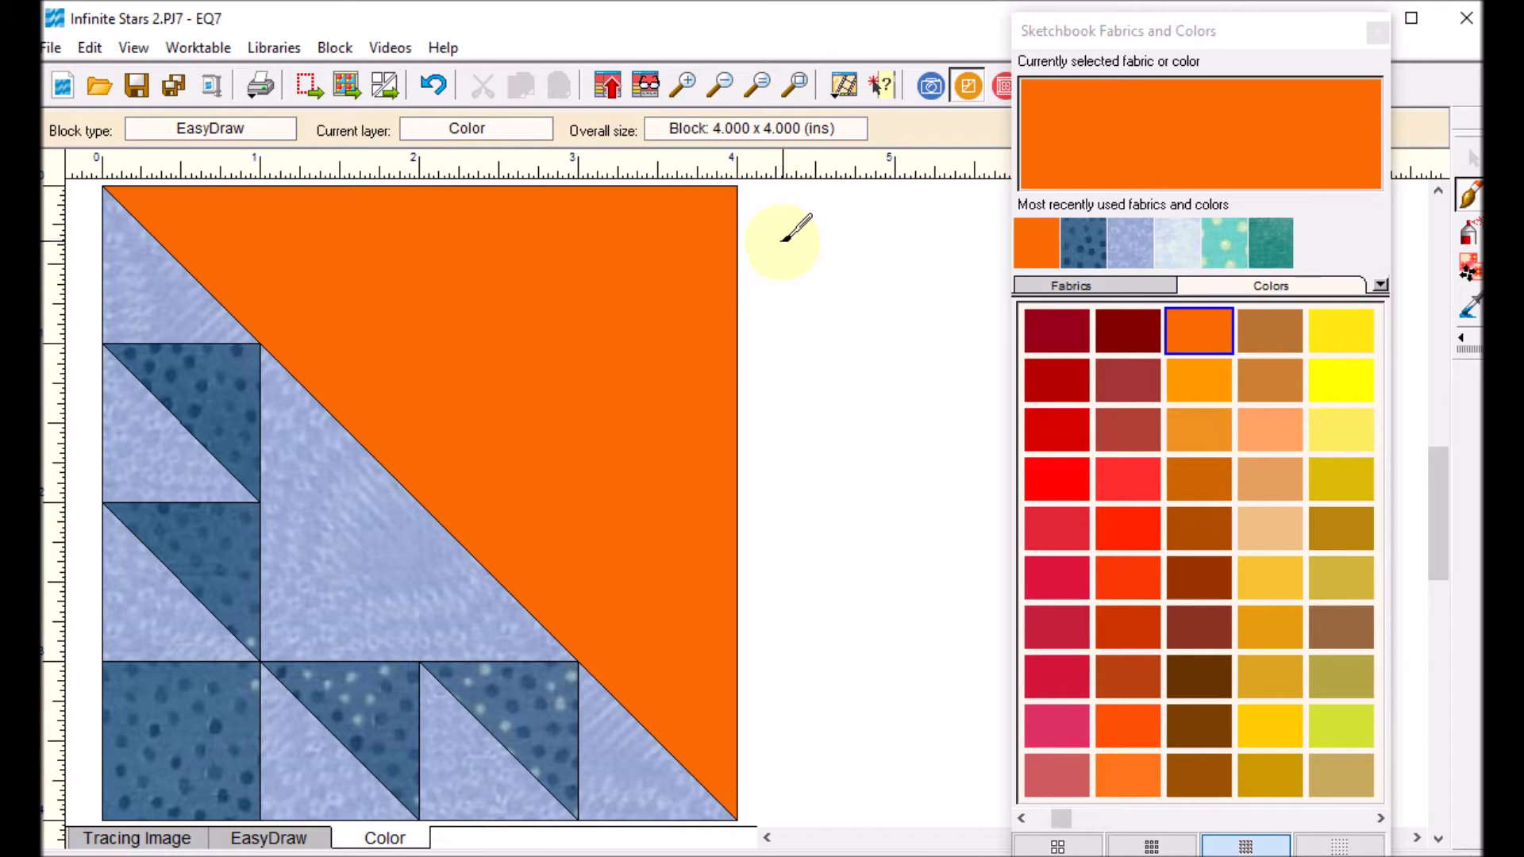
pyautogui.click(606, 83)
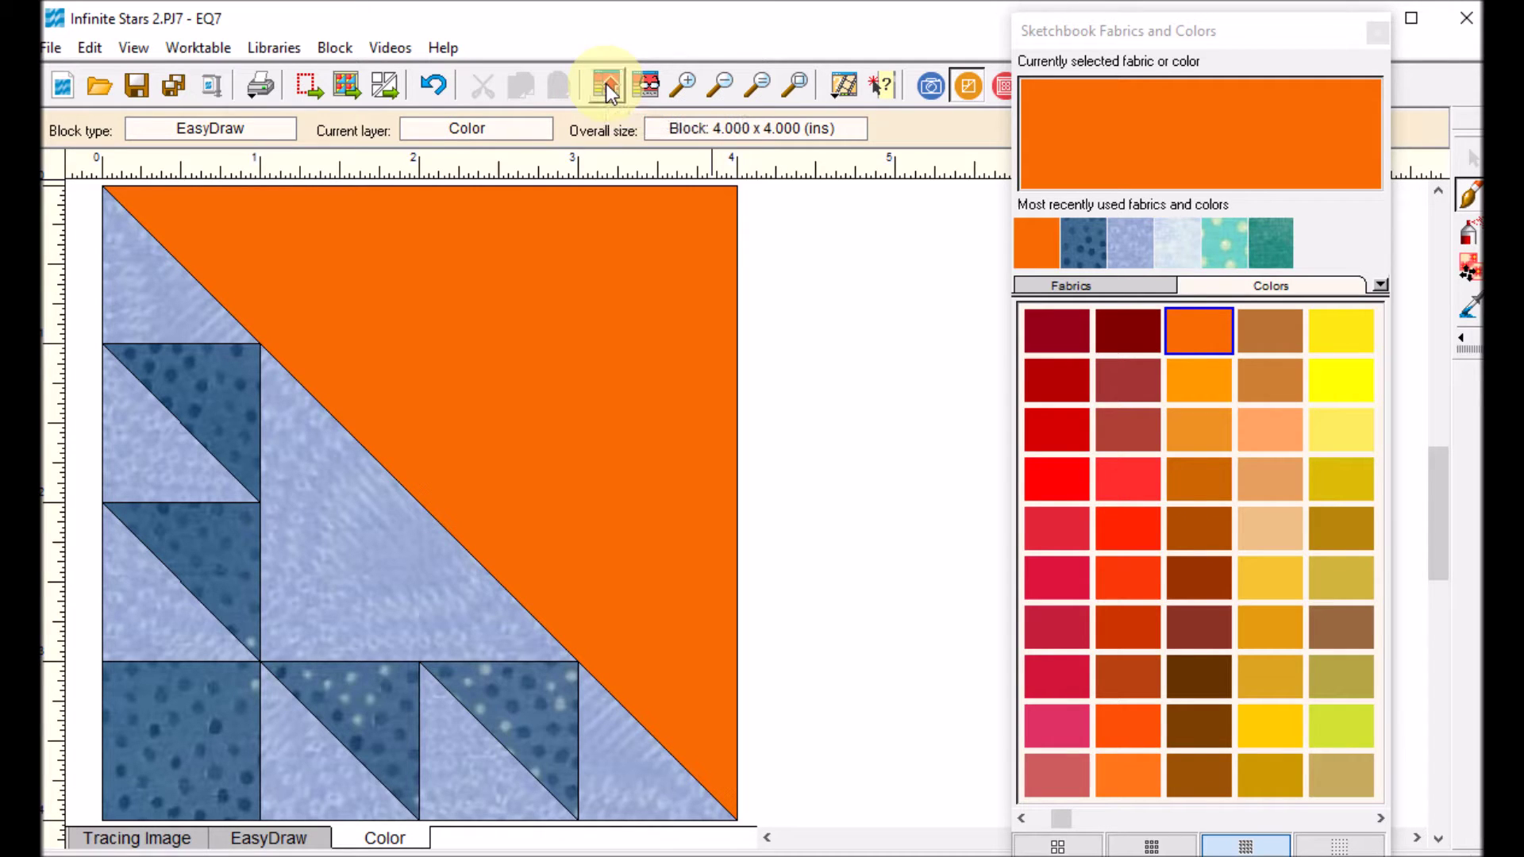
# Open the Hexagonal - 7 quilt, the last one in the Project Sketchbook, for editing.
pyautogui.click(645, 81)
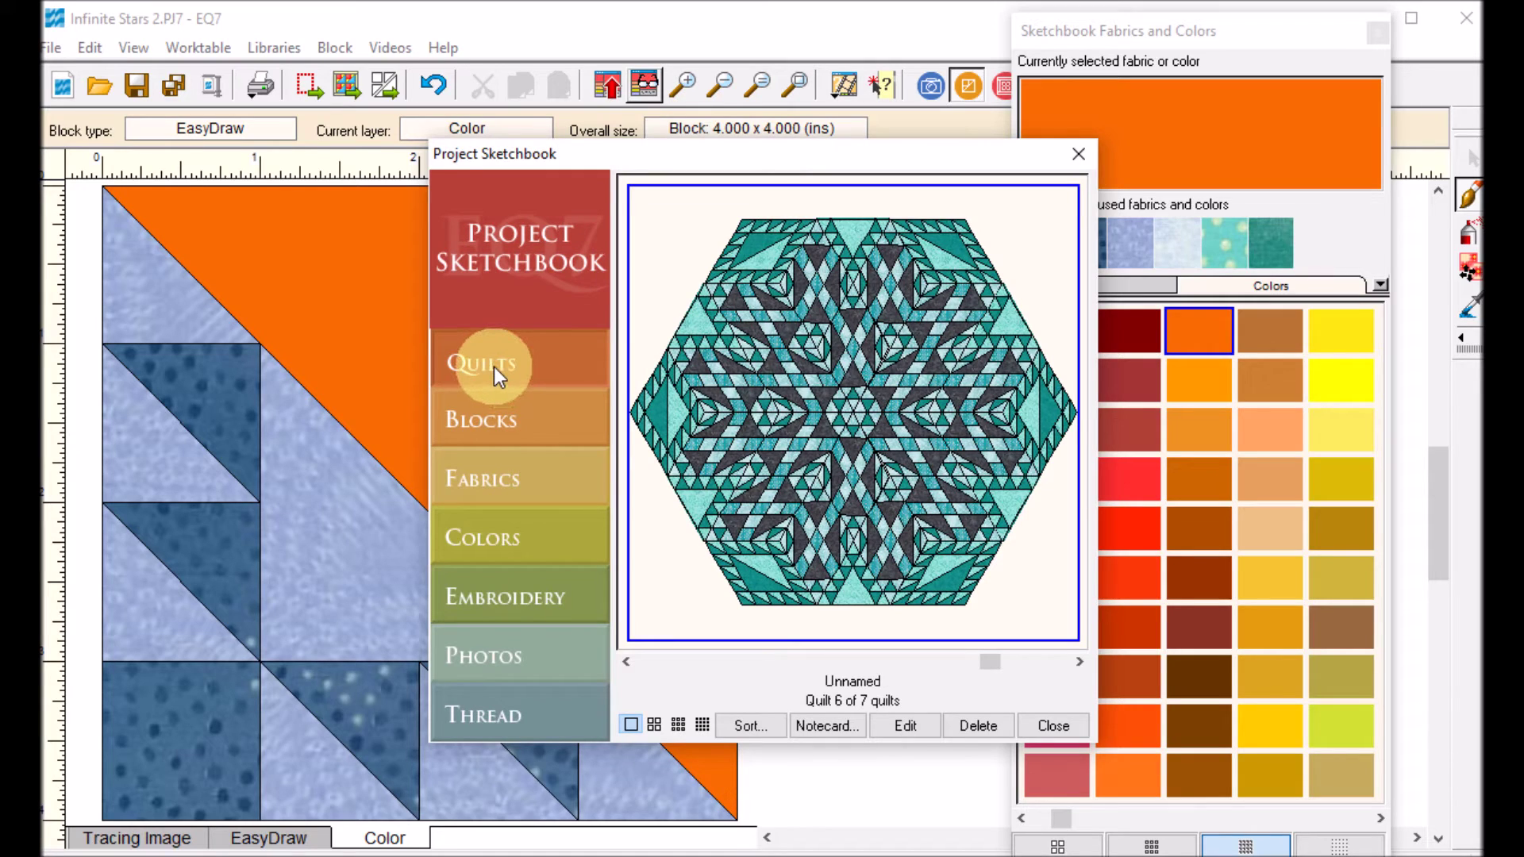
pyautogui.moveTo(987, 663); pyautogui.dragTo(1076, 668)
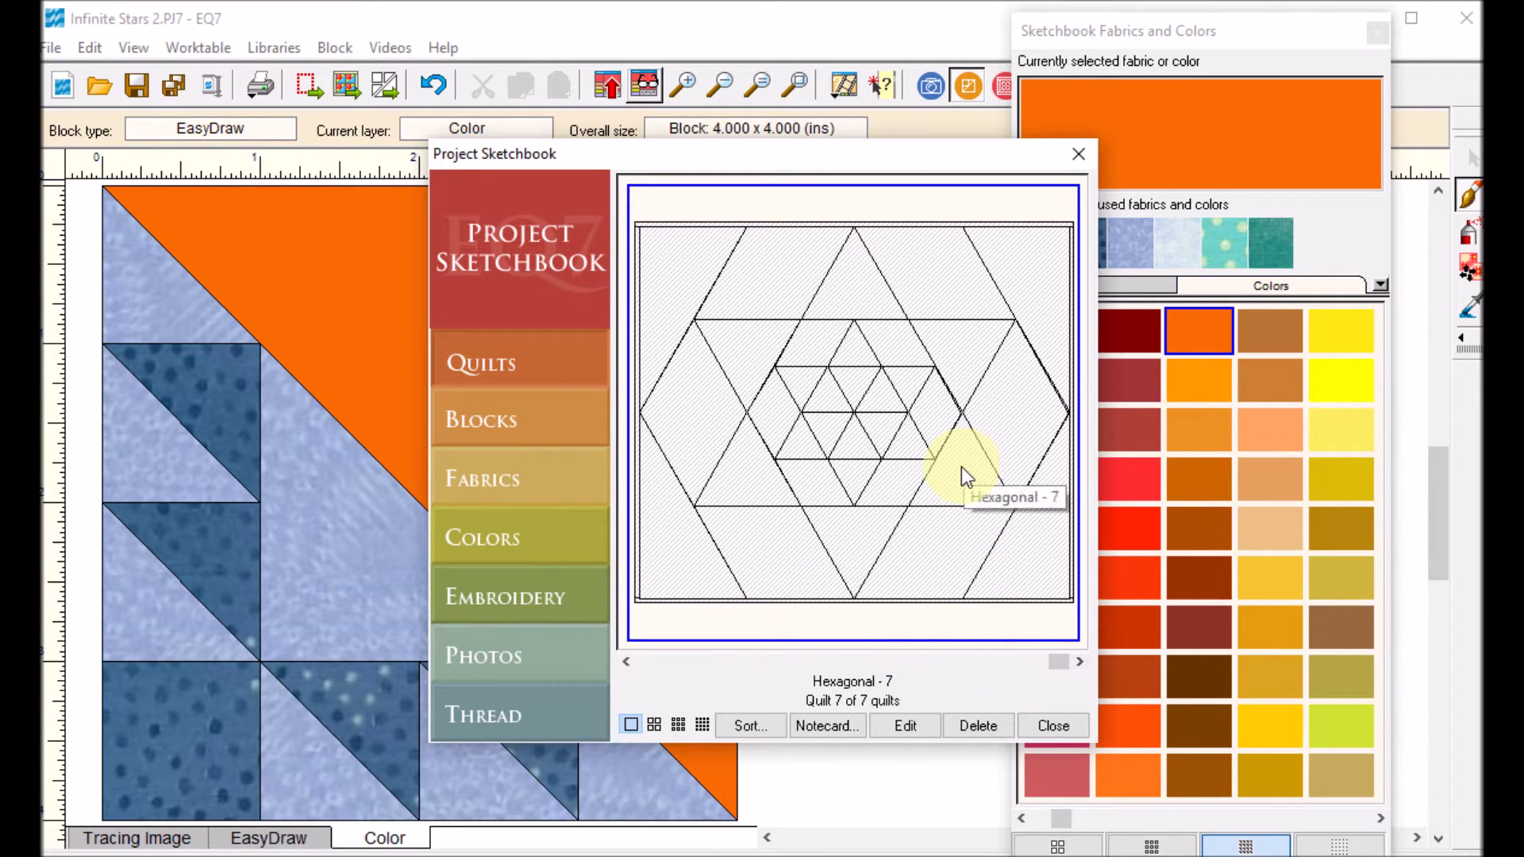
pyautogui.click(911, 729)
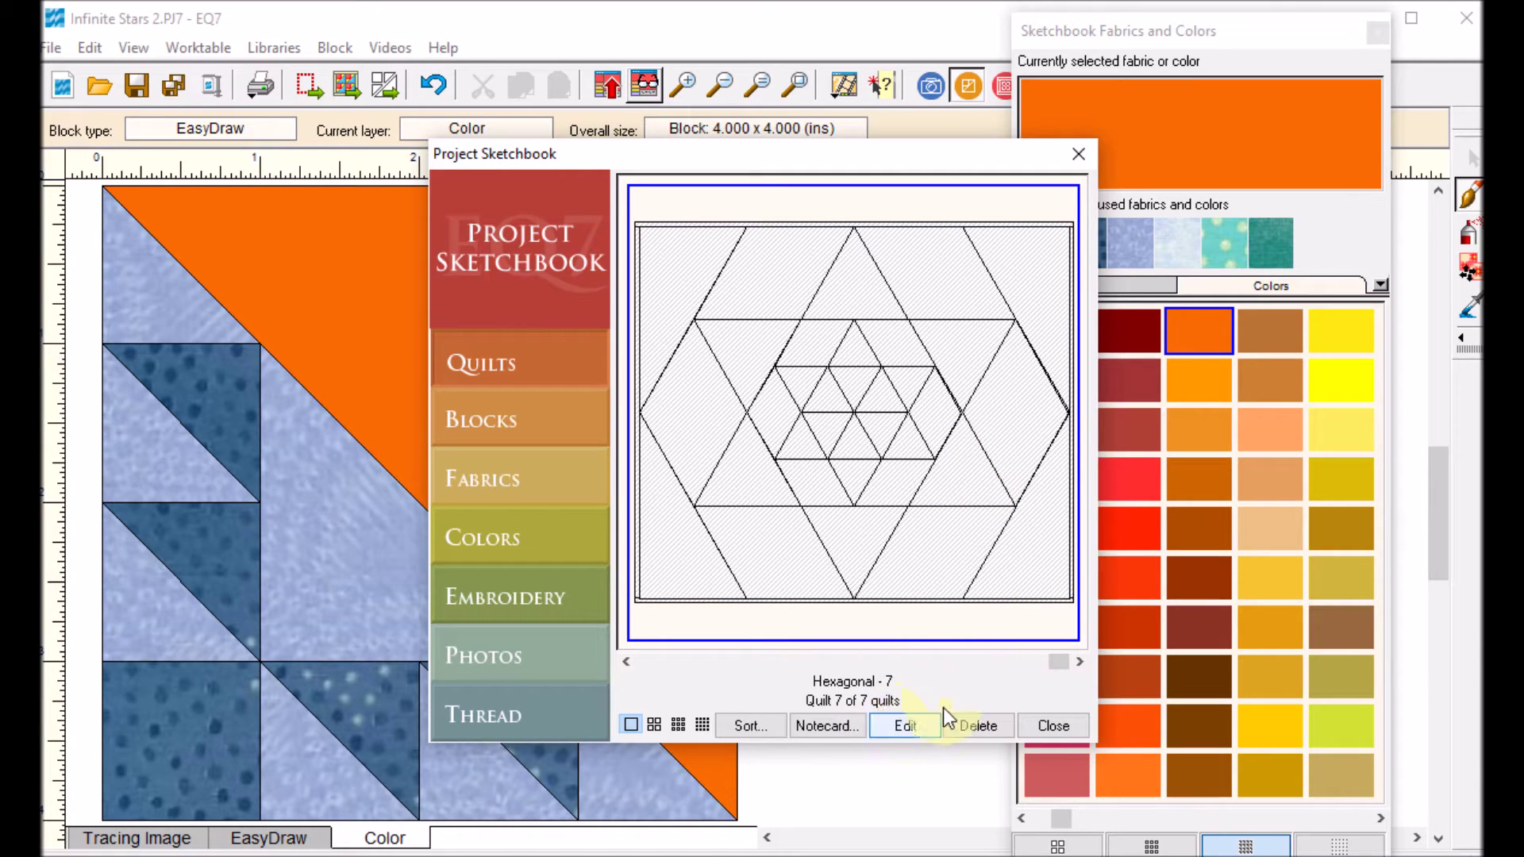
pyautogui.click(933, 724)
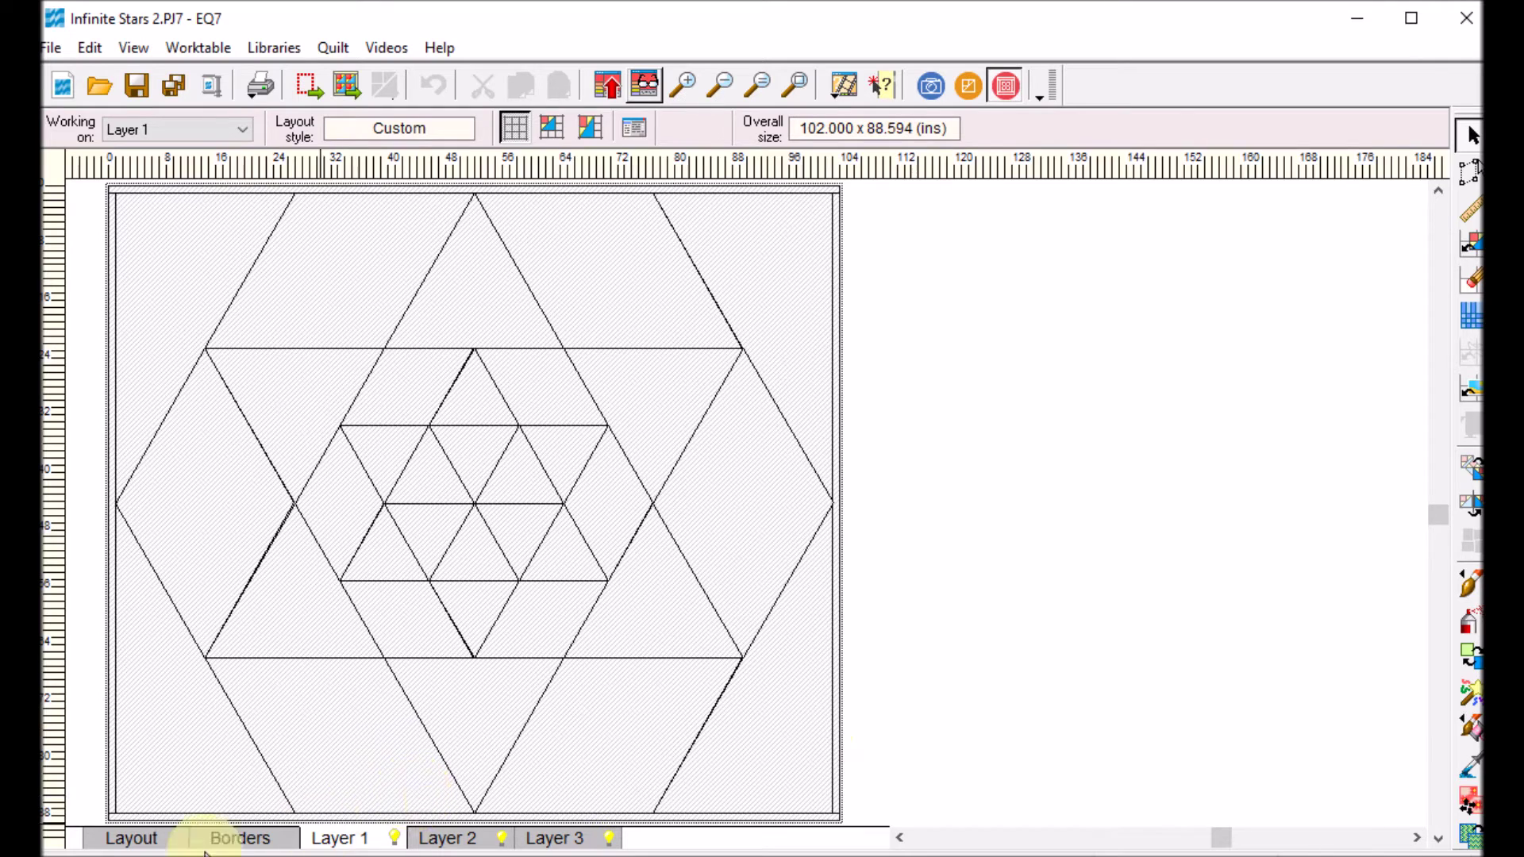
# Delete the quilt's only border and go back to Layer 1.
pyautogui.click(252, 842)
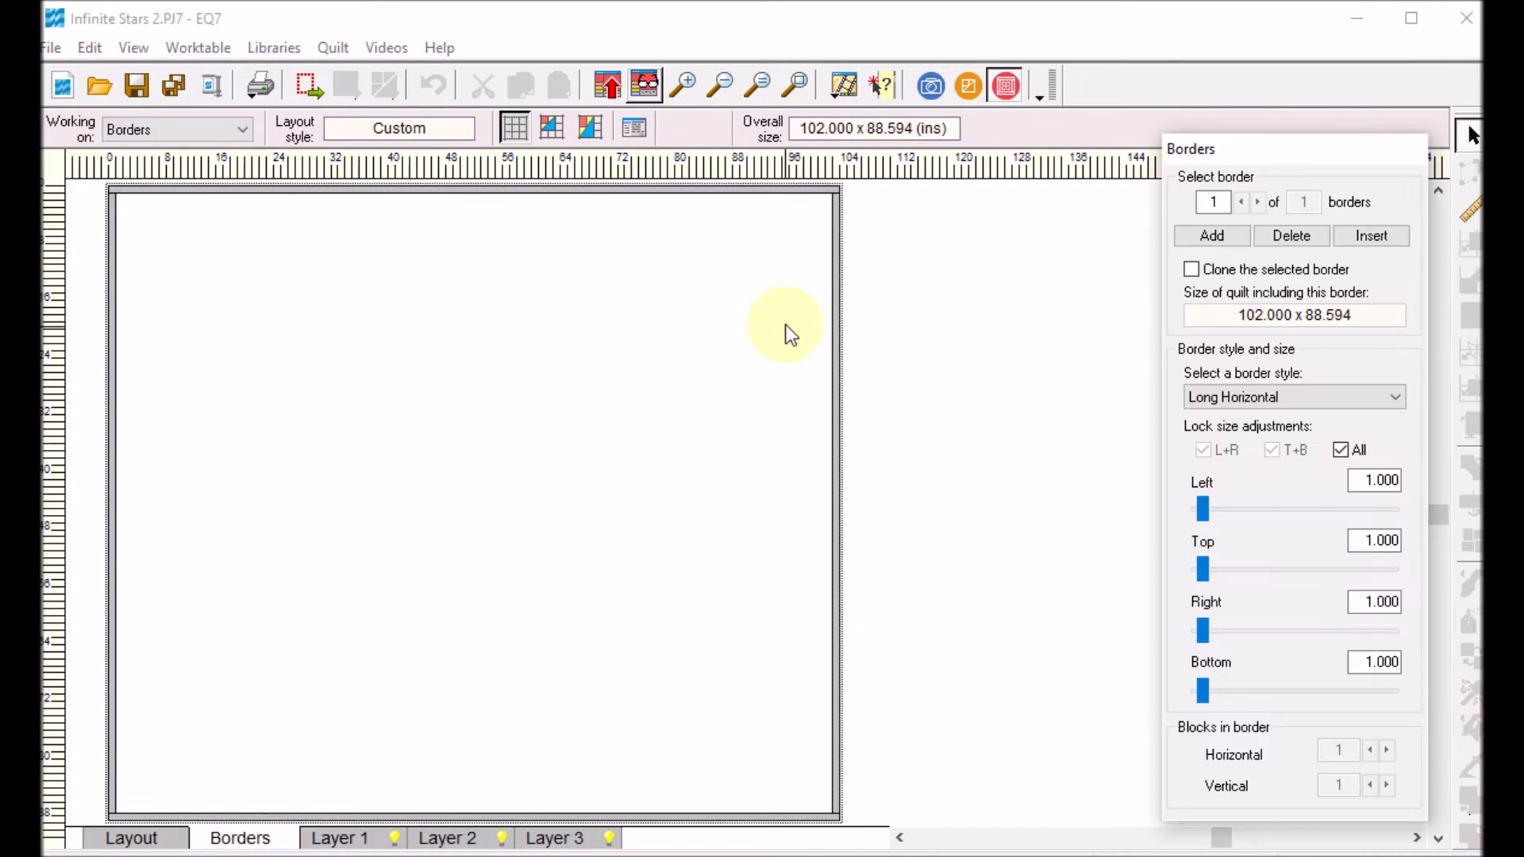
pyautogui.click(1296, 243)
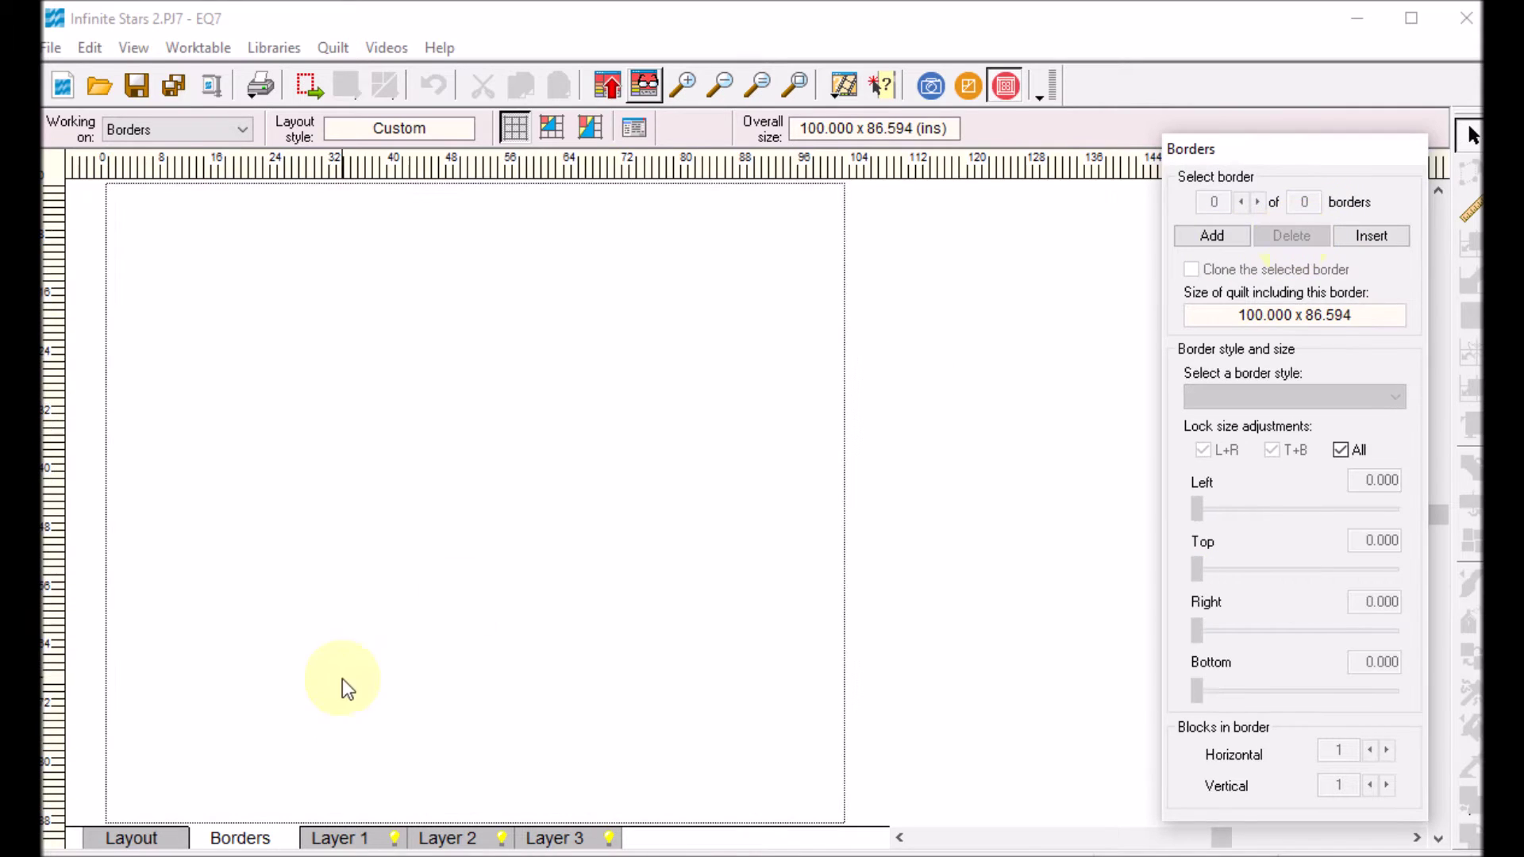
pyautogui.click(353, 842)
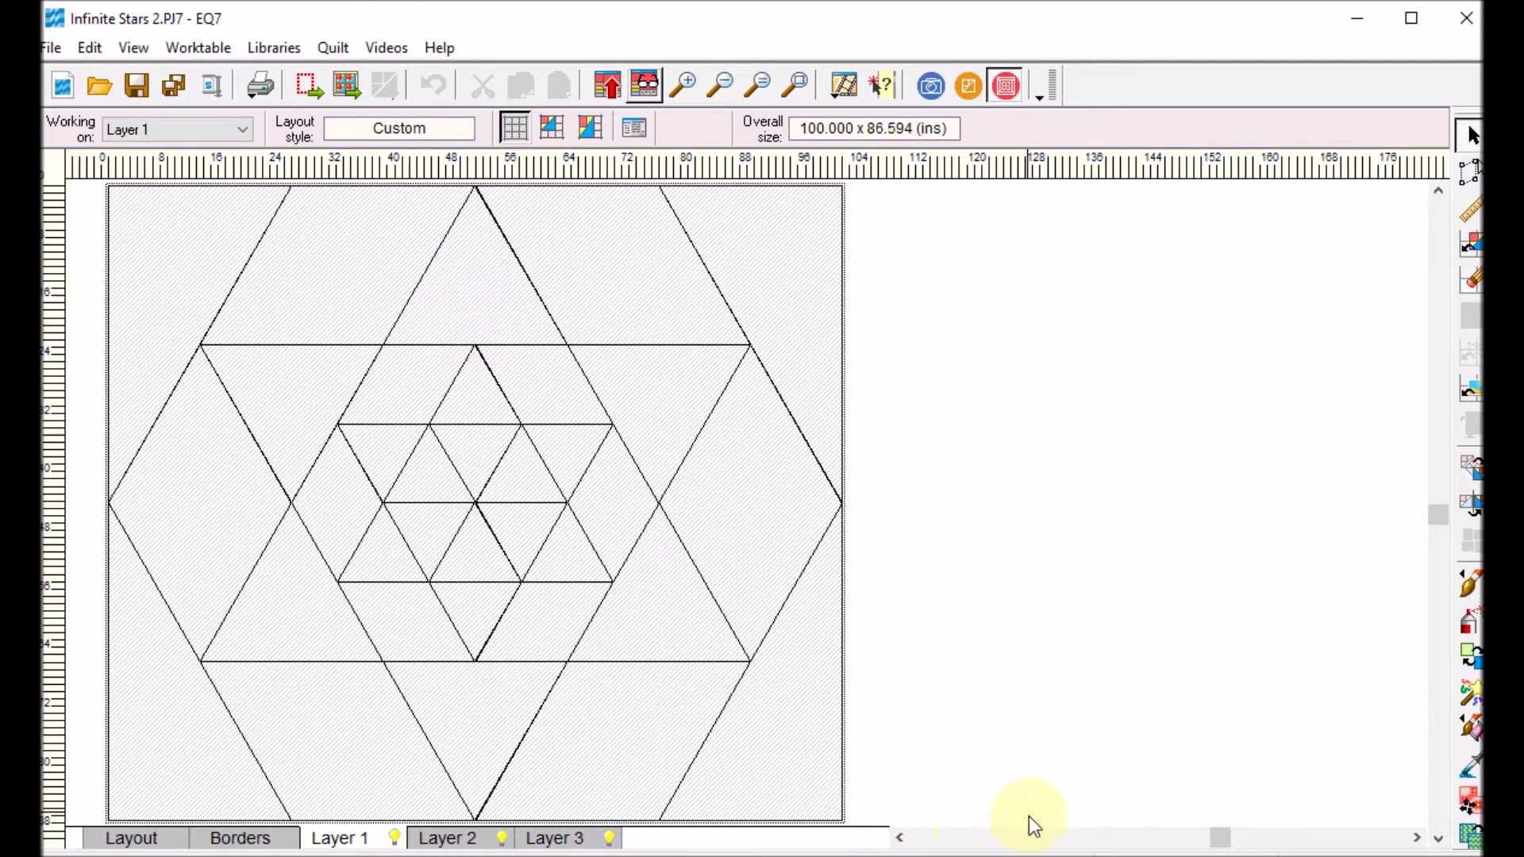
# Consult the quilt size calculation in Word's Document50, and in EQ7 set the quilt's center rectangle to 37 wide by 32 high.
pyautogui.click(944, 853)
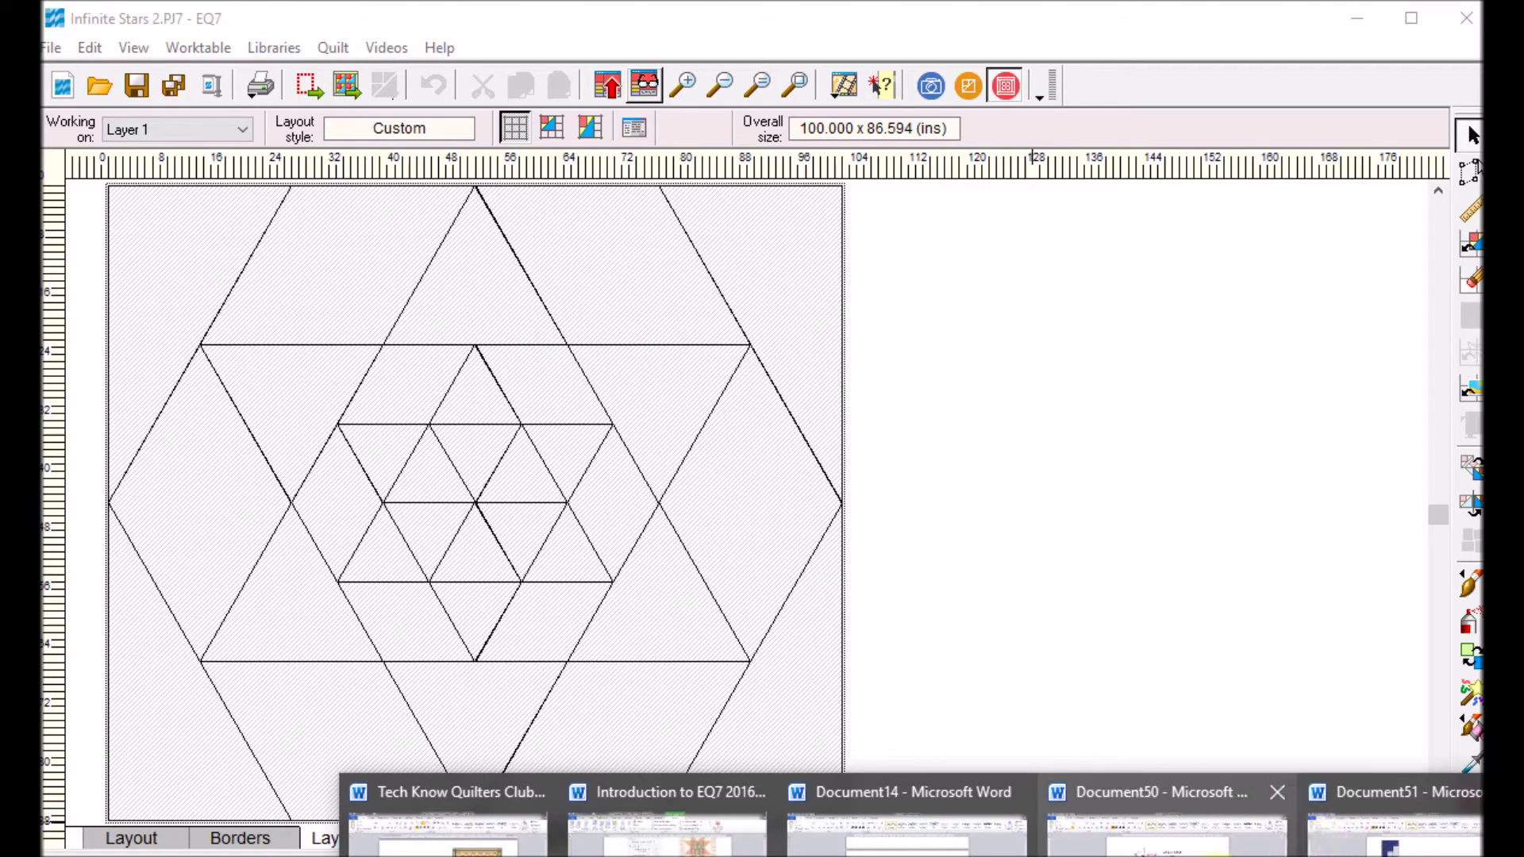
pyautogui.click(1199, 841)
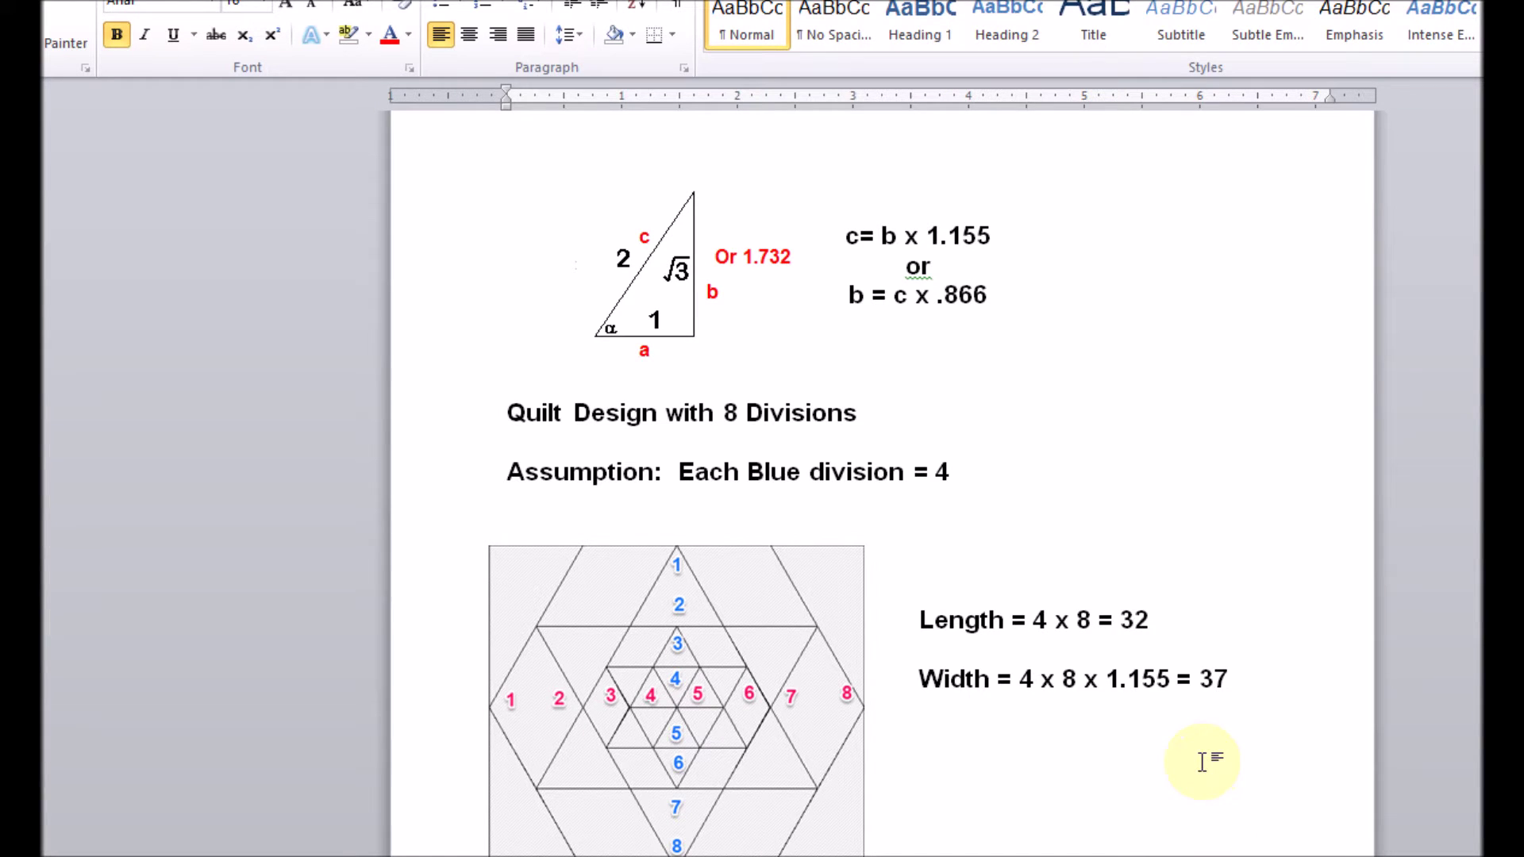
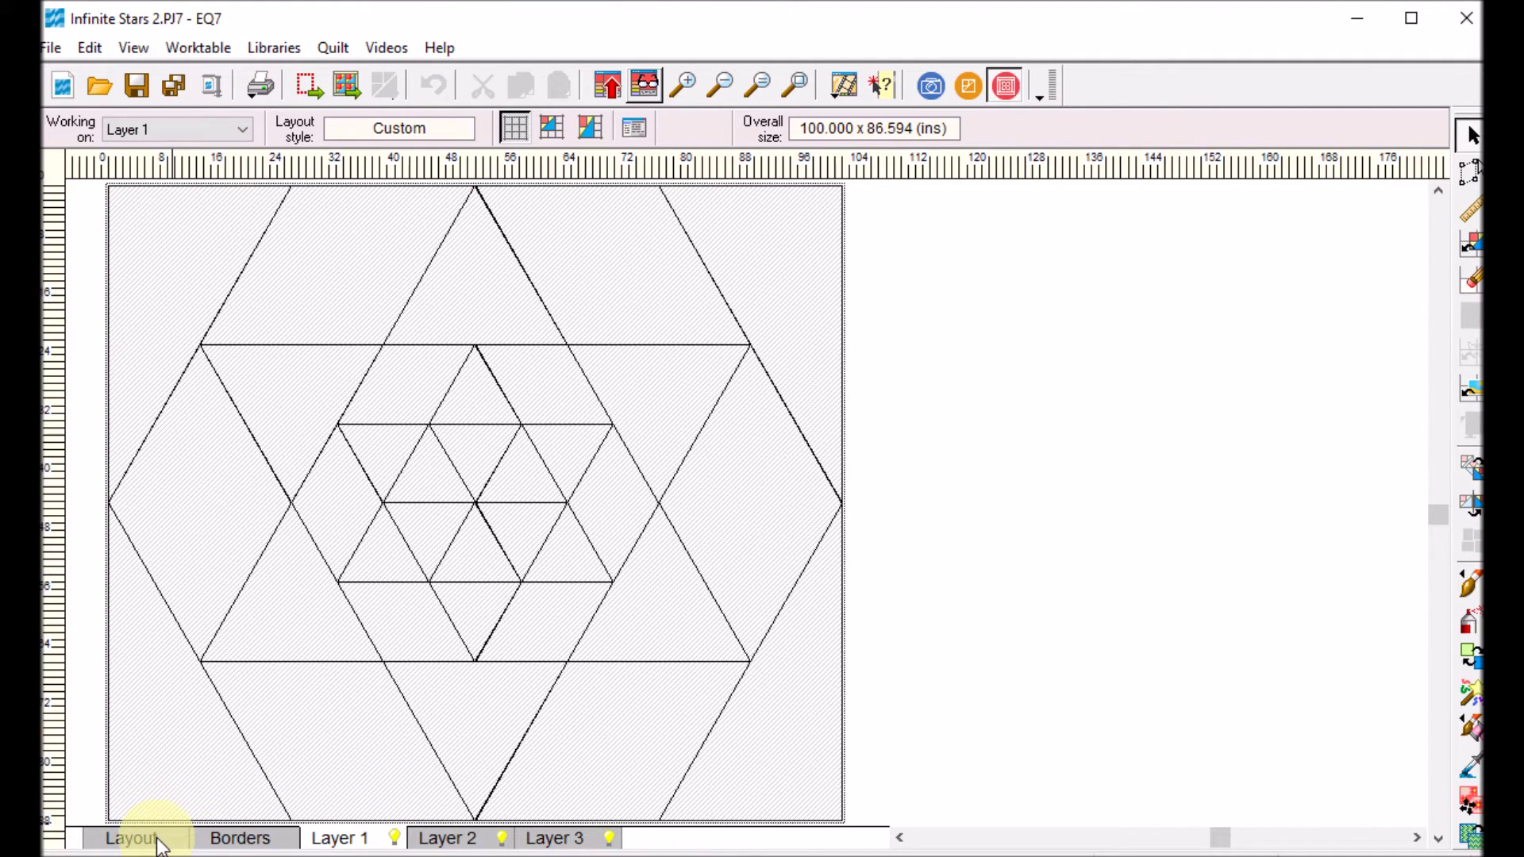
pyautogui.click(131, 838)
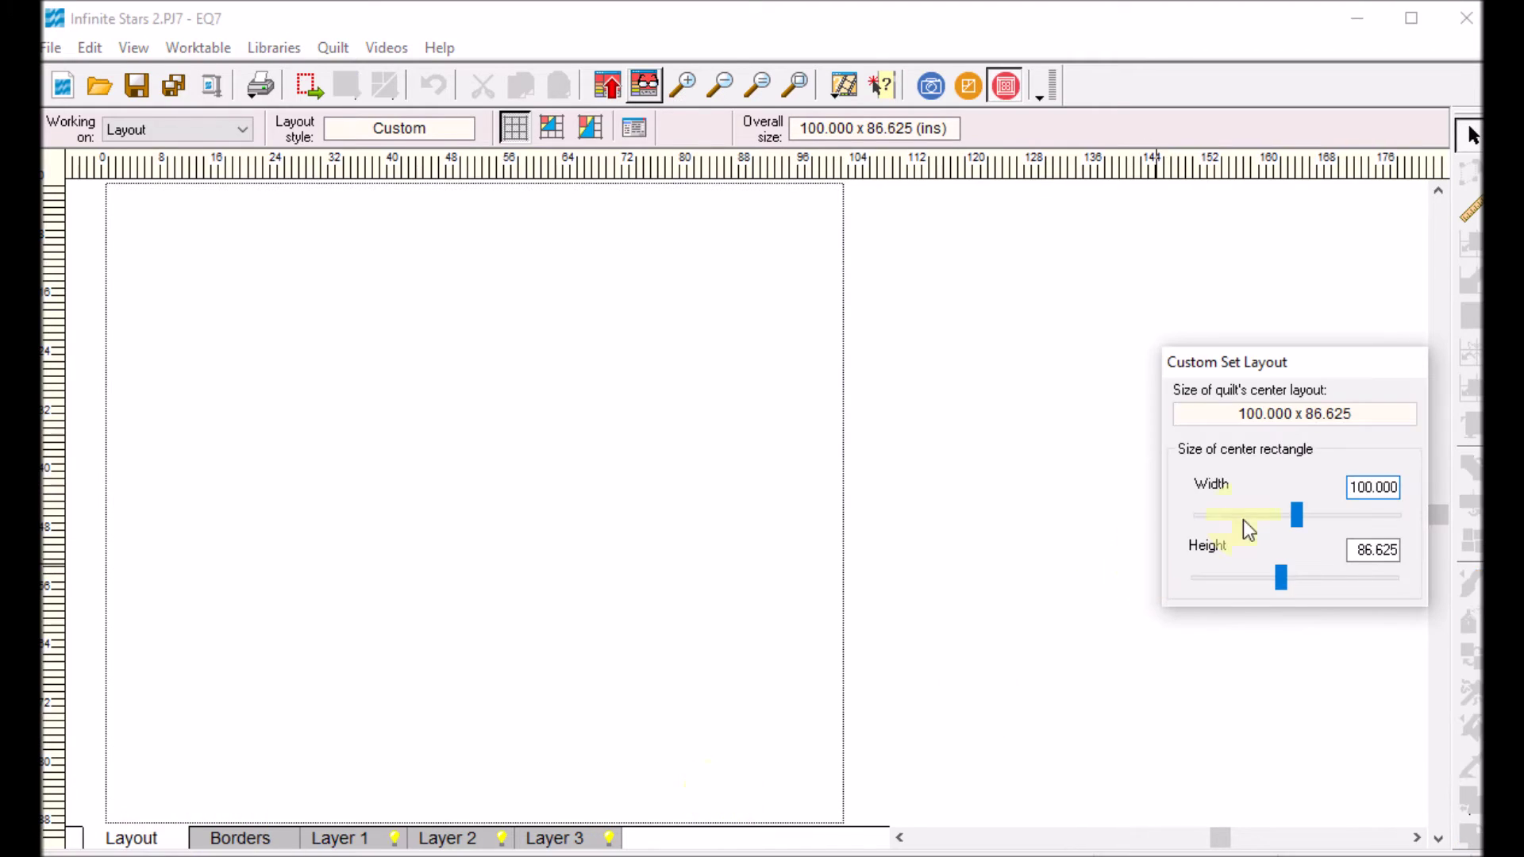
pyautogui.write('32')
pyautogui.press('Return')
pyautogui.write('37')
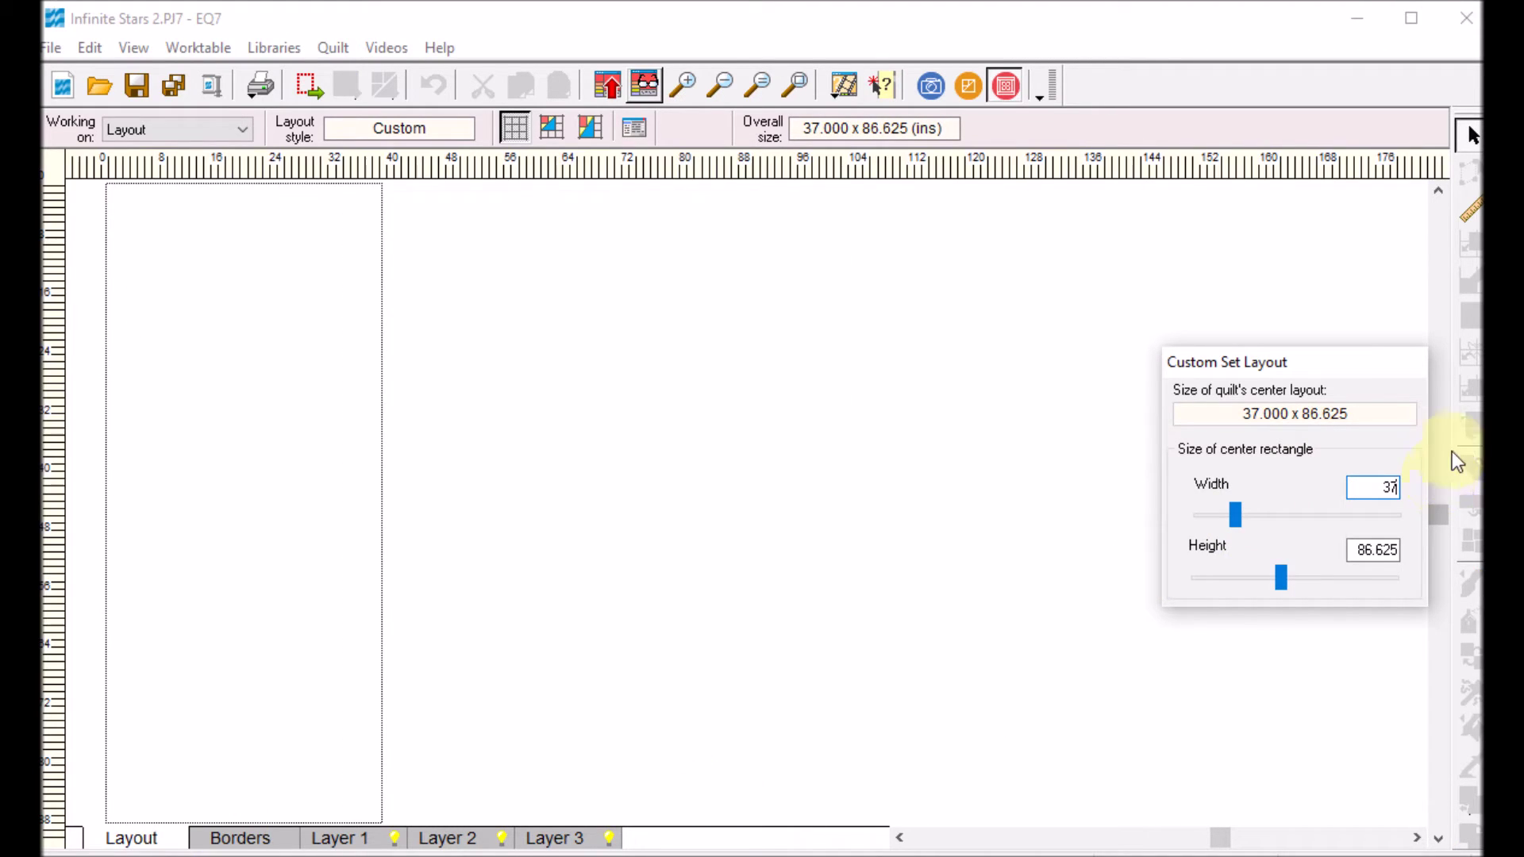
pyautogui.press('Tab')
pyautogui.write('32')
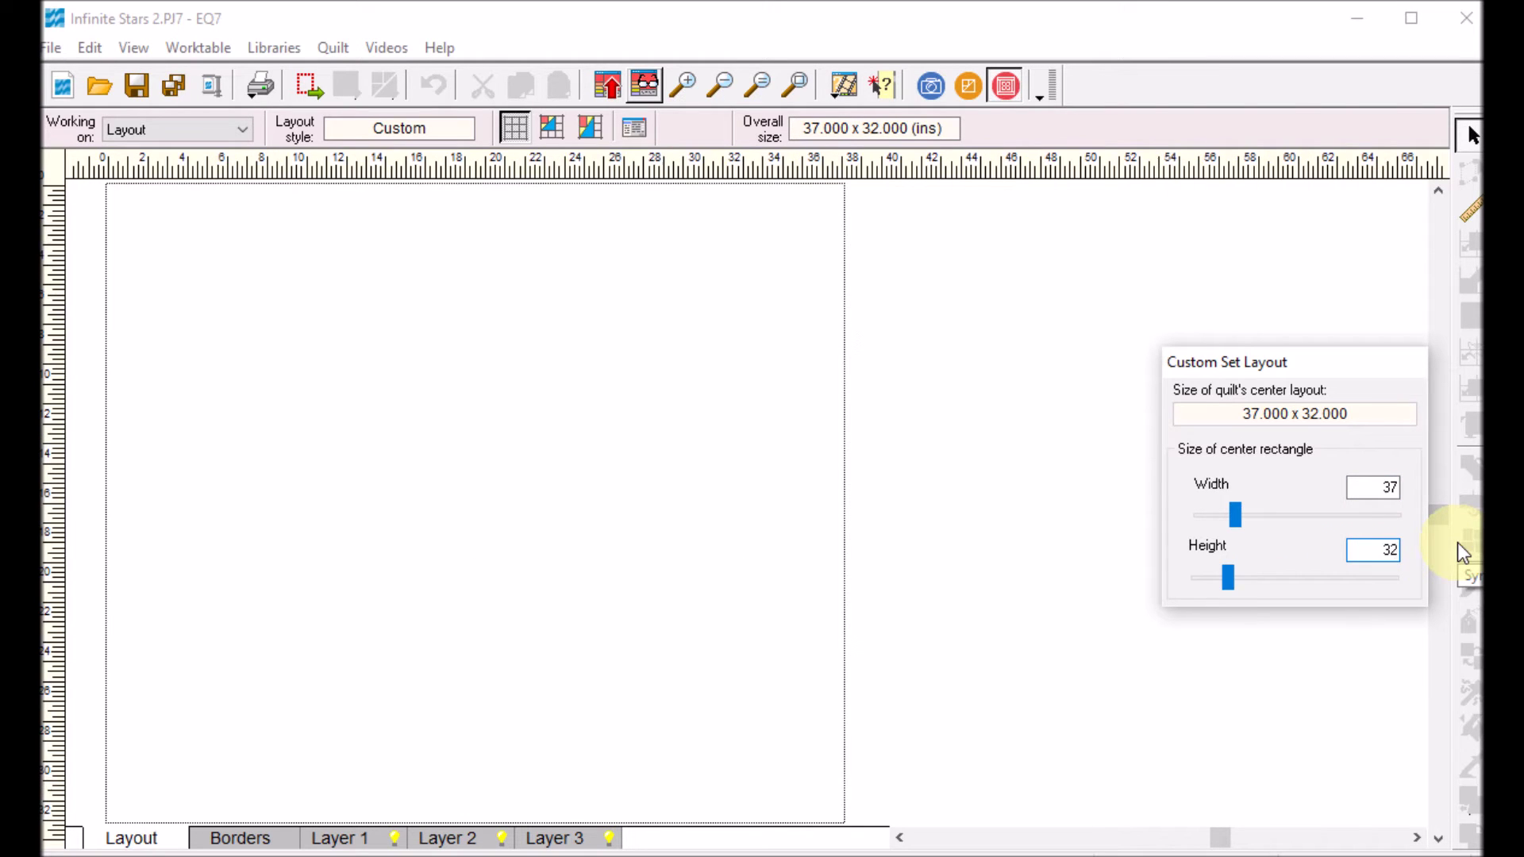
# Review the All Styles layout options in the Quilt Worktable Options, including the one for resizing layer content with the quilt.
pyautogui.click(633, 126)
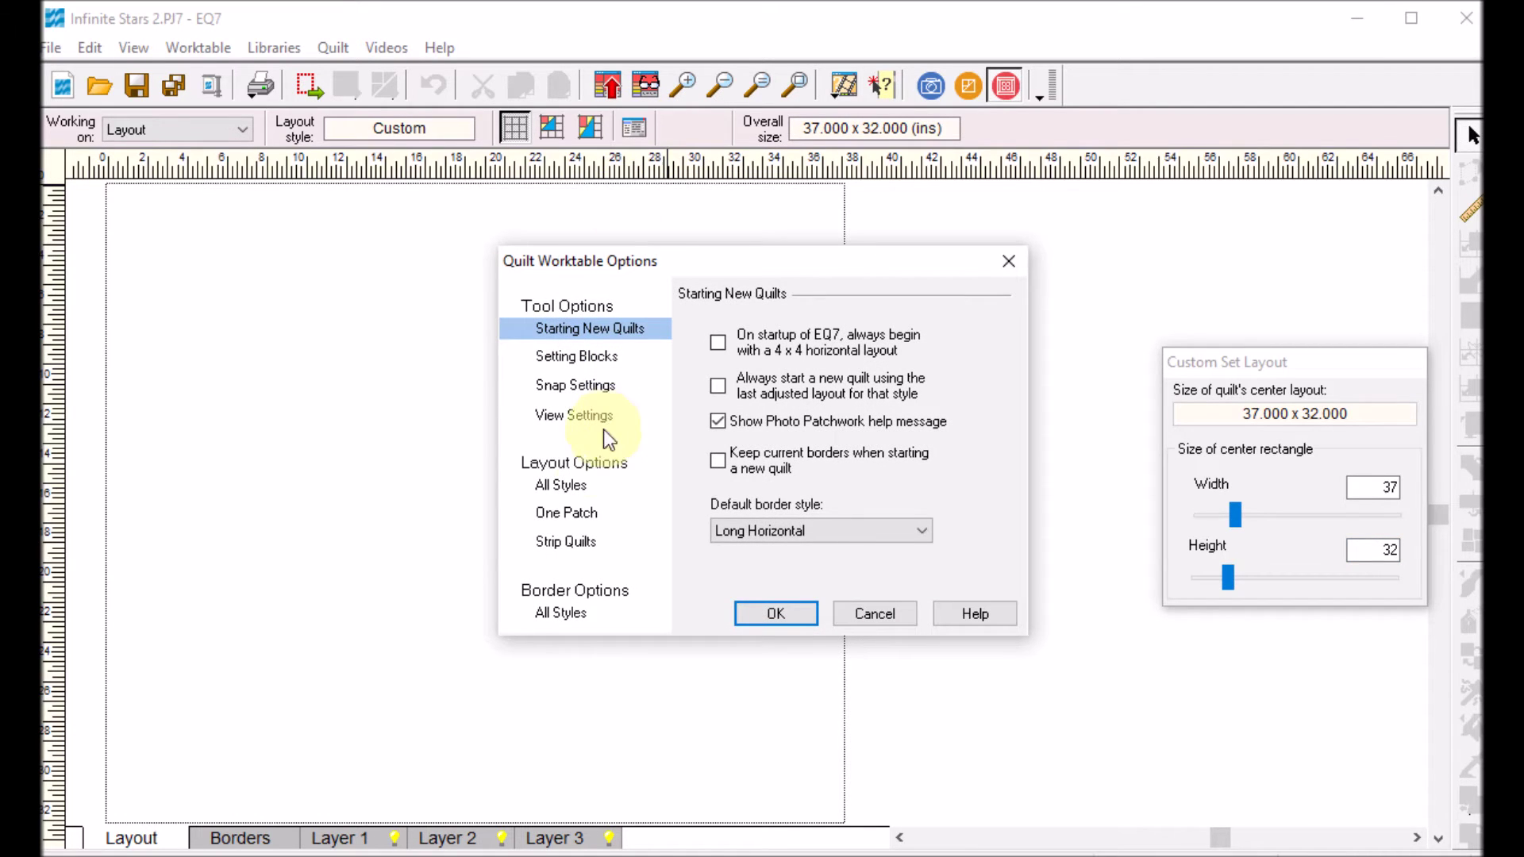
pyautogui.click(571, 488)
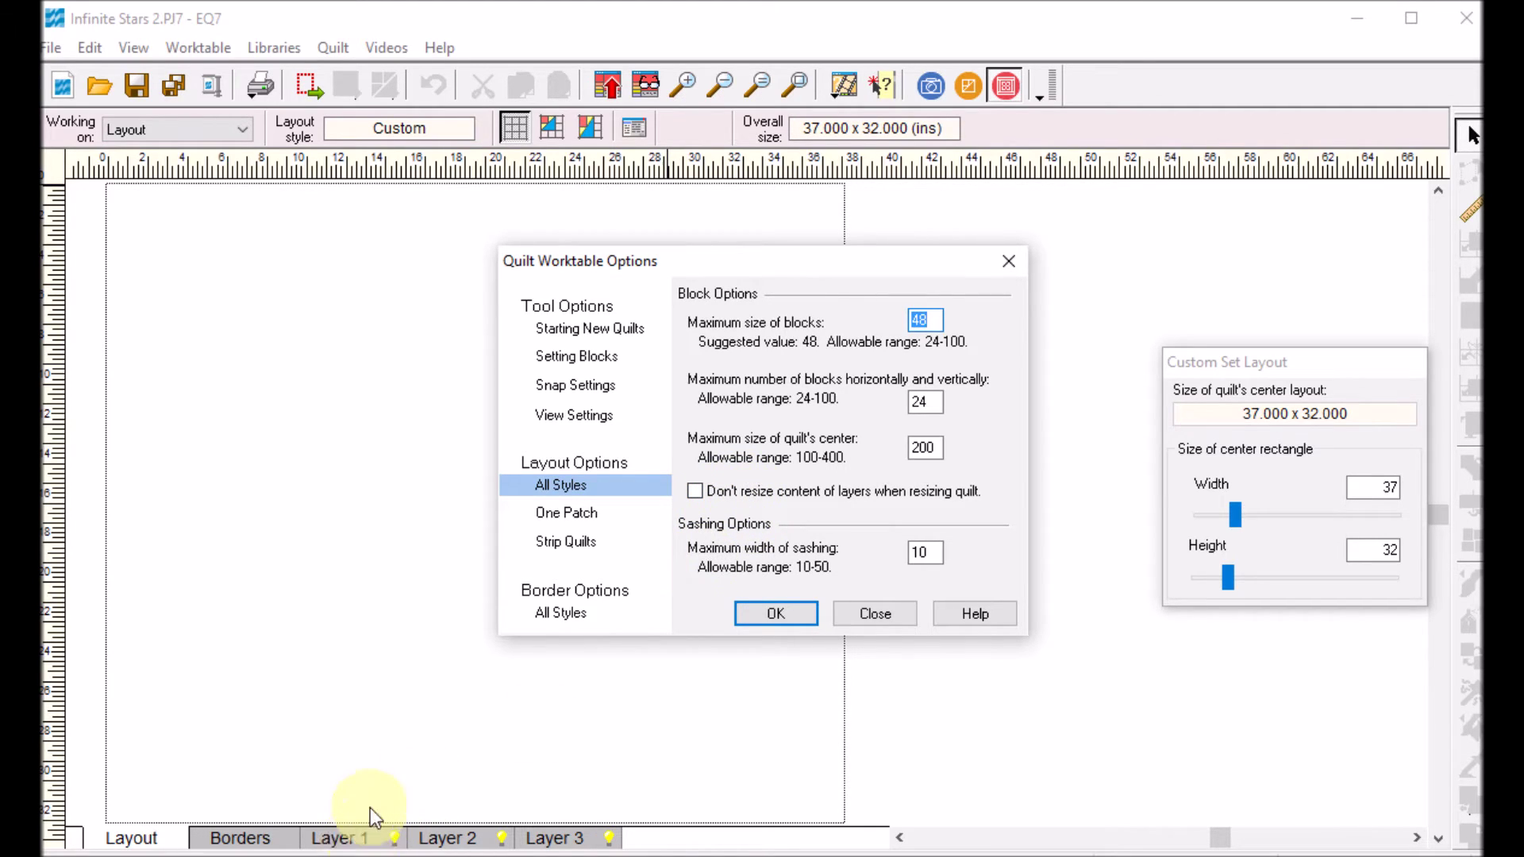
pyautogui.click(354, 843)
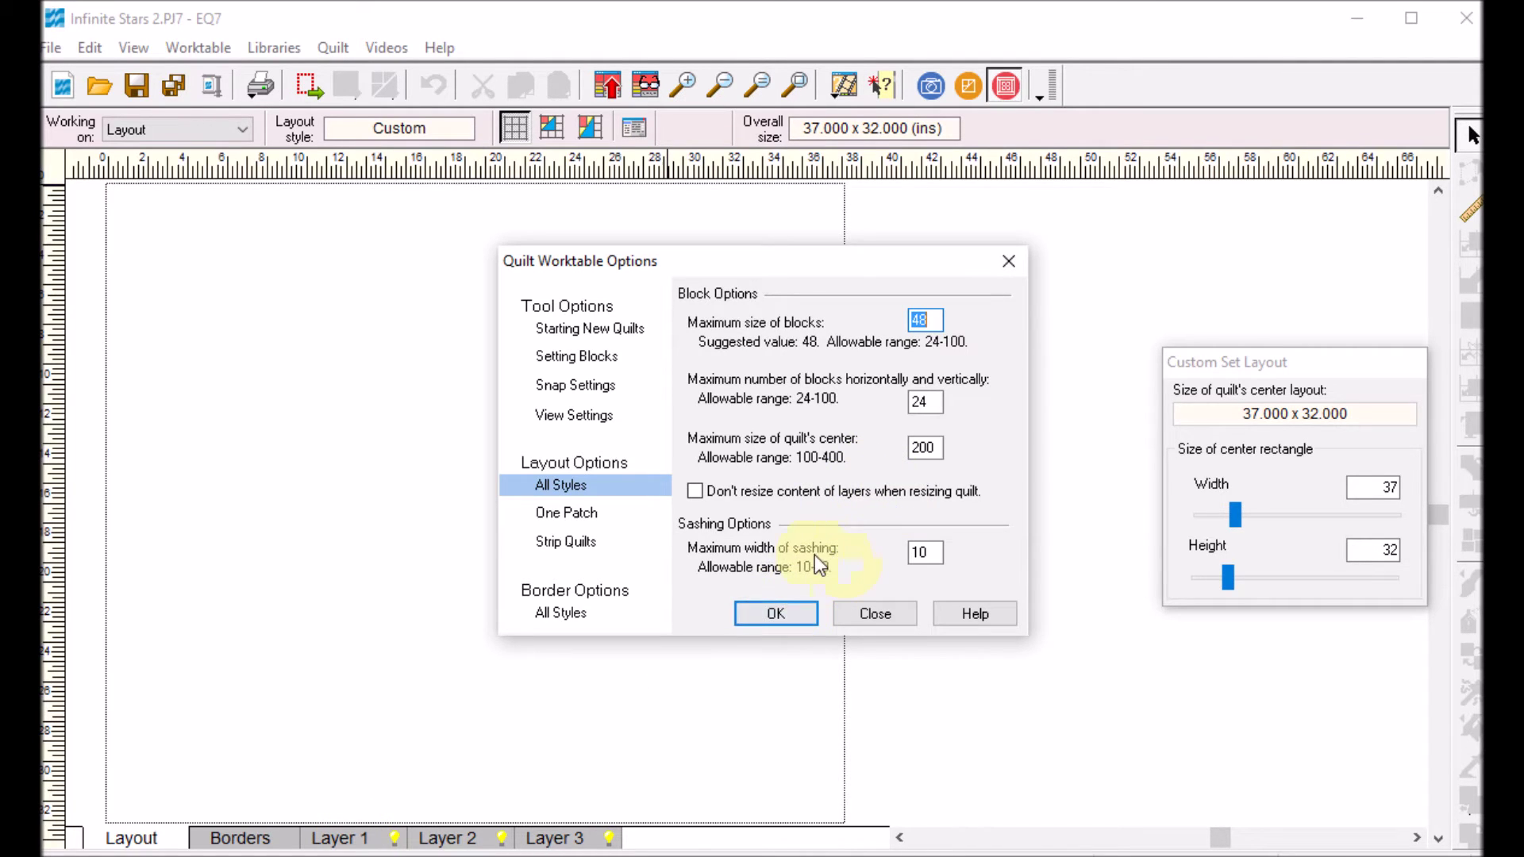
pyautogui.click(774, 613)
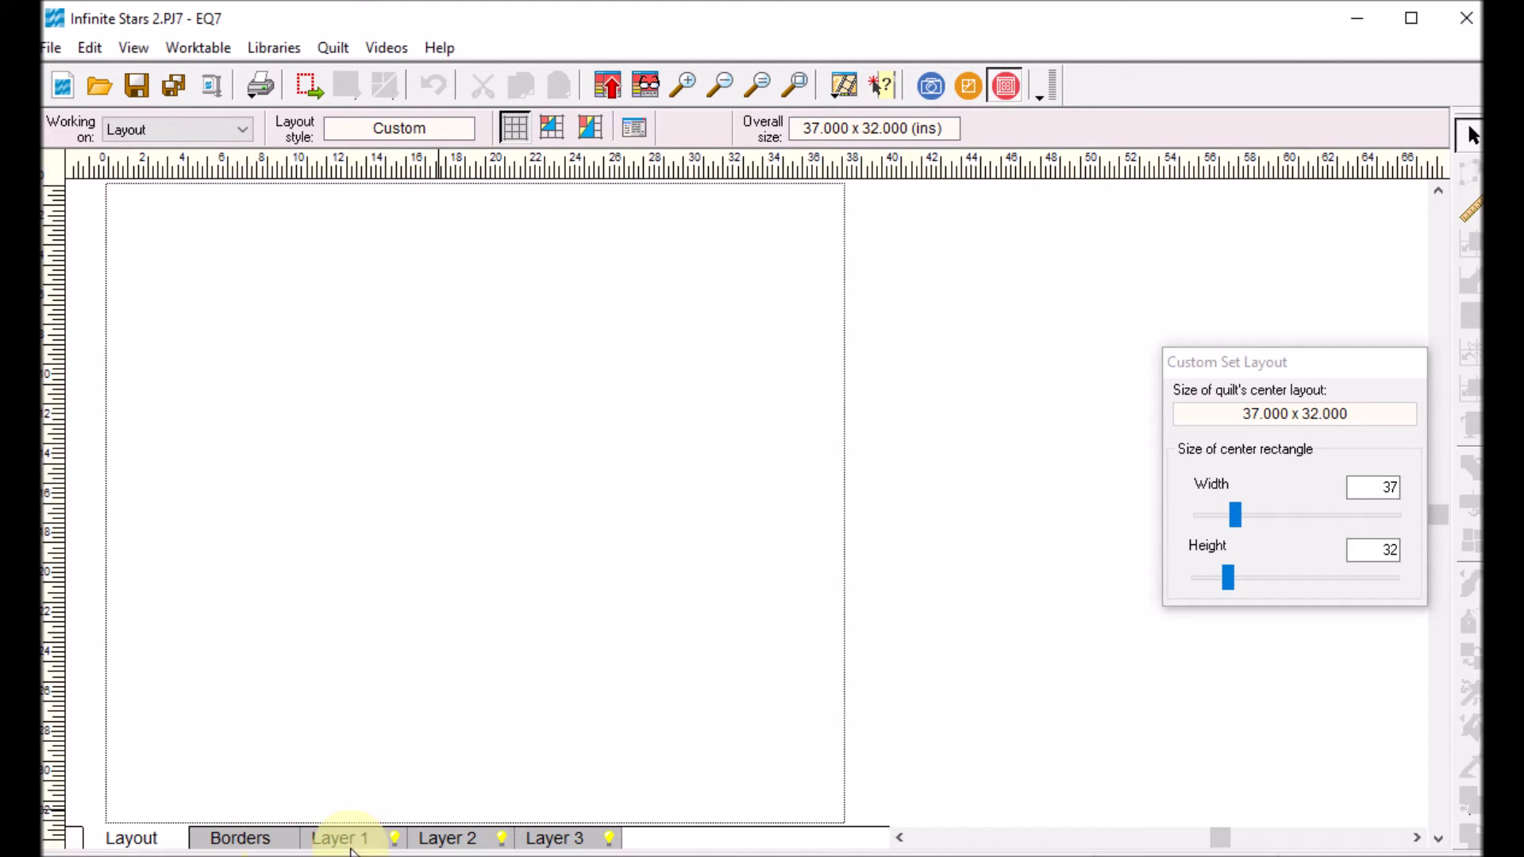
# On Layer 1, set the red and white triangle block into the patches around the quilt's center, filling the central hexagon.
pyautogui.click(353, 840)
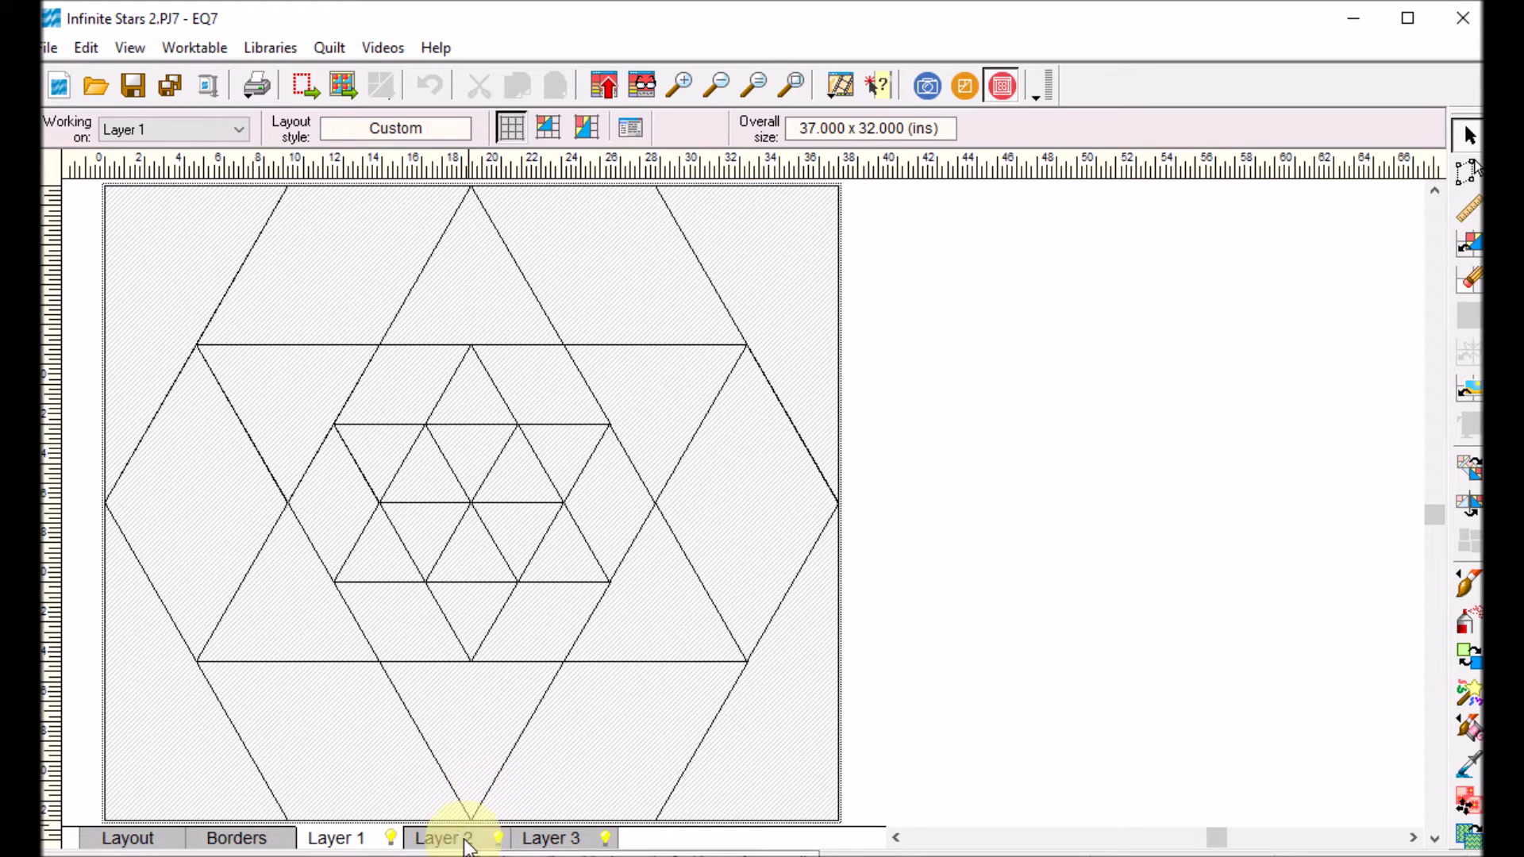
pyautogui.click(1469, 246)
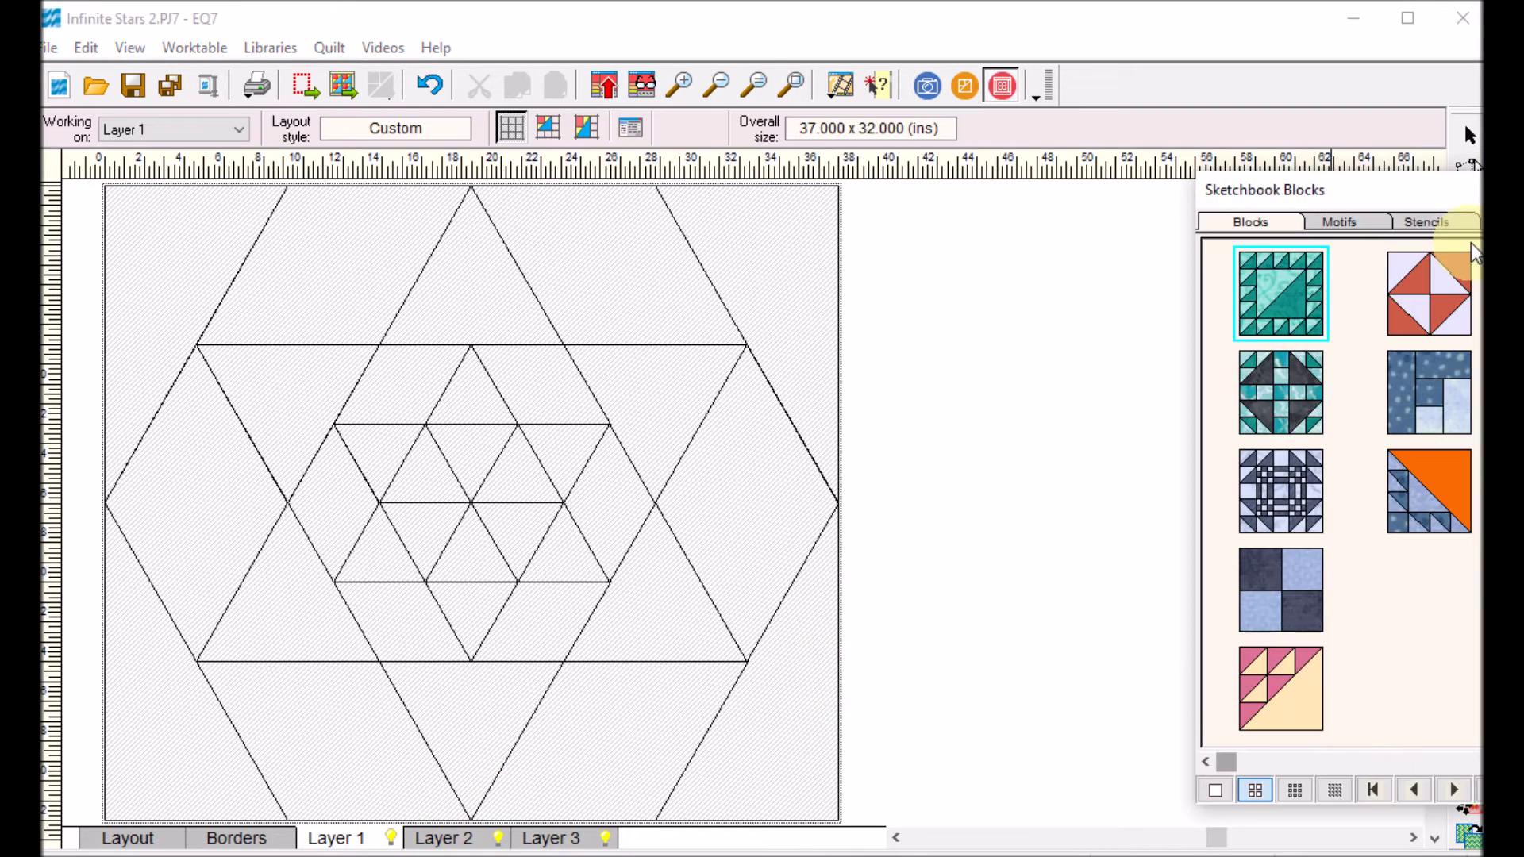
pyautogui.click(1430, 288)
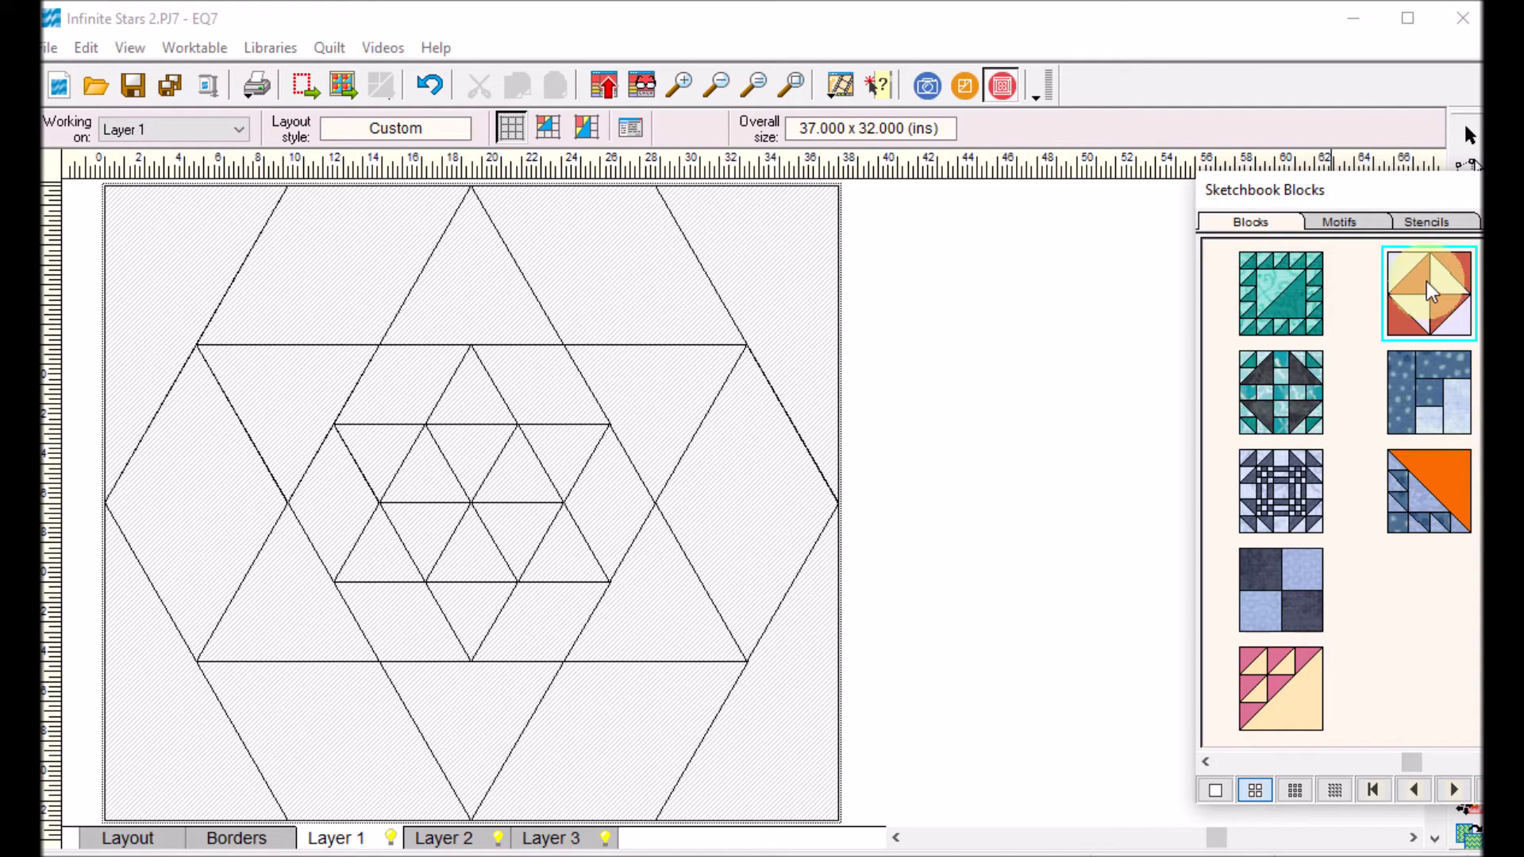
pyautogui.click(500, 442)
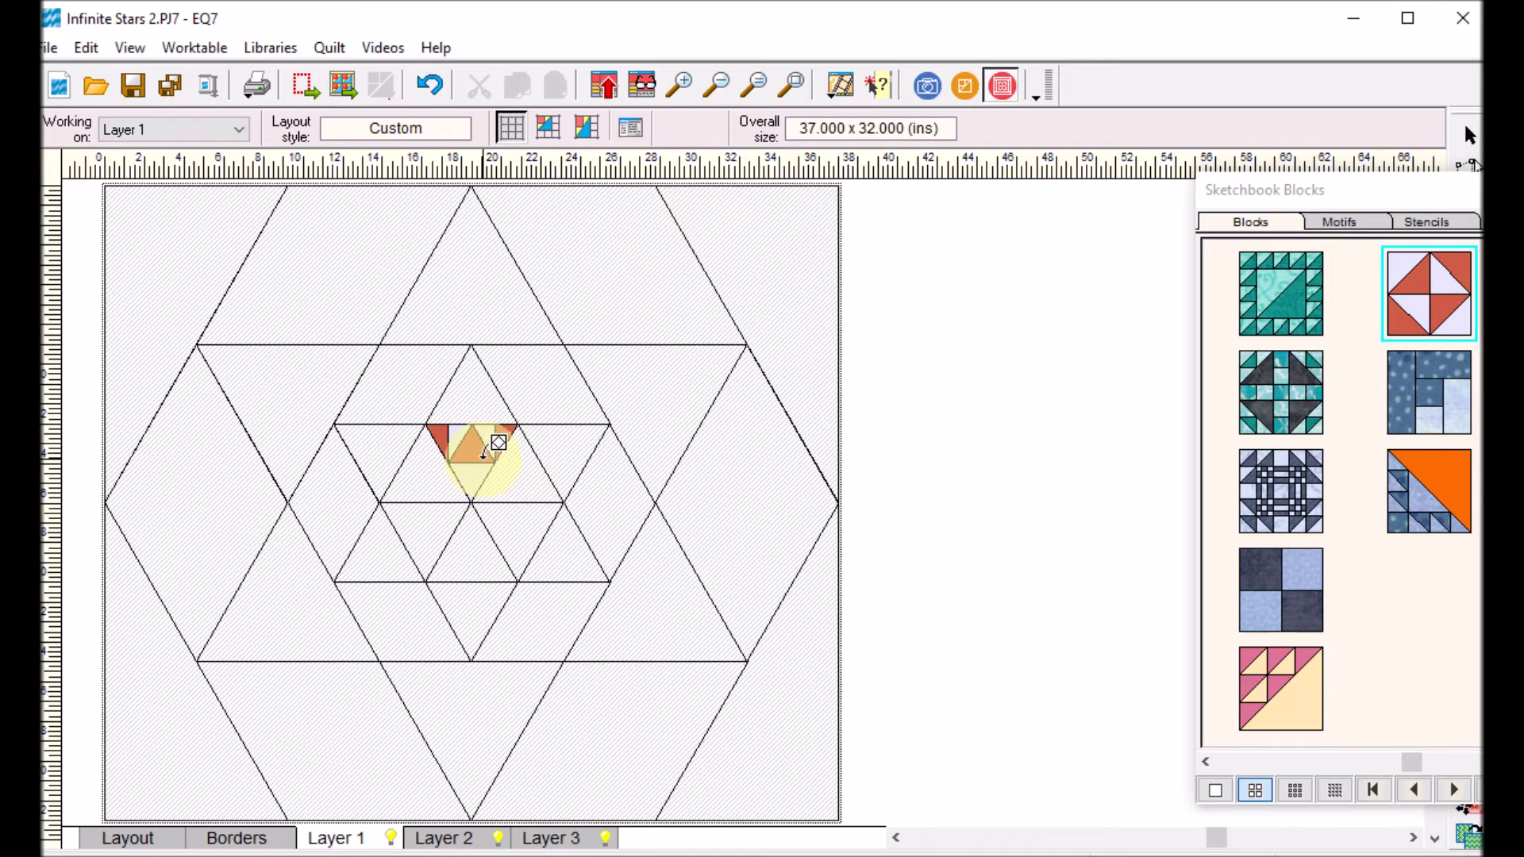
pyautogui.click(518, 472)
pyautogui.click(519, 517)
pyautogui.click(468, 554)
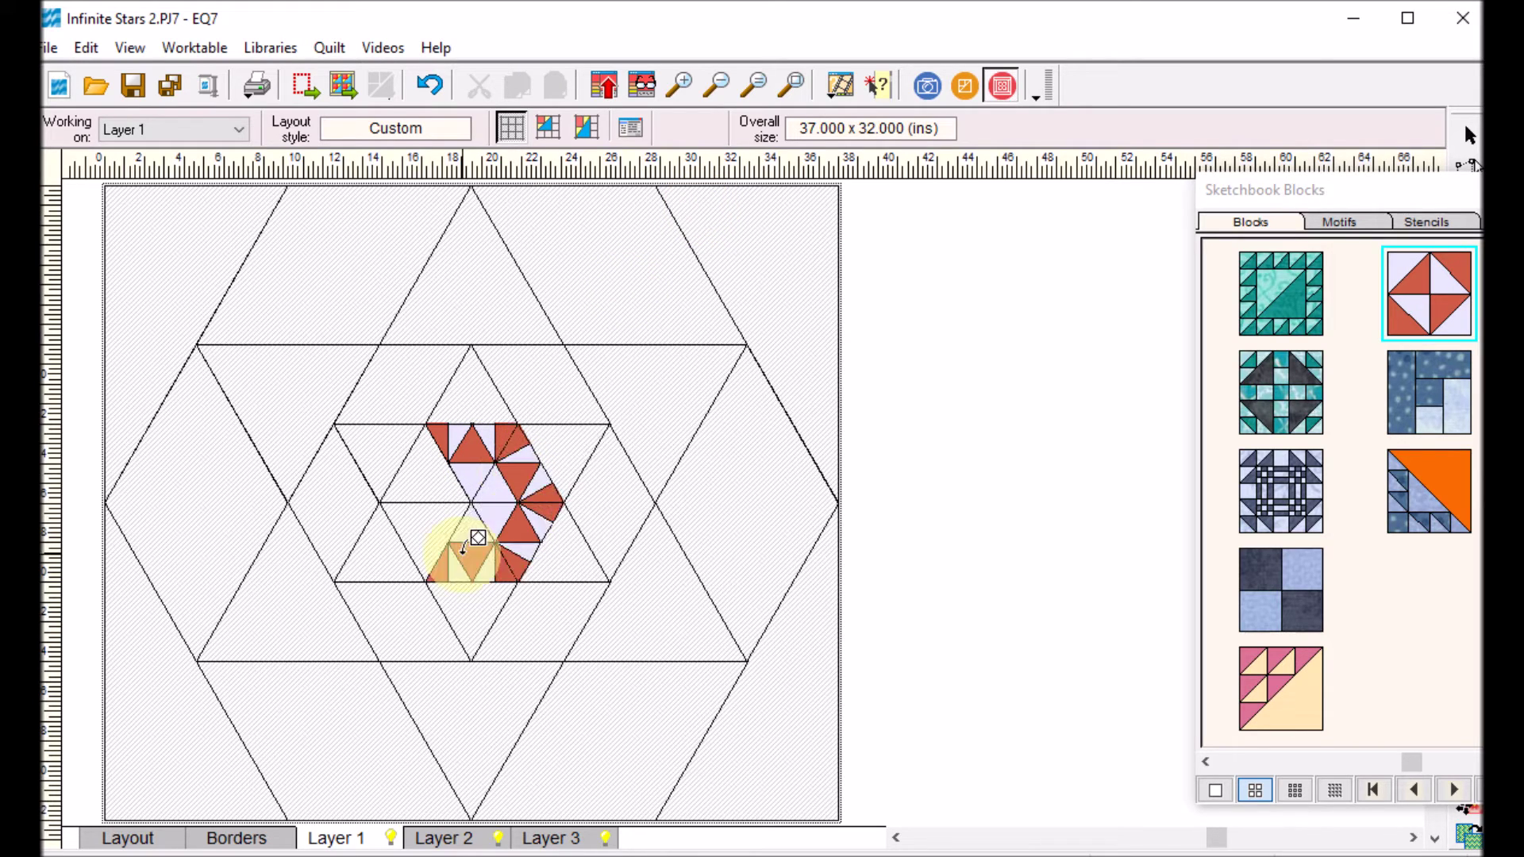
pyautogui.click(423, 525)
pyautogui.click(426, 476)
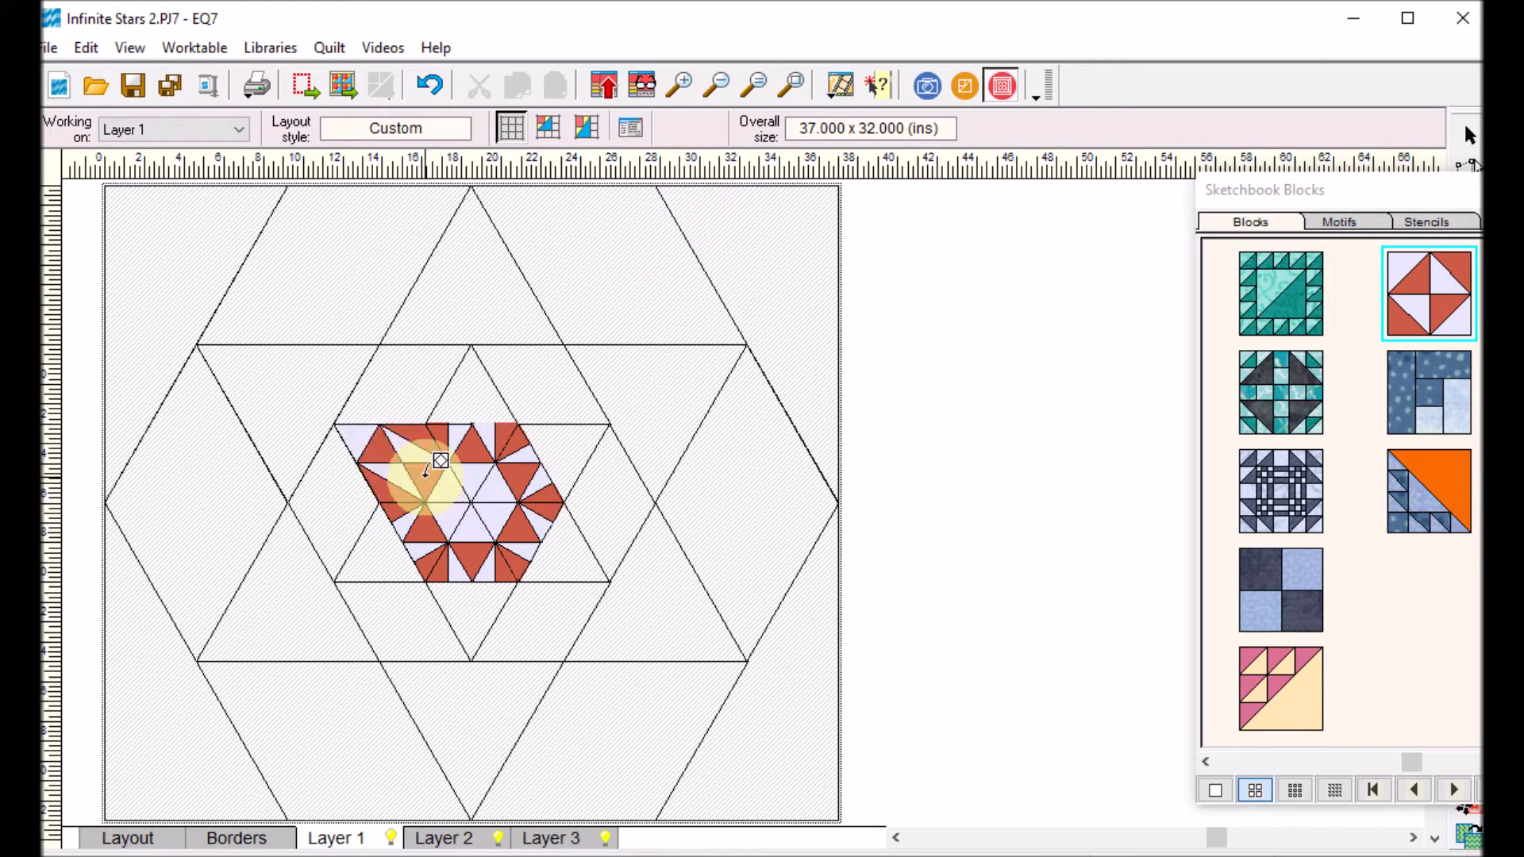
pyautogui.click(506, 500)
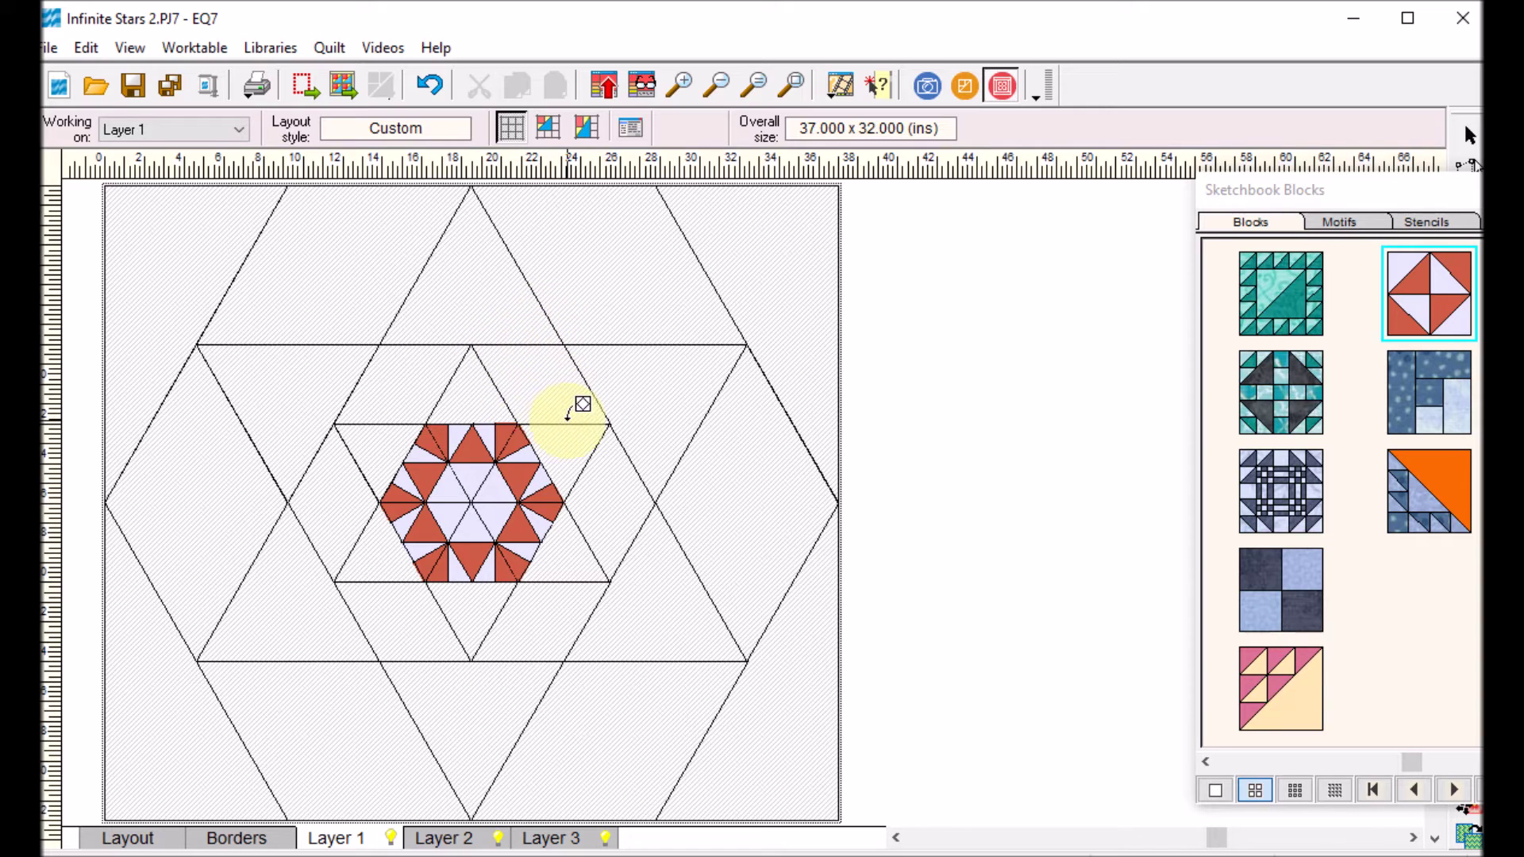
# Set the red and white triangle block into the six patches ringing the central hexagon, between the small white triangles.
pyautogui.click(536, 376)
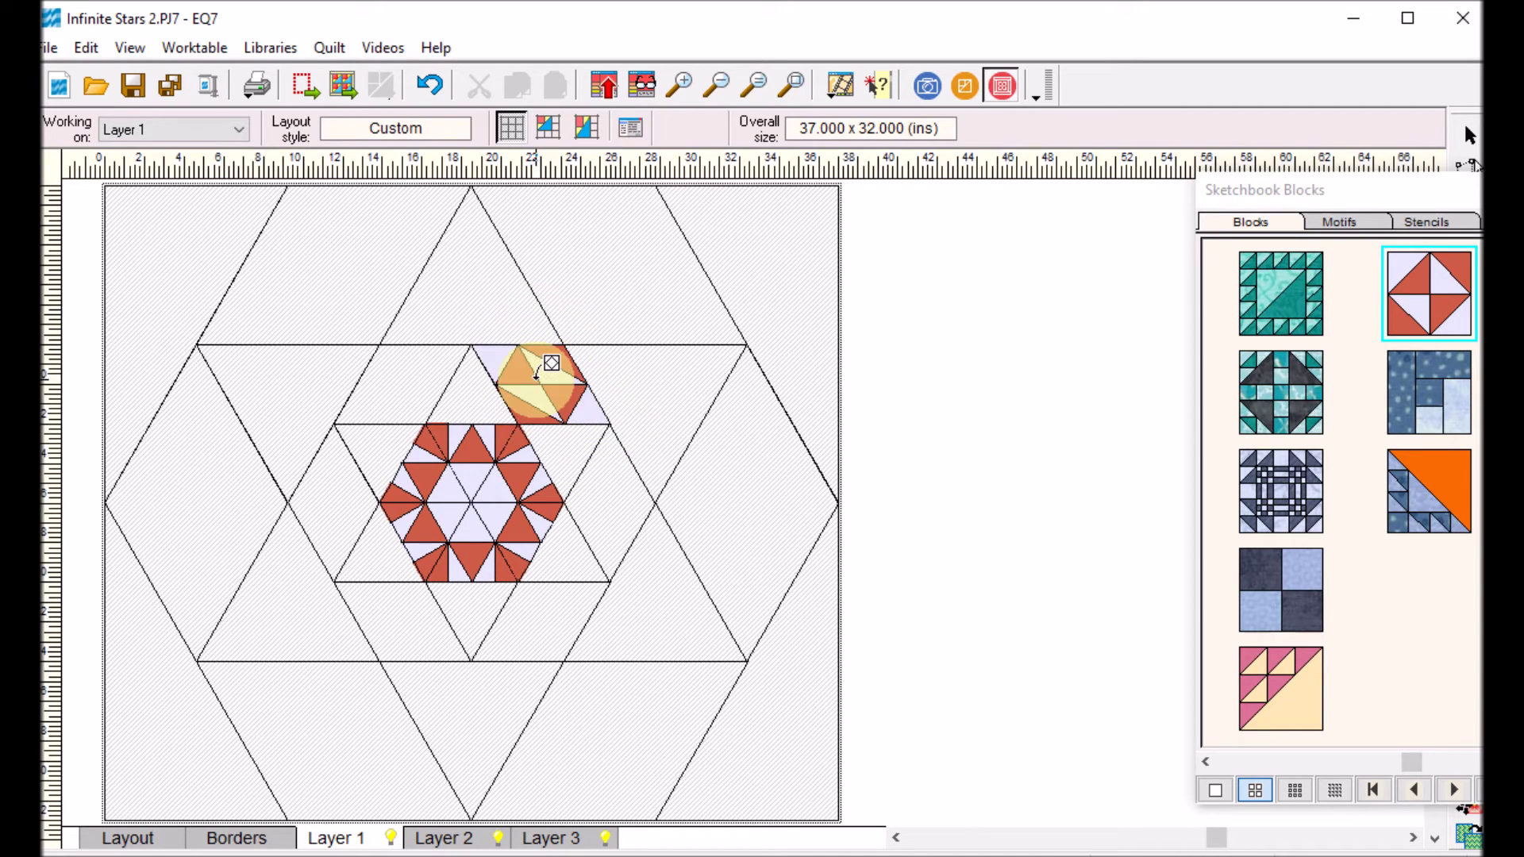
pyautogui.click(611, 481)
pyautogui.click(539, 615)
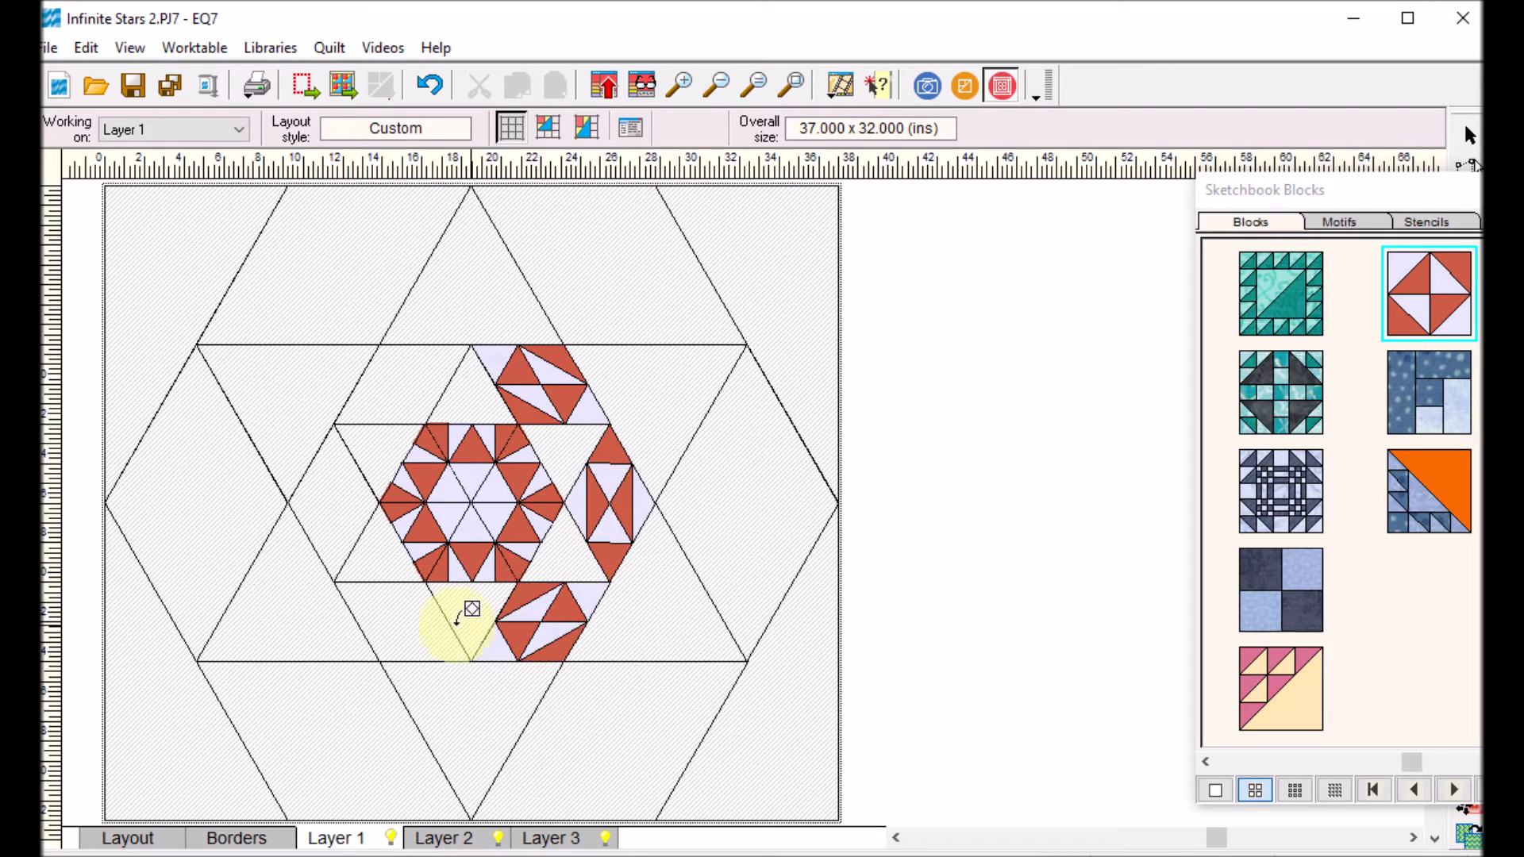
pyautogui.click(400, 610)
pyautogui.click(332, 475)
pyautogui.click(385, 397)
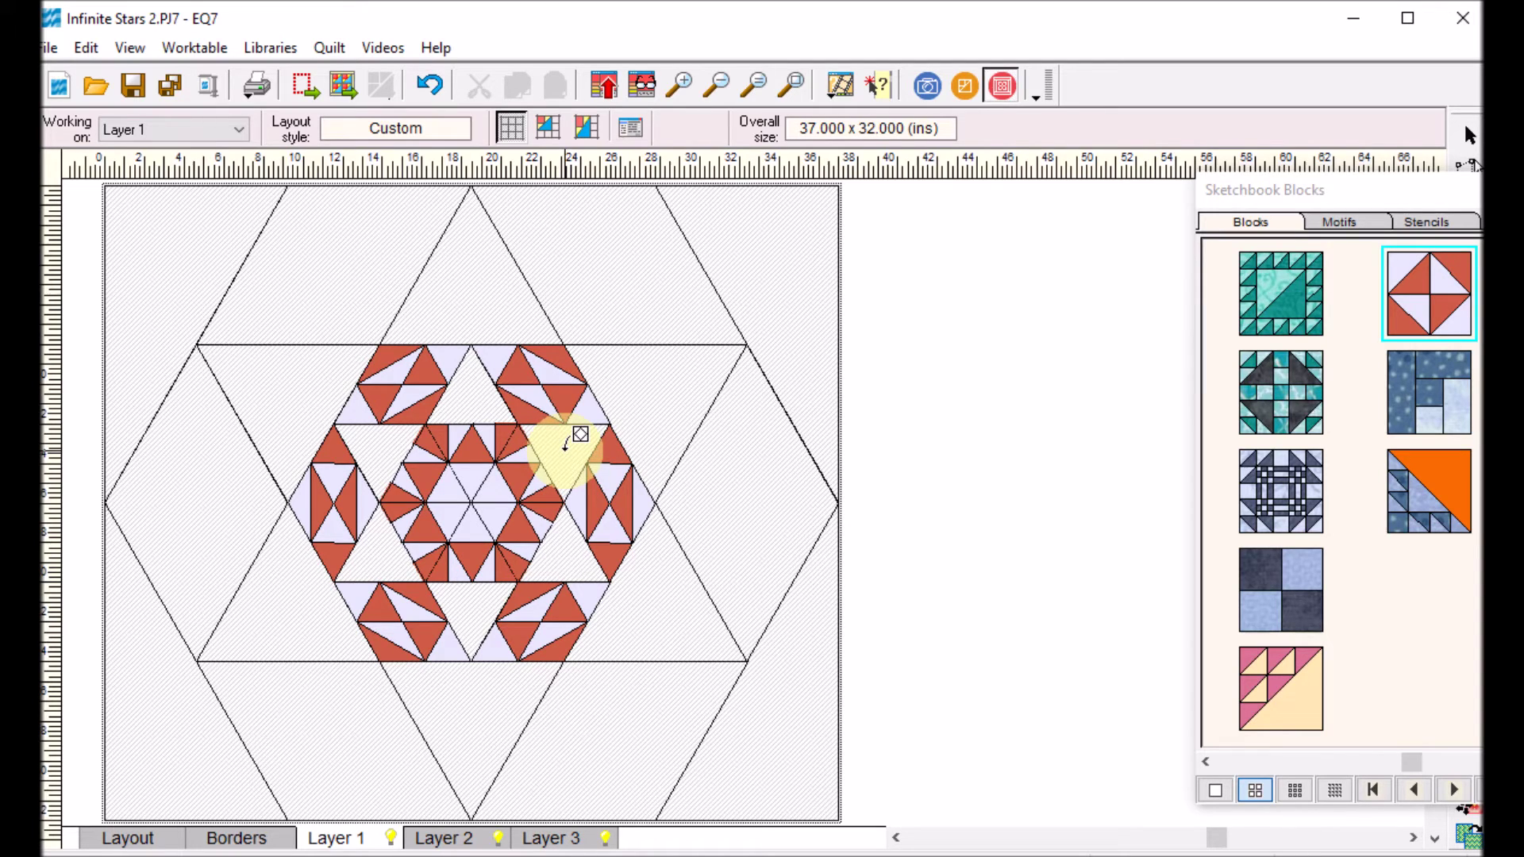
# Set the blue log-cabin-style block into the six large triangular points of the outer star.
pyautogui.click(1436, 398)
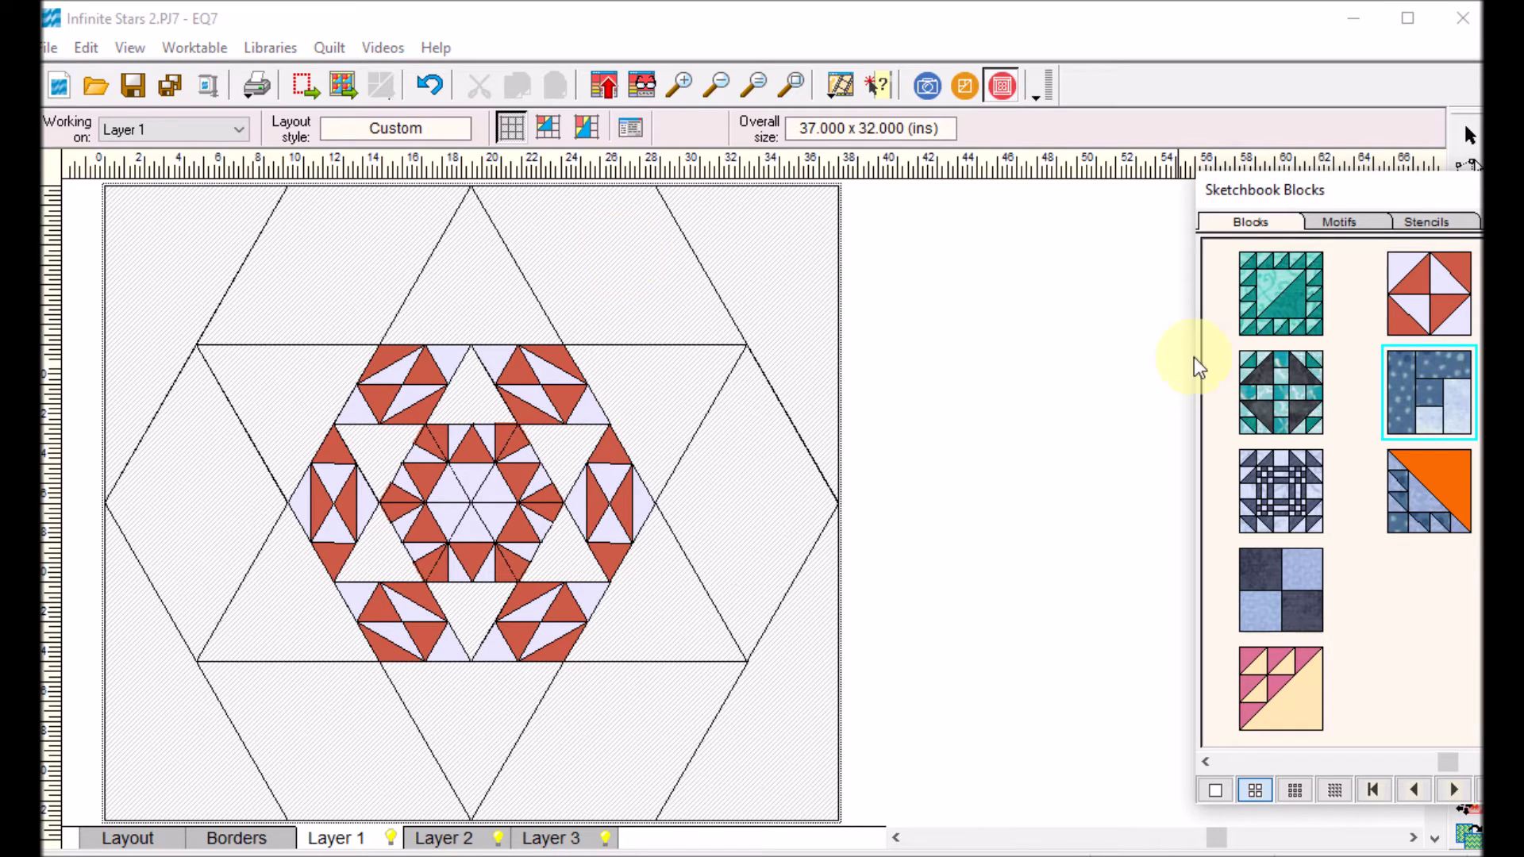
pyautogui.click(469, 265)
pyautogui.click(667, 385)
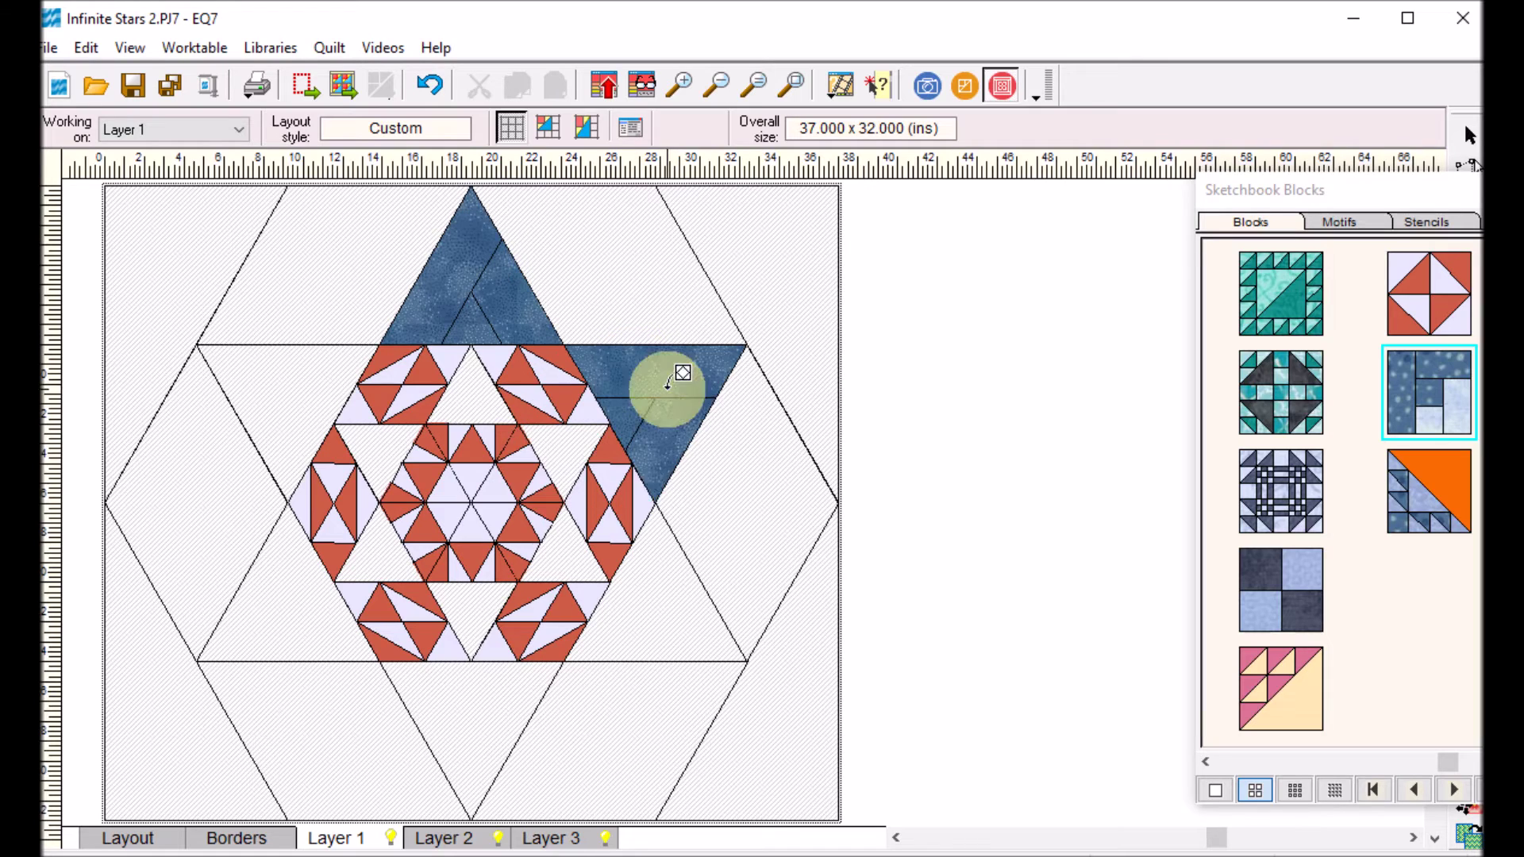
pyautogui.click(668, 607)
pyautogui.click(460, 682)
pyautogui.click(311, 605)
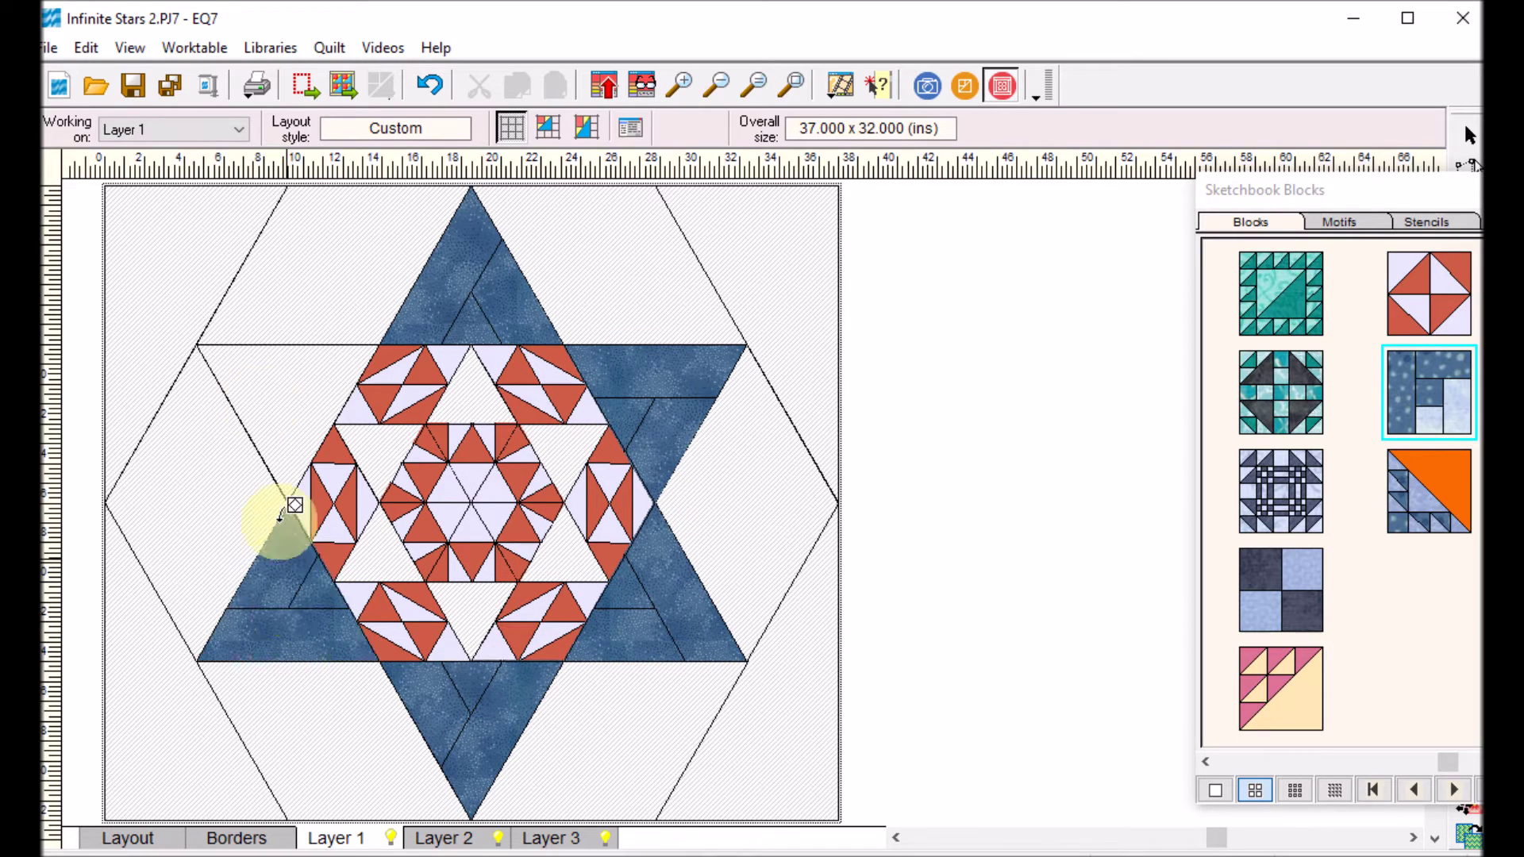
pyautogui.click(279, 405)
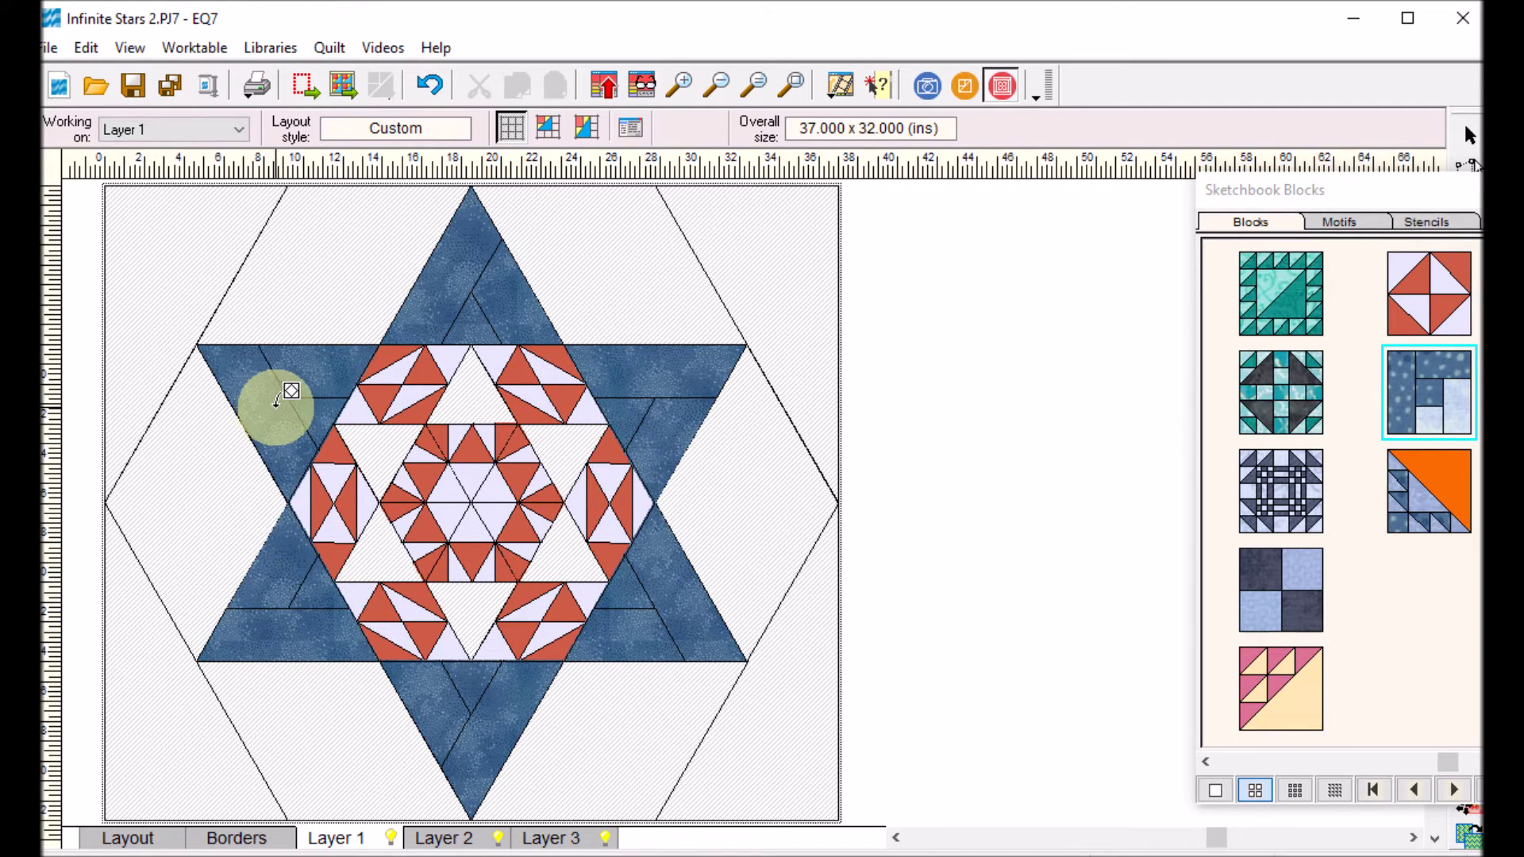
# Rotate the six blue star-point blocks so their dark patches face the center and the light patches form the tips.
pyautogui.click(1420, 186)
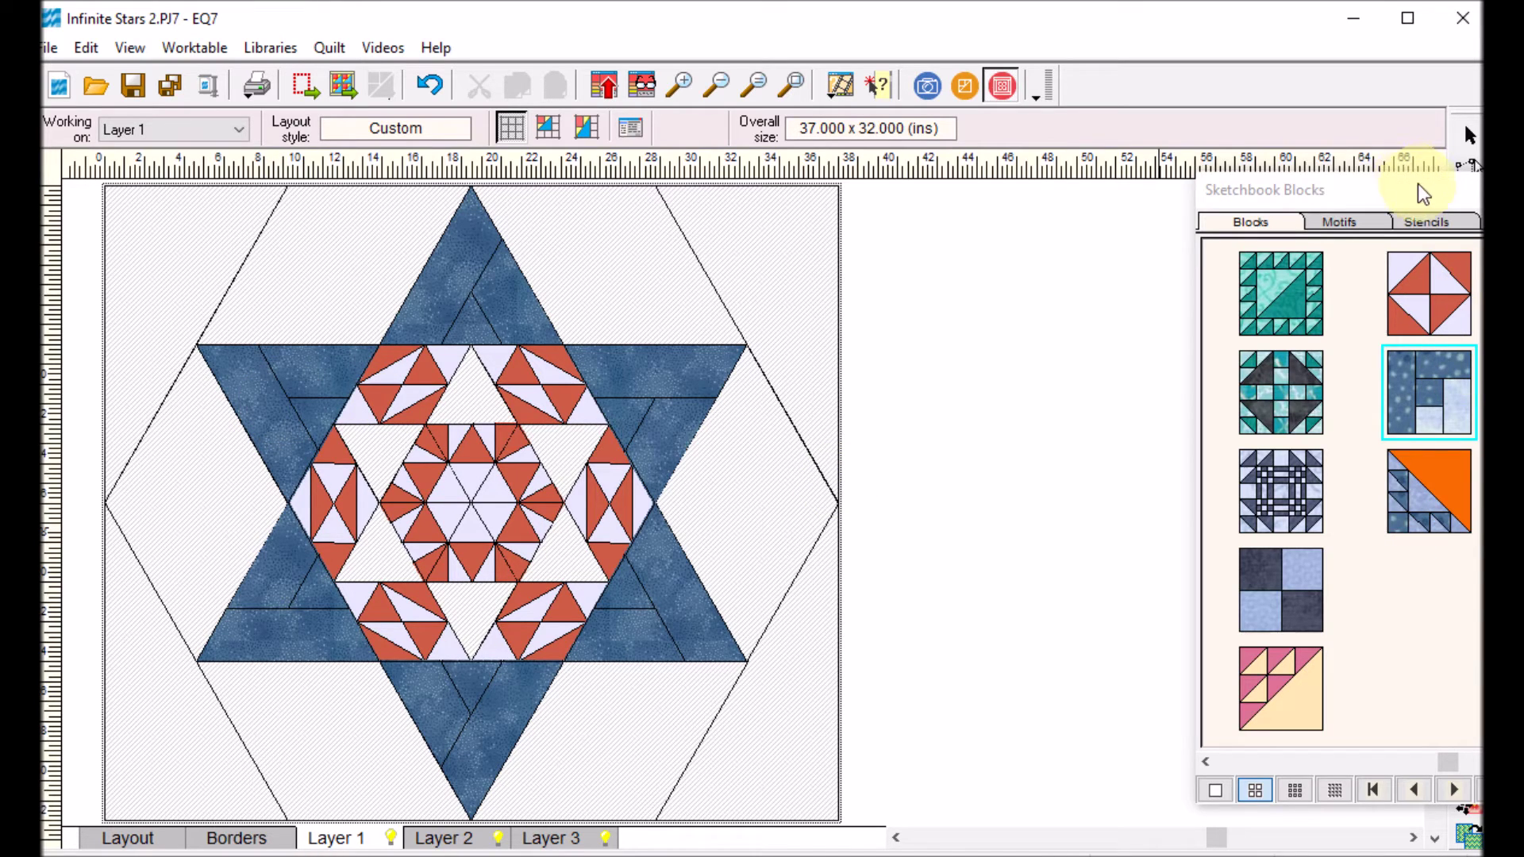
pyautogui.moveTo(1417, 183); pyautogui.dragTo(1272, 169)
pyautogui.click(1469, 470)
pyautogui.click(469, 295)
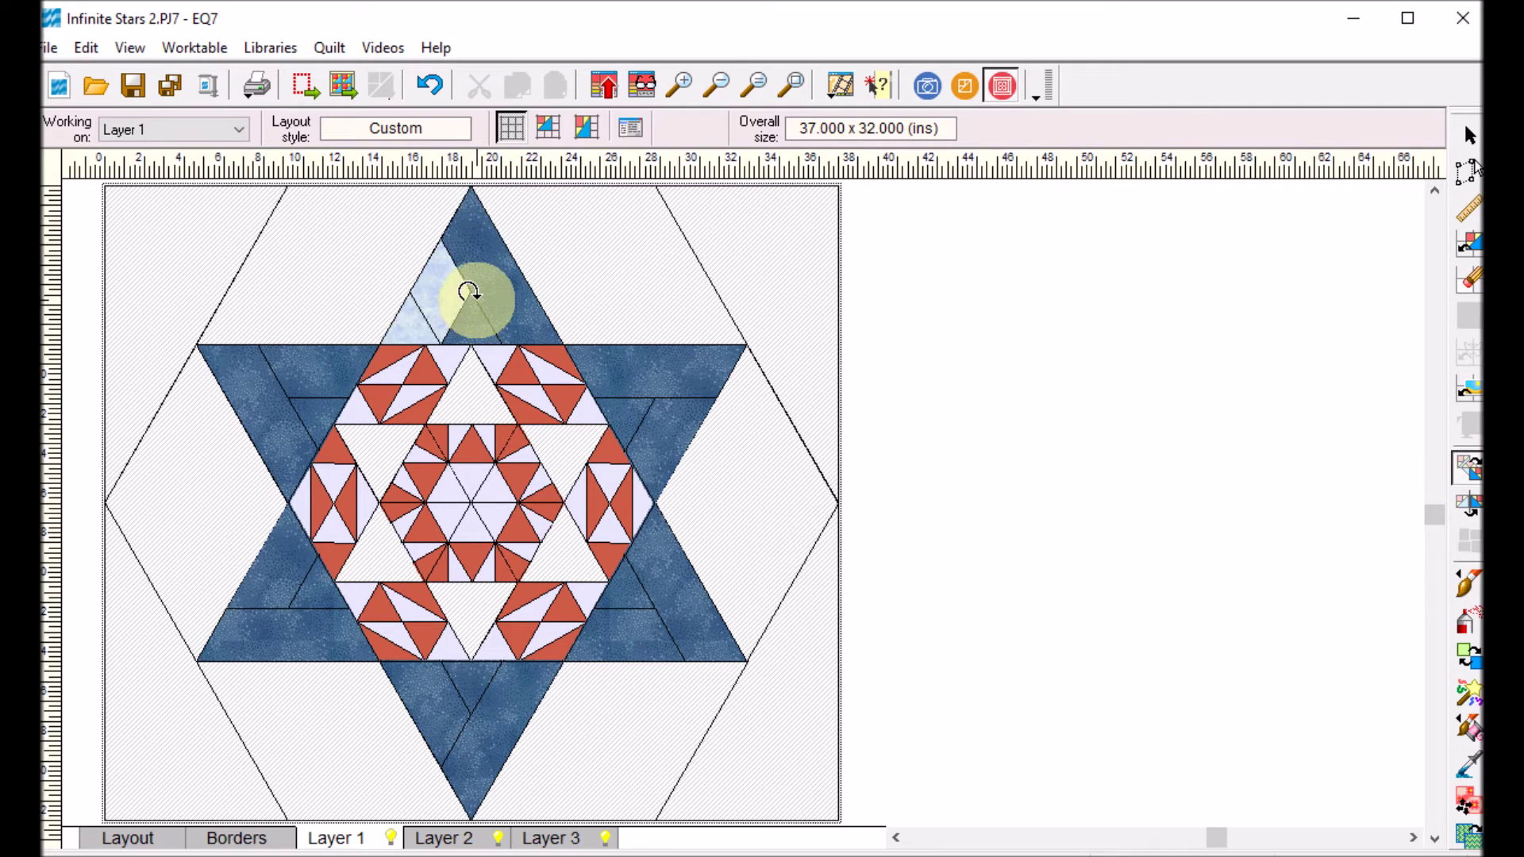
pyautogui.click(646, 381)
pyautogui.click(578, 639)
pyautogui.click(471, 714)
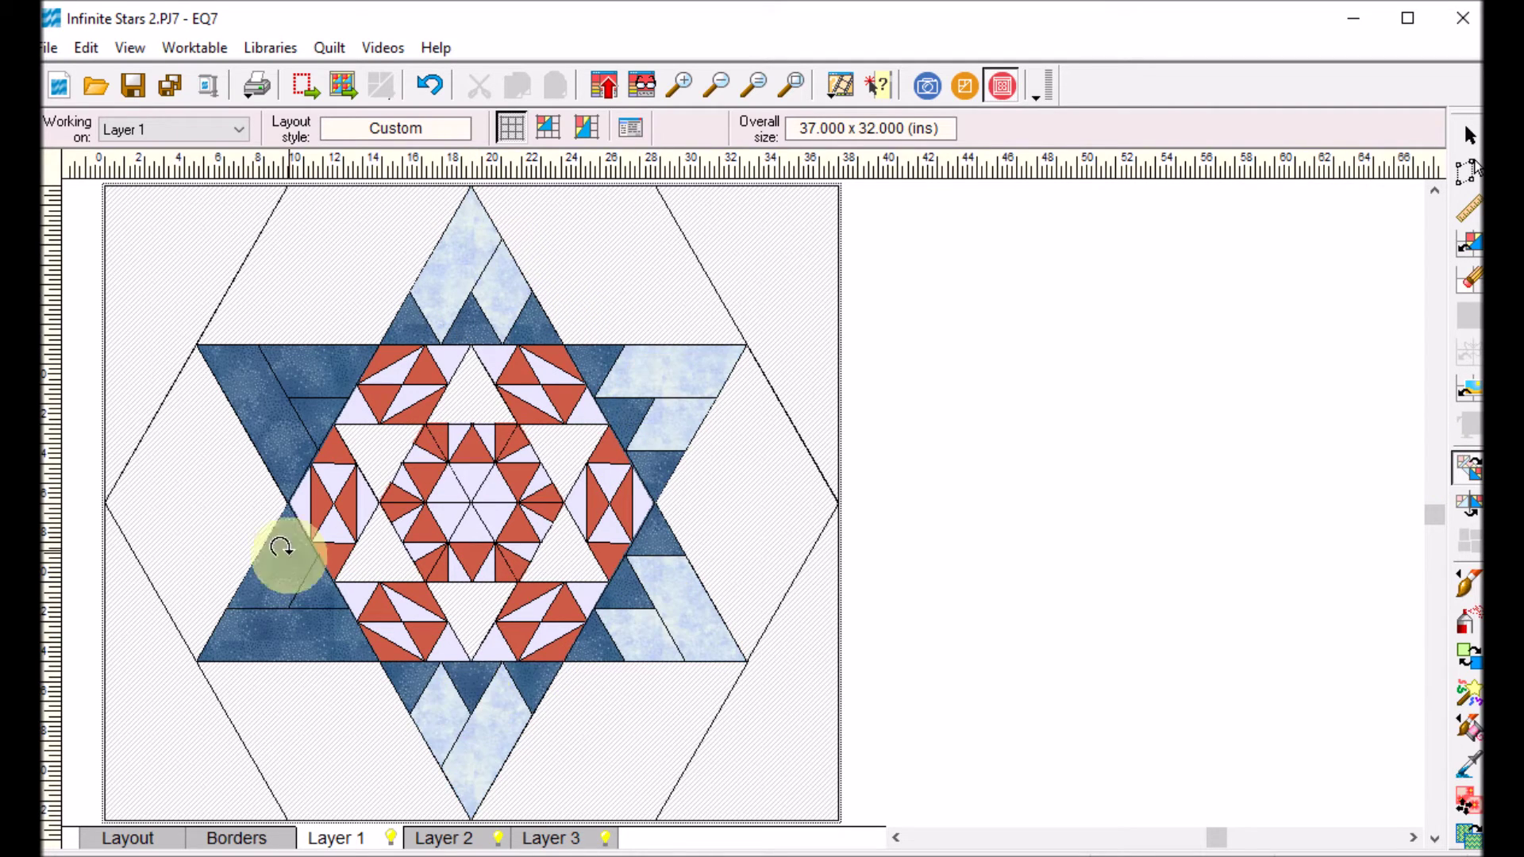
pyautogui.click(281, 547)
pyautogui.click(299, 381)
pyautogui.click(344, 379)
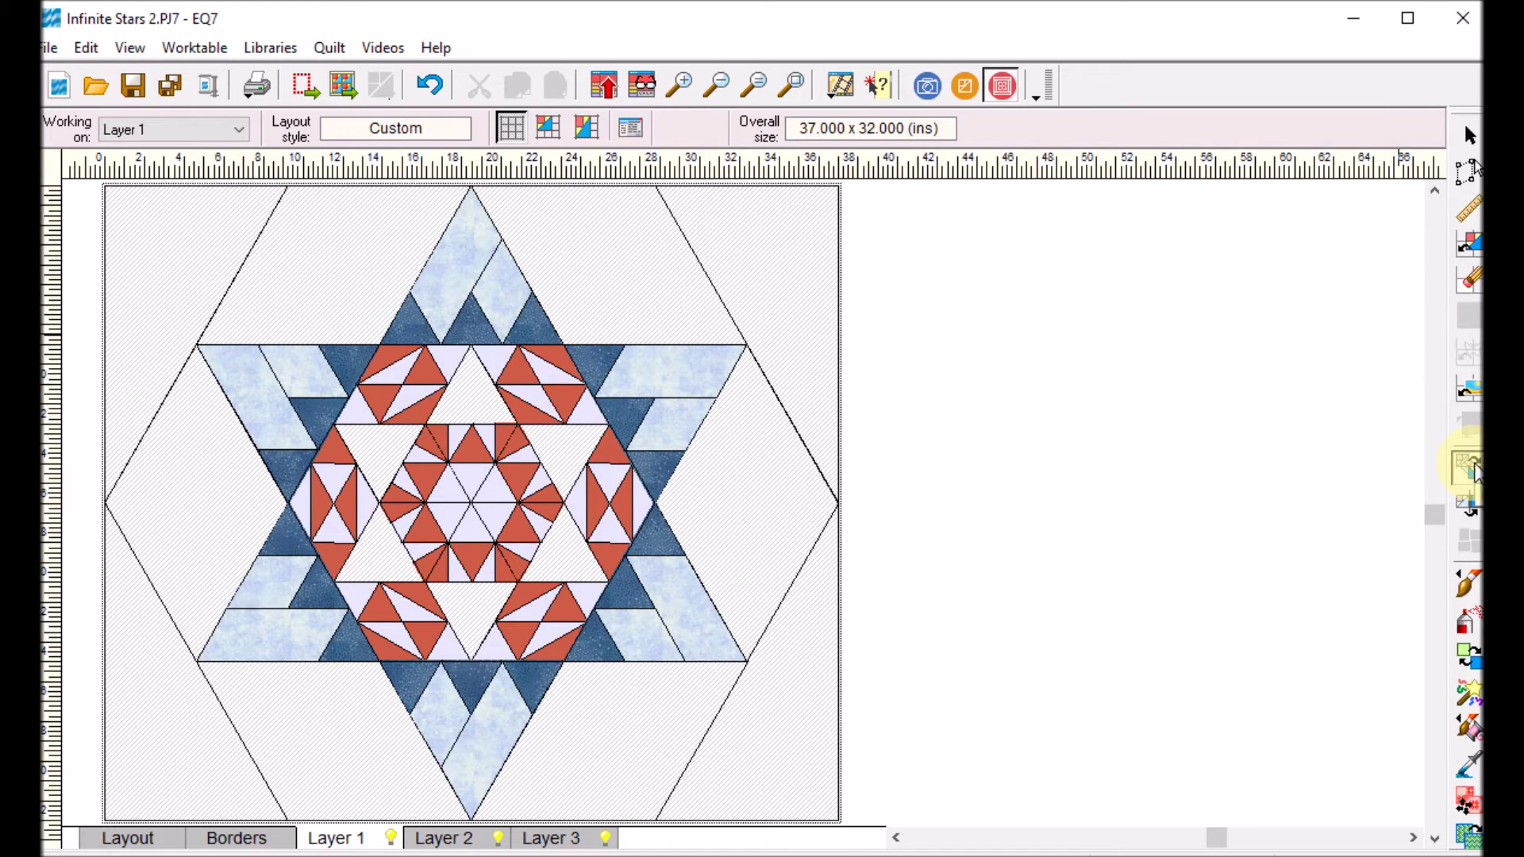
# Set the pink and cream triangle block into the six patches between the outer star's points.
pyautogui.click(1470, 246)
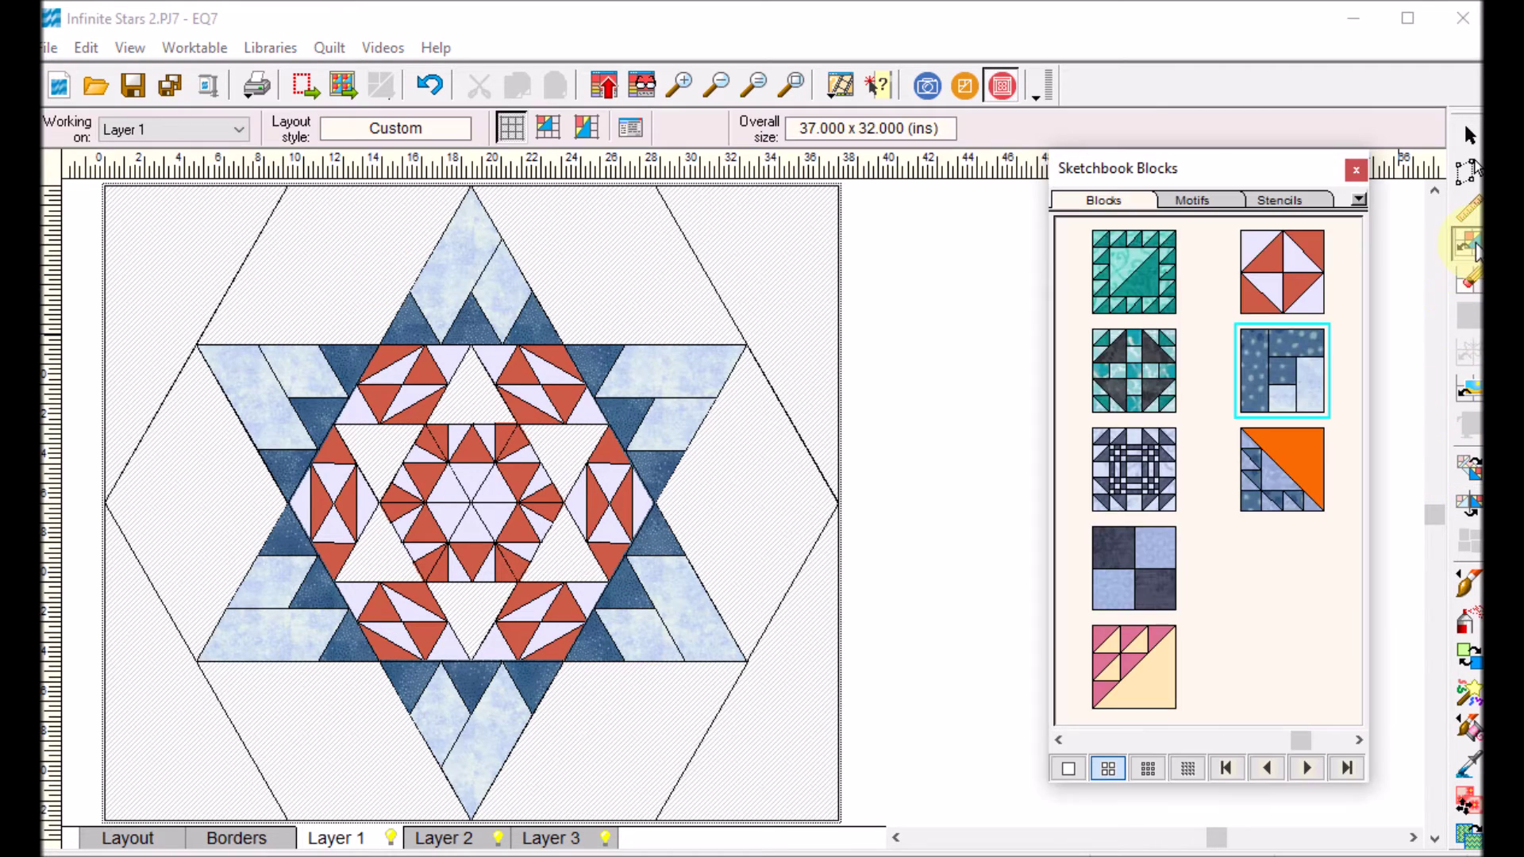
pyautogui.click(1139, 667)
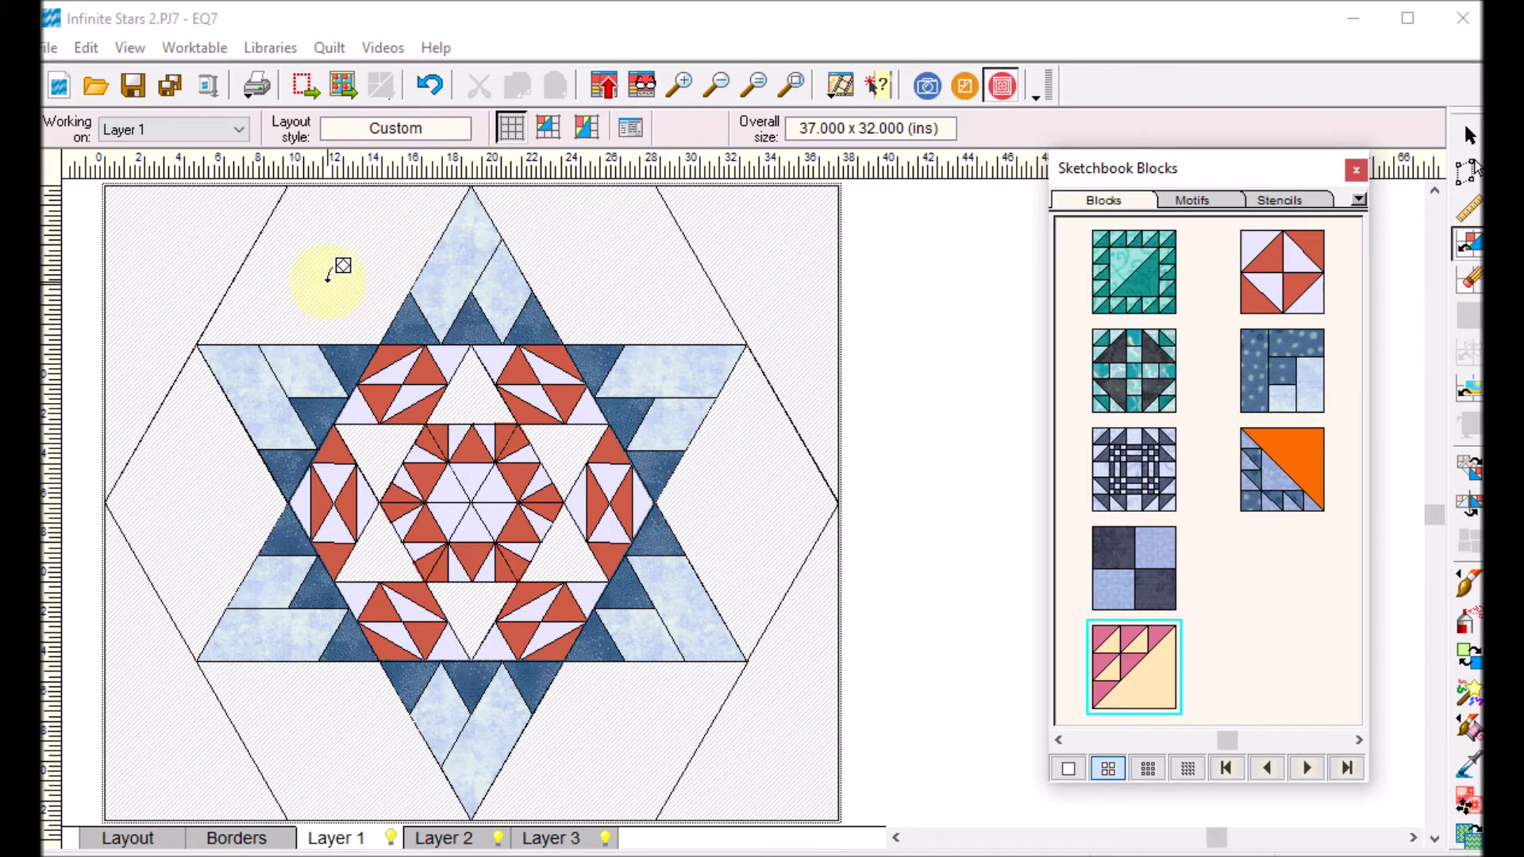
pyautogui.click(341, 270)
pyautogui.click(603, 262)
pyautogui.click(748, 466)
pyautogui.click(603, 742)
pyautogui.click(342, 741)
pyautogui.click(221, 534)
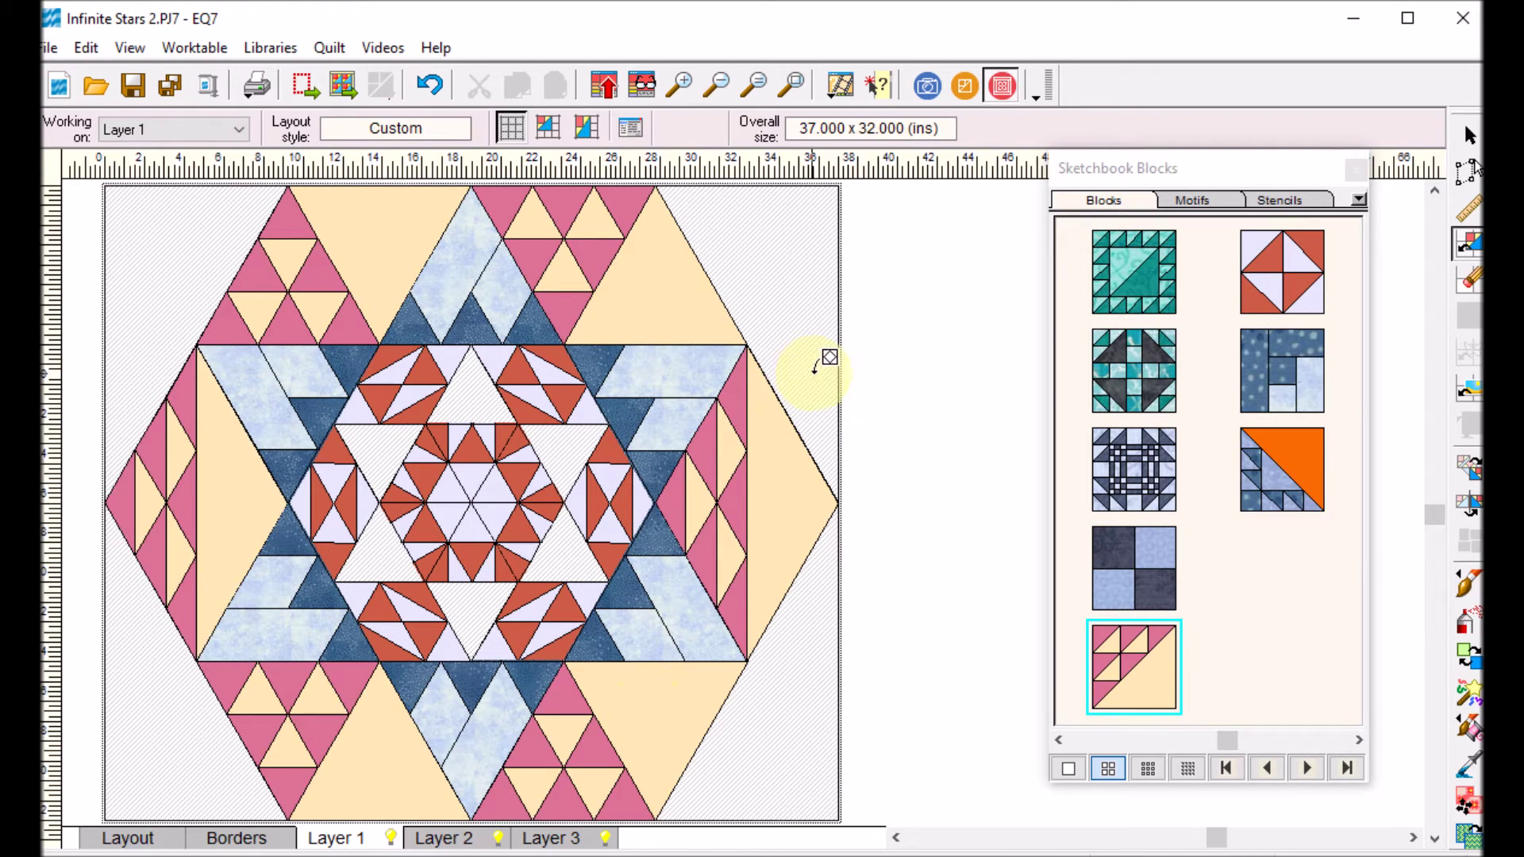
# Rotate the pink and cream blocks so their pink triangles face the star and the cream areas form the outer edge.
pyautogui.click(1472, 476)
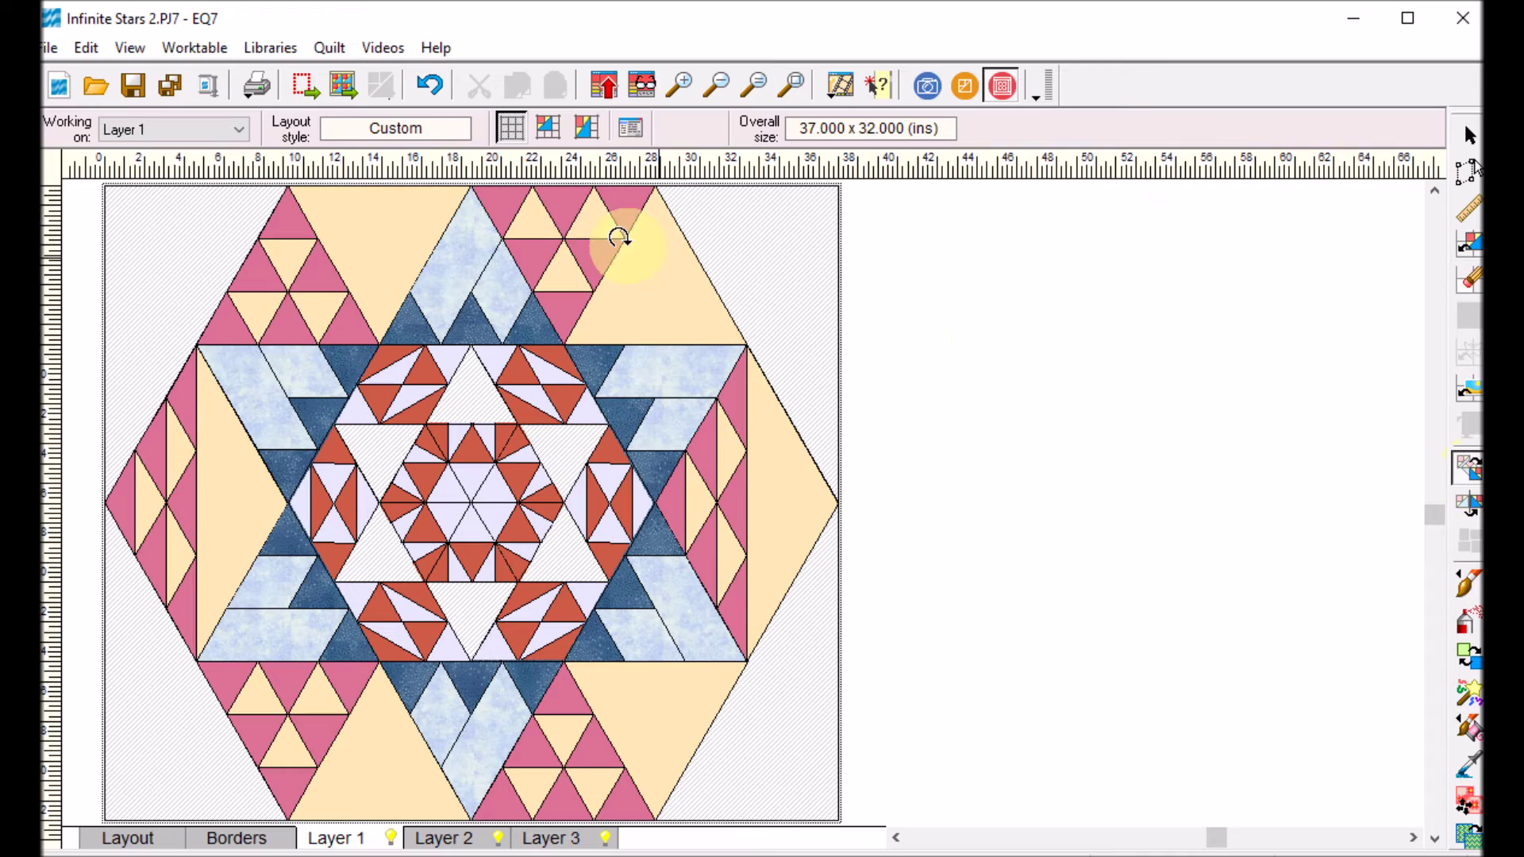
pyautogui.click(599, 726)
pyautogui.click(341, 742)
pyautogui.click(204, 503)
pyautogui.click(312, 238)
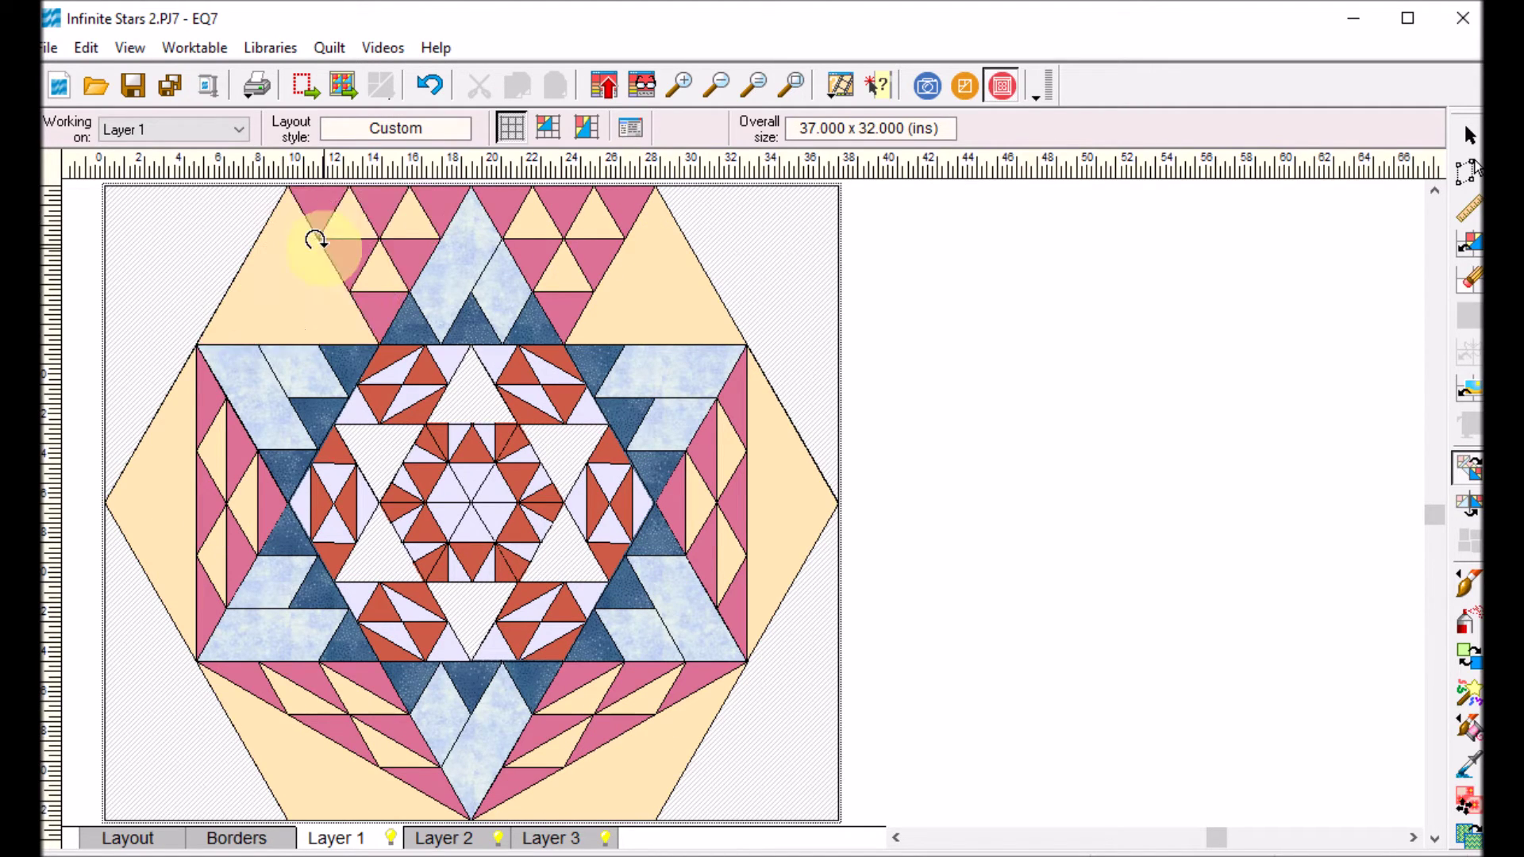
pyautogui.click(587, 242)
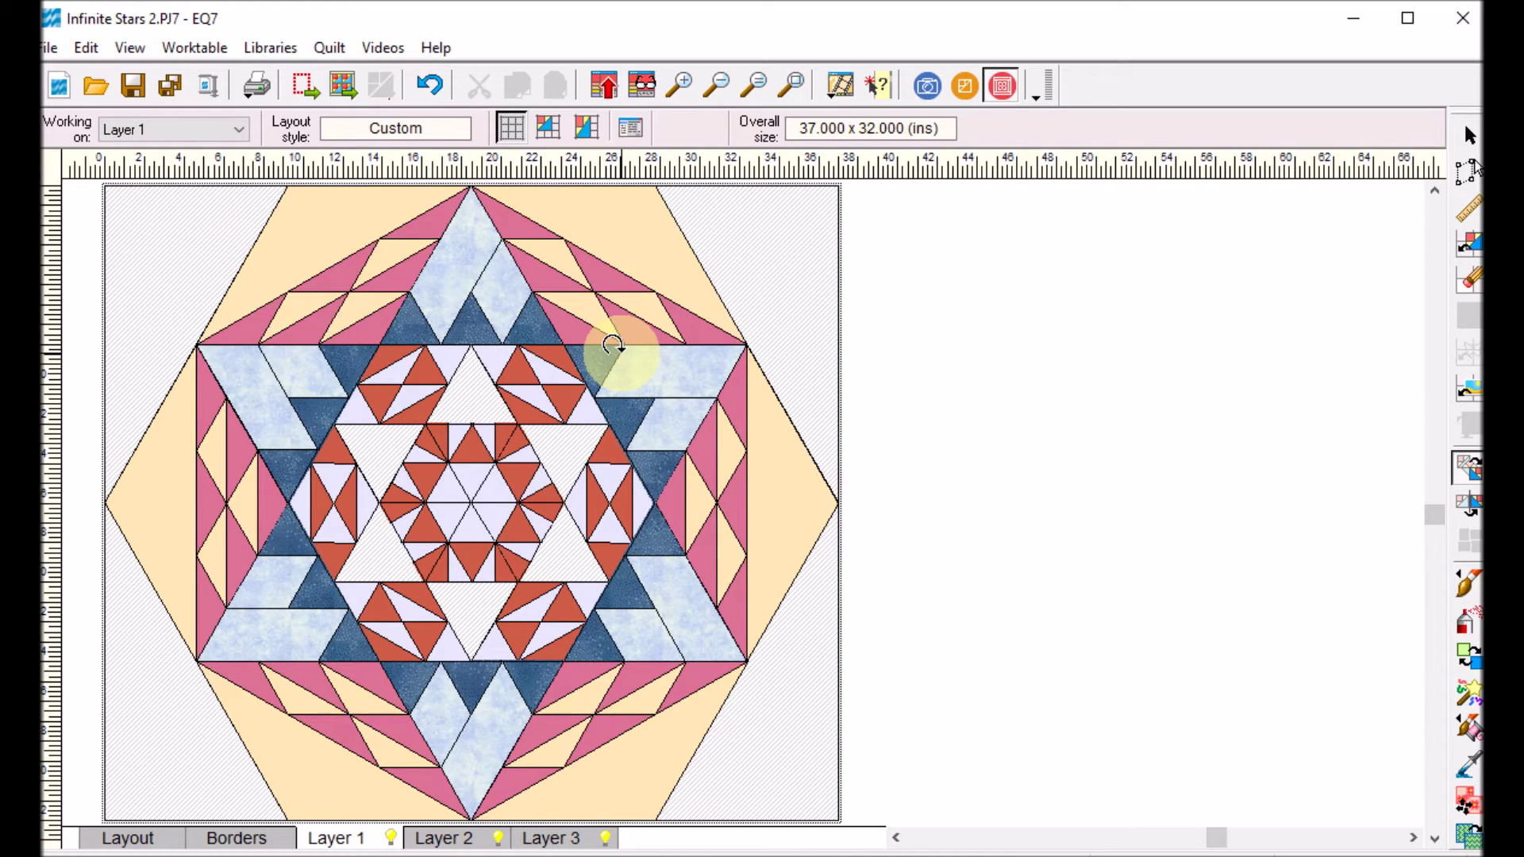
# Add a border to the quilt and give it the Points In style.
pyautogui.click(235, 838)
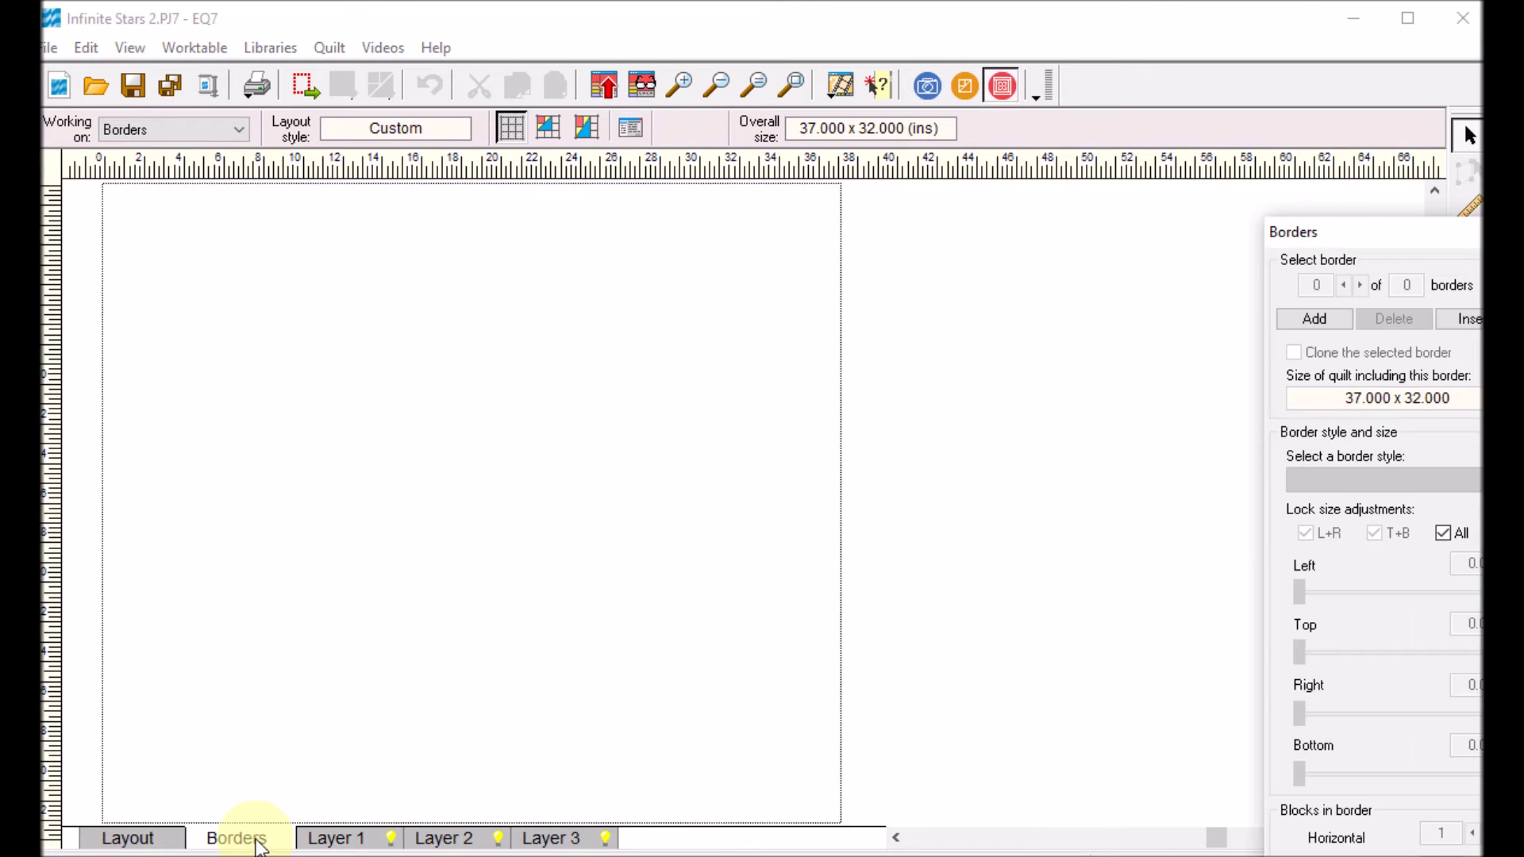
pyautogui.click(1309, 320)
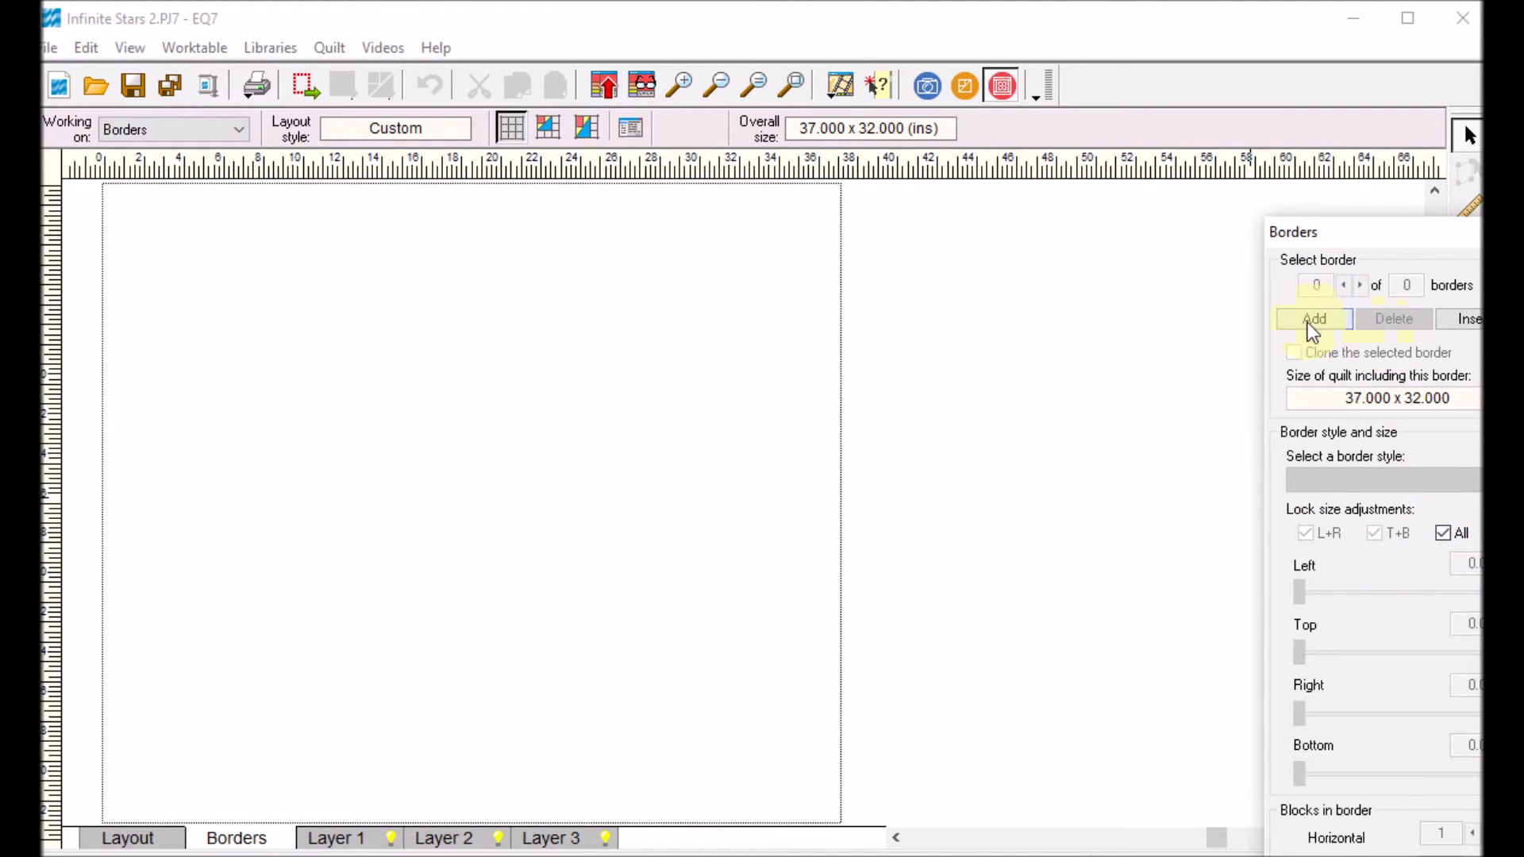
pyautogui.click(1474, 480)
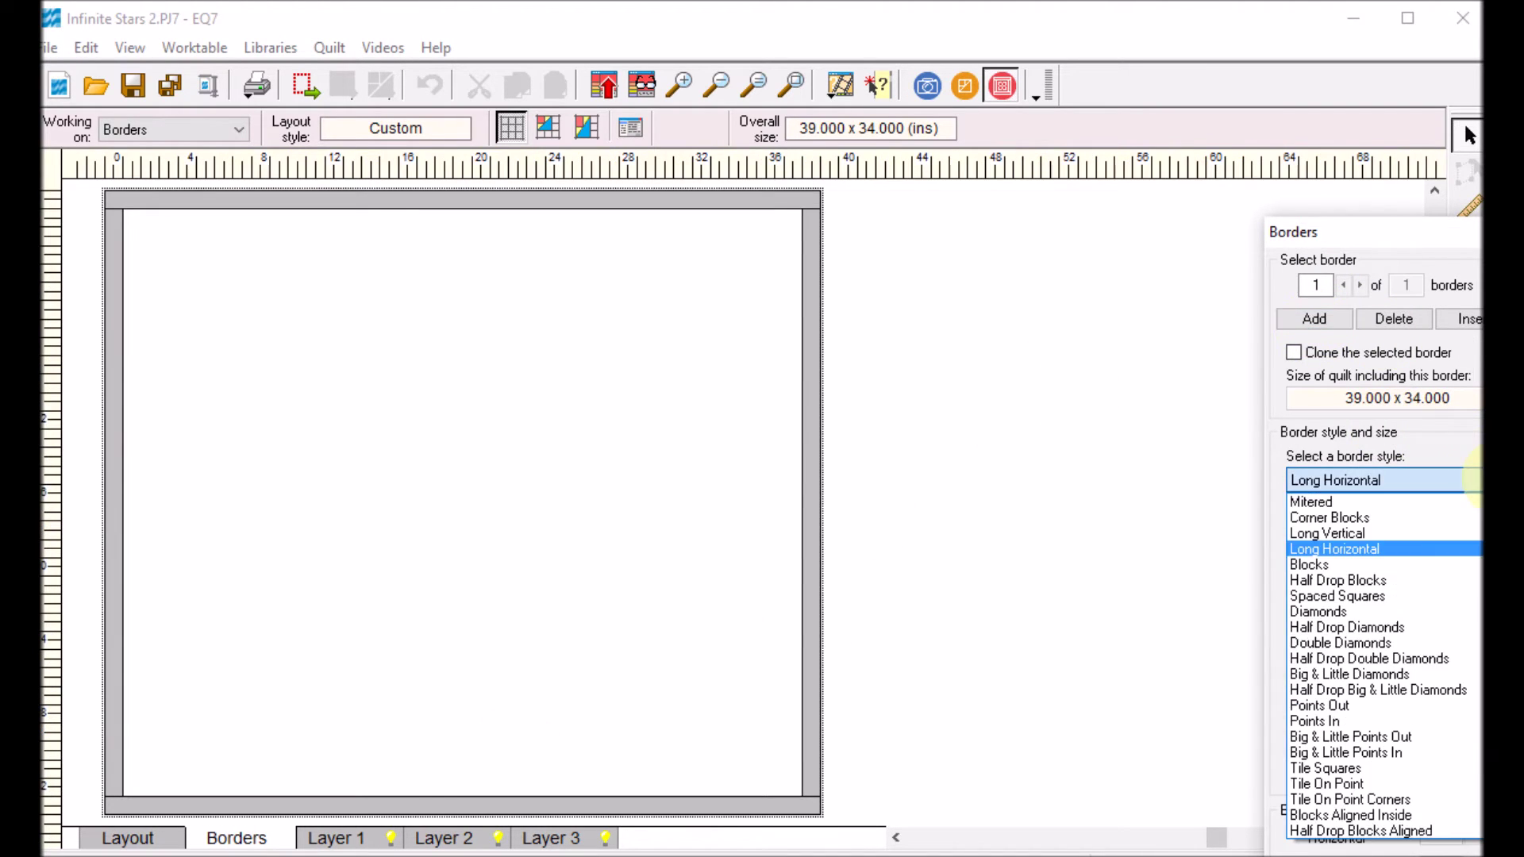
pyautogui.click(1475, 481)
pyautogui.moveTo(1389, 252); pyautogui.dragTo(1176, 166)
pyautogui.click(1287, 399)
pyautogui.click(1127, 636)
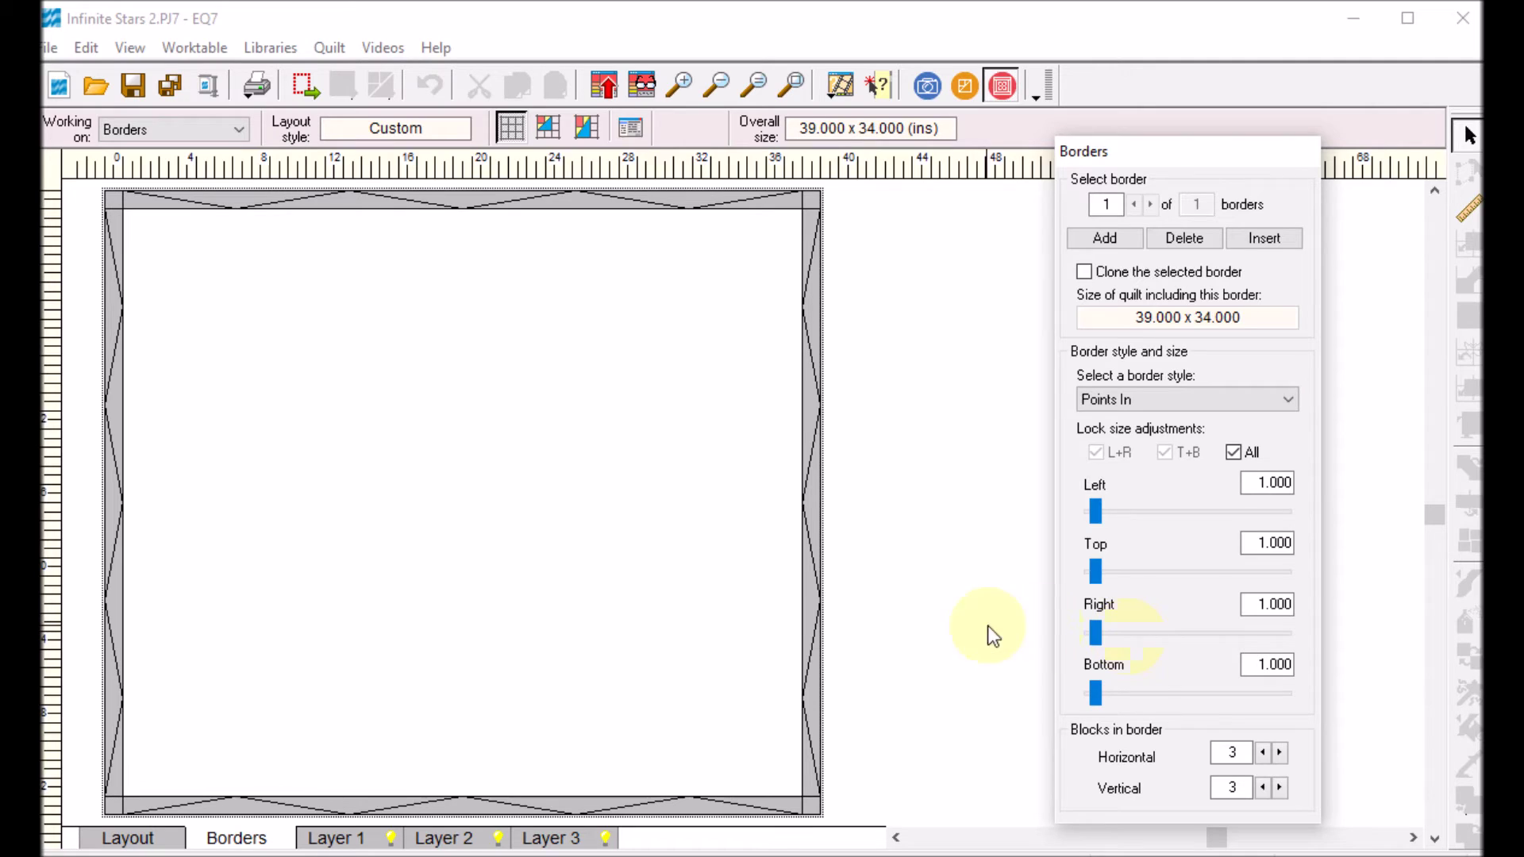
# Set the Points In border's width to 4.5 on all four sides.
pyautogui.click(1249, 482)
pyautogui.moveTo(1250, 481); pyautogui.dragTo(1322, 475)
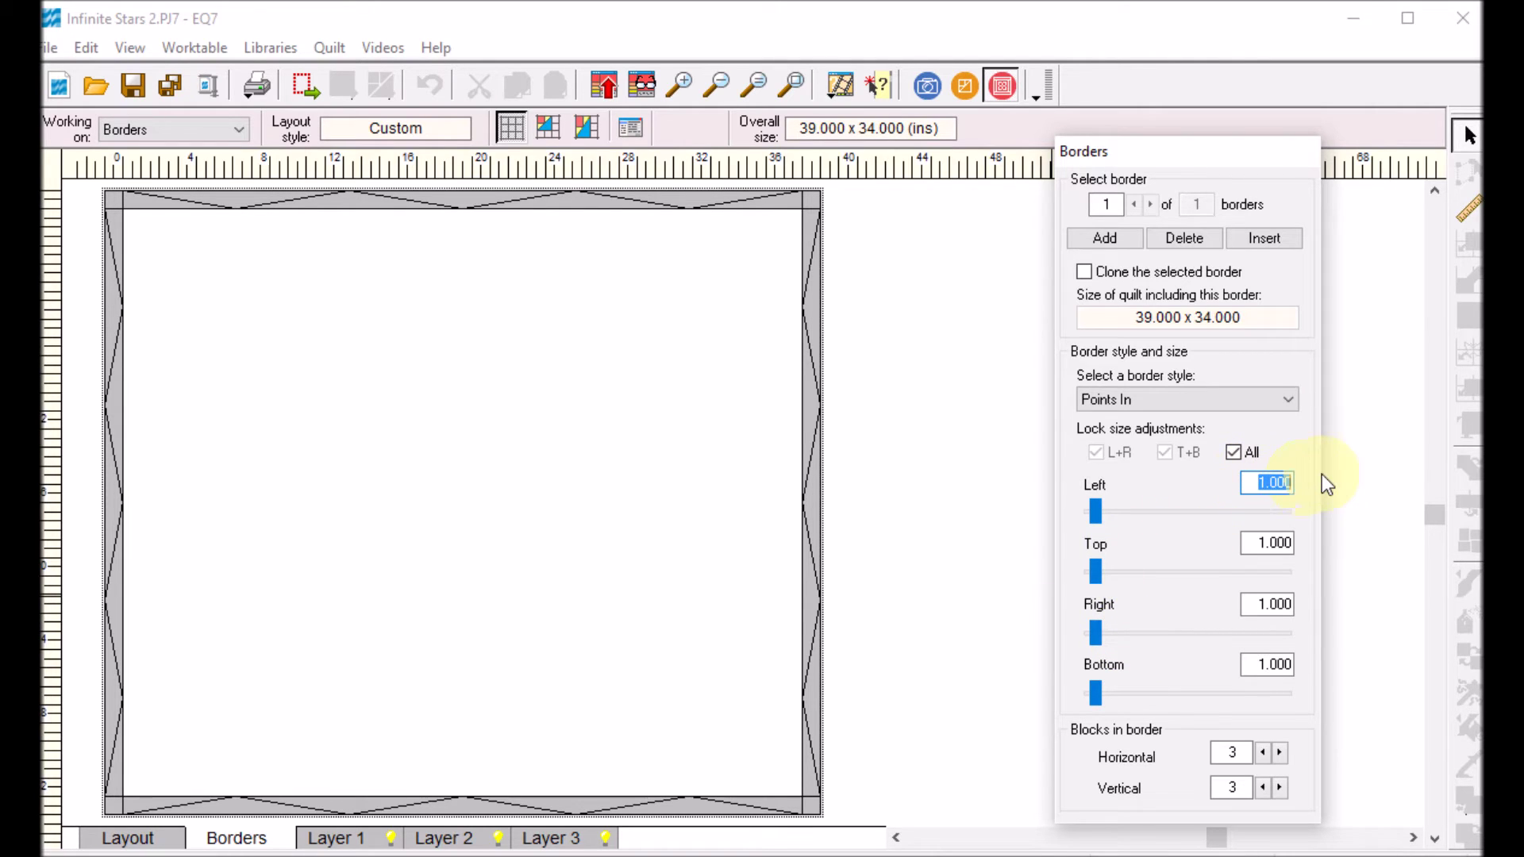
pyautogui.write('4.5')
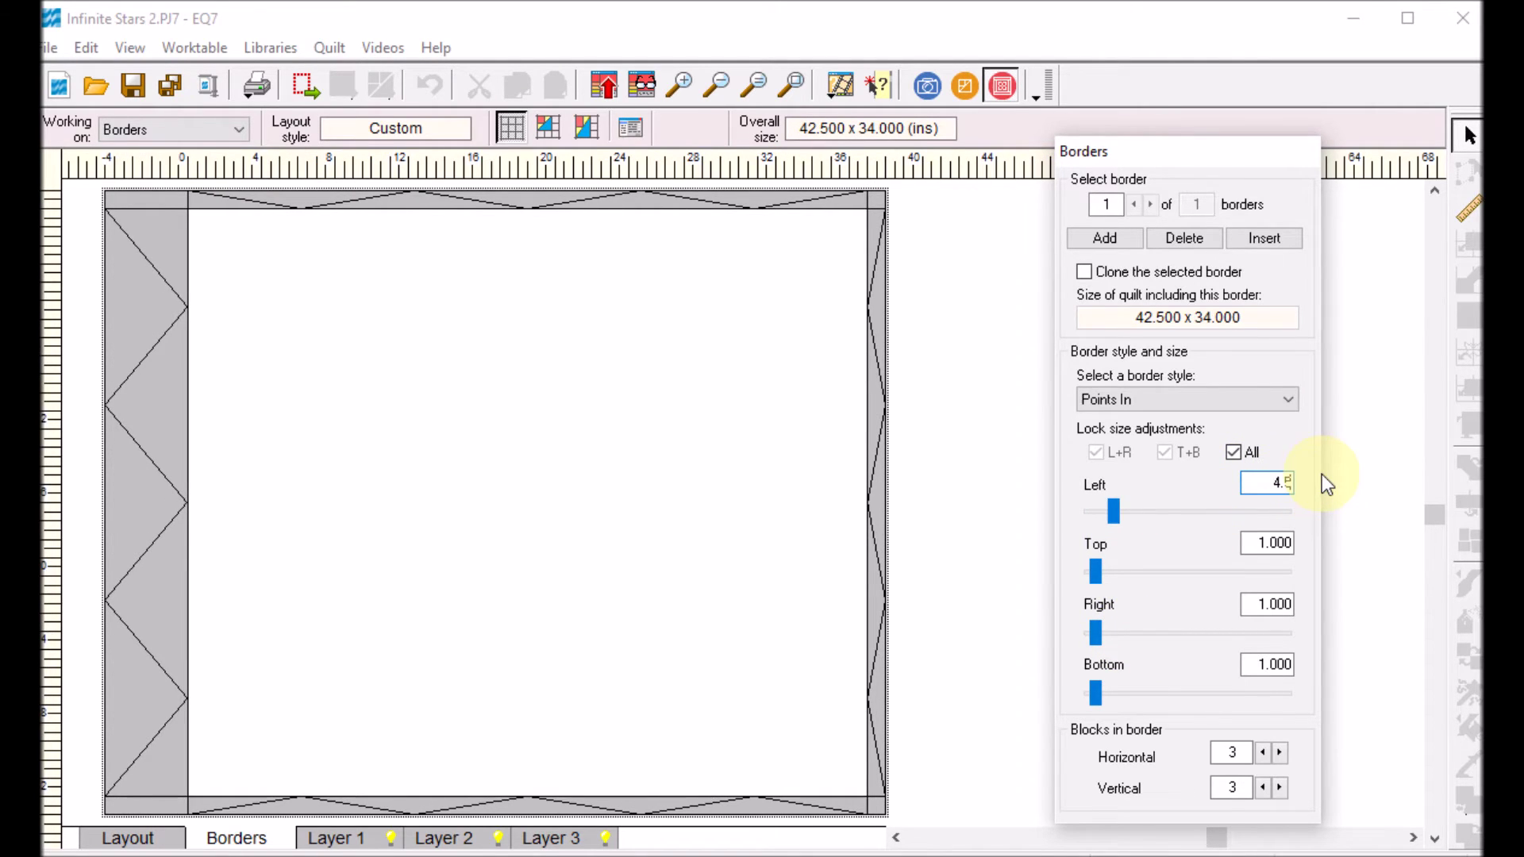
pyautogui.click(1115, 520)
pyautogui.click(1114, 512)
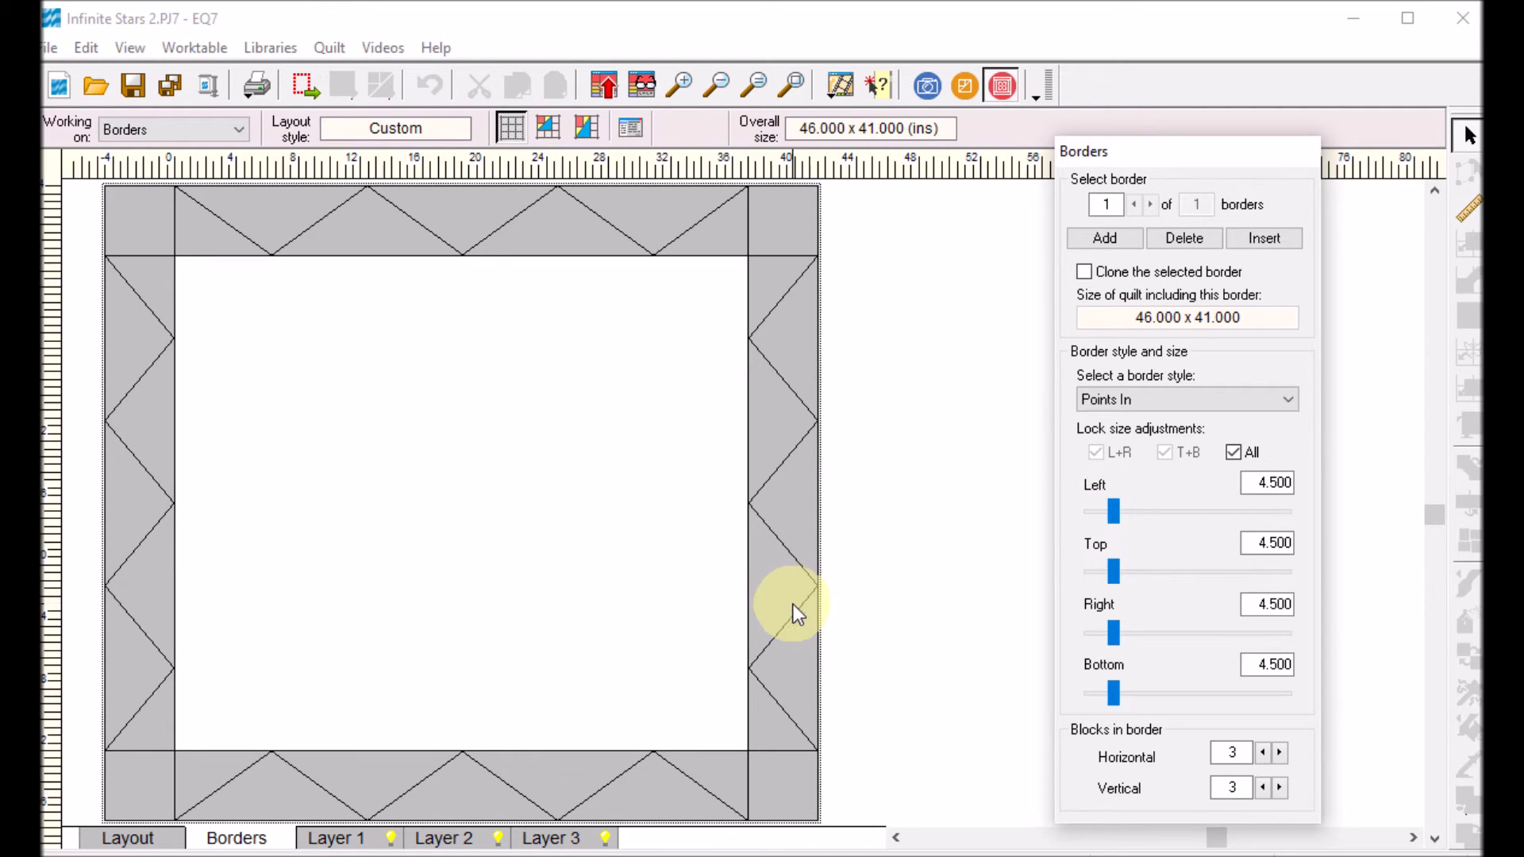
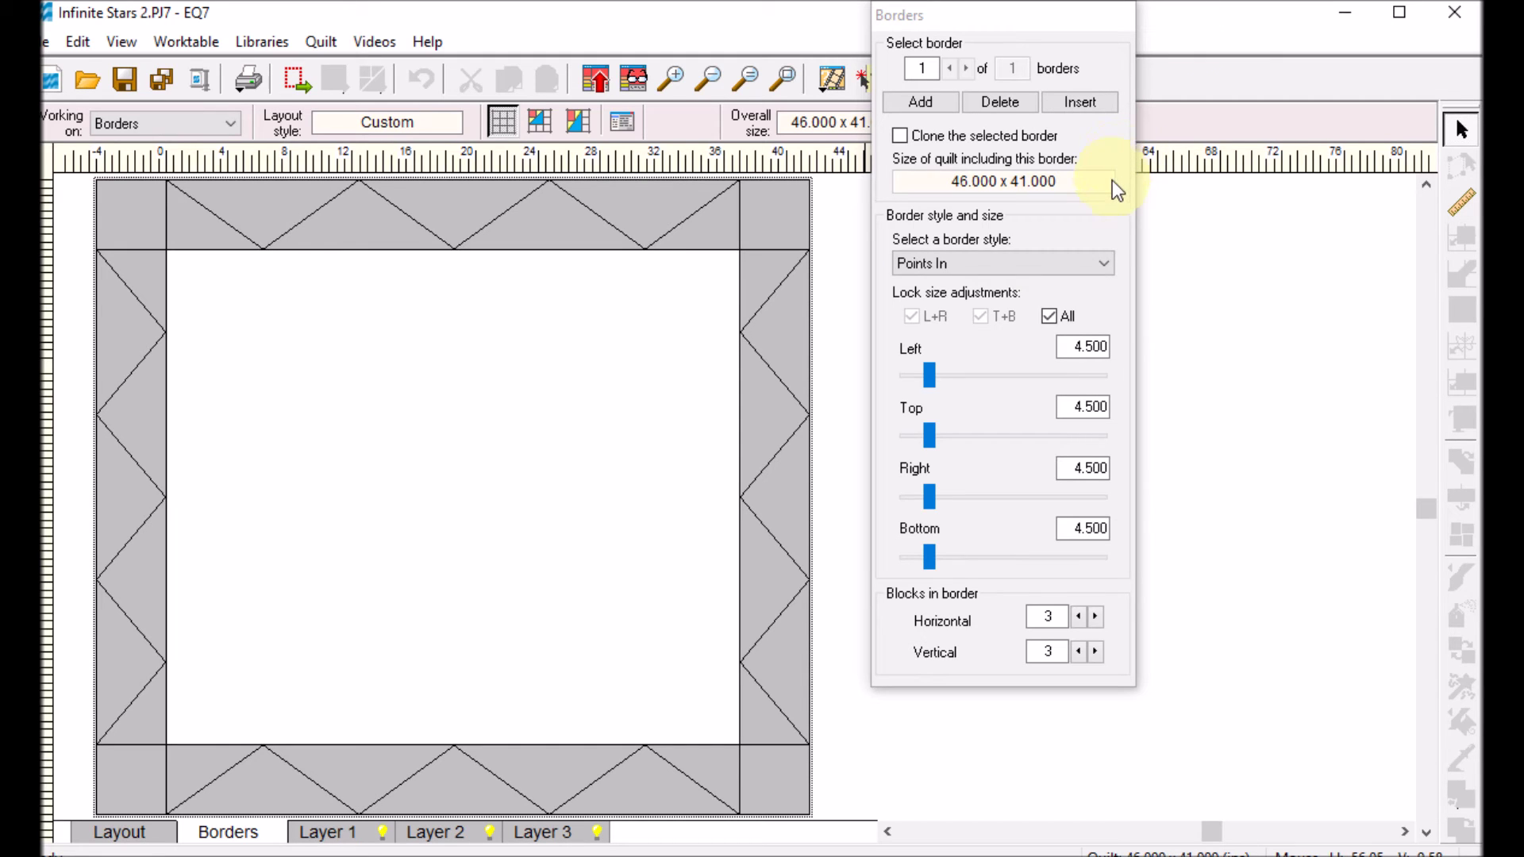
# Set the Points In border to 8 blocks horizontally and 7 vertically.
pyautogui.click(1095, 616)
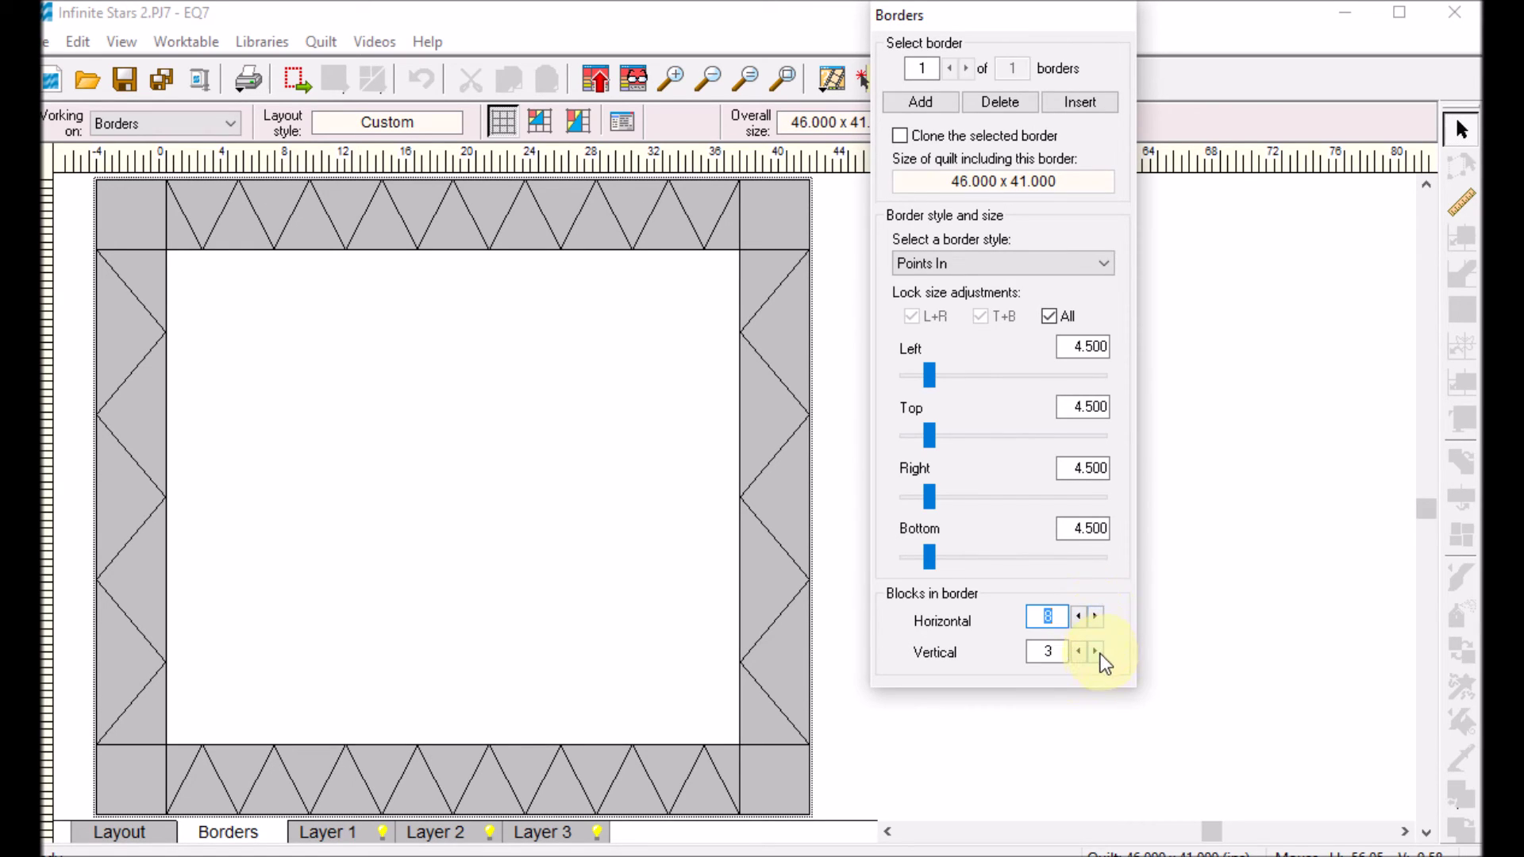
pyautogui.click(1096, 651)
pyautogui.click(1096, 652)
pyautogui.click(1096, 651)
pyautogui.click(1096, 652)
pyautogui.click(1098, 652)
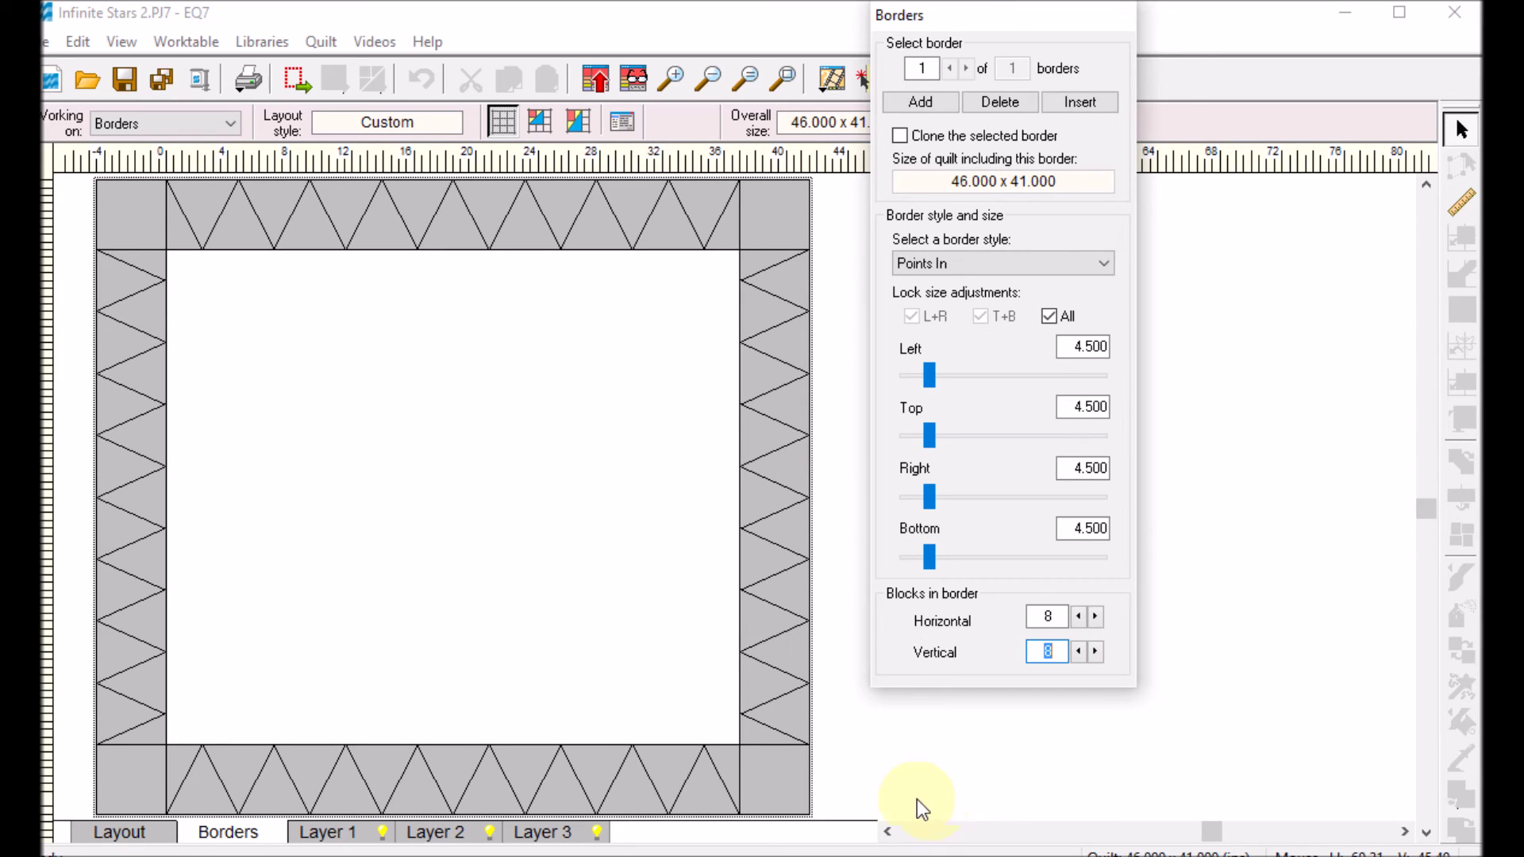
pyautogui.click(1078, 651)
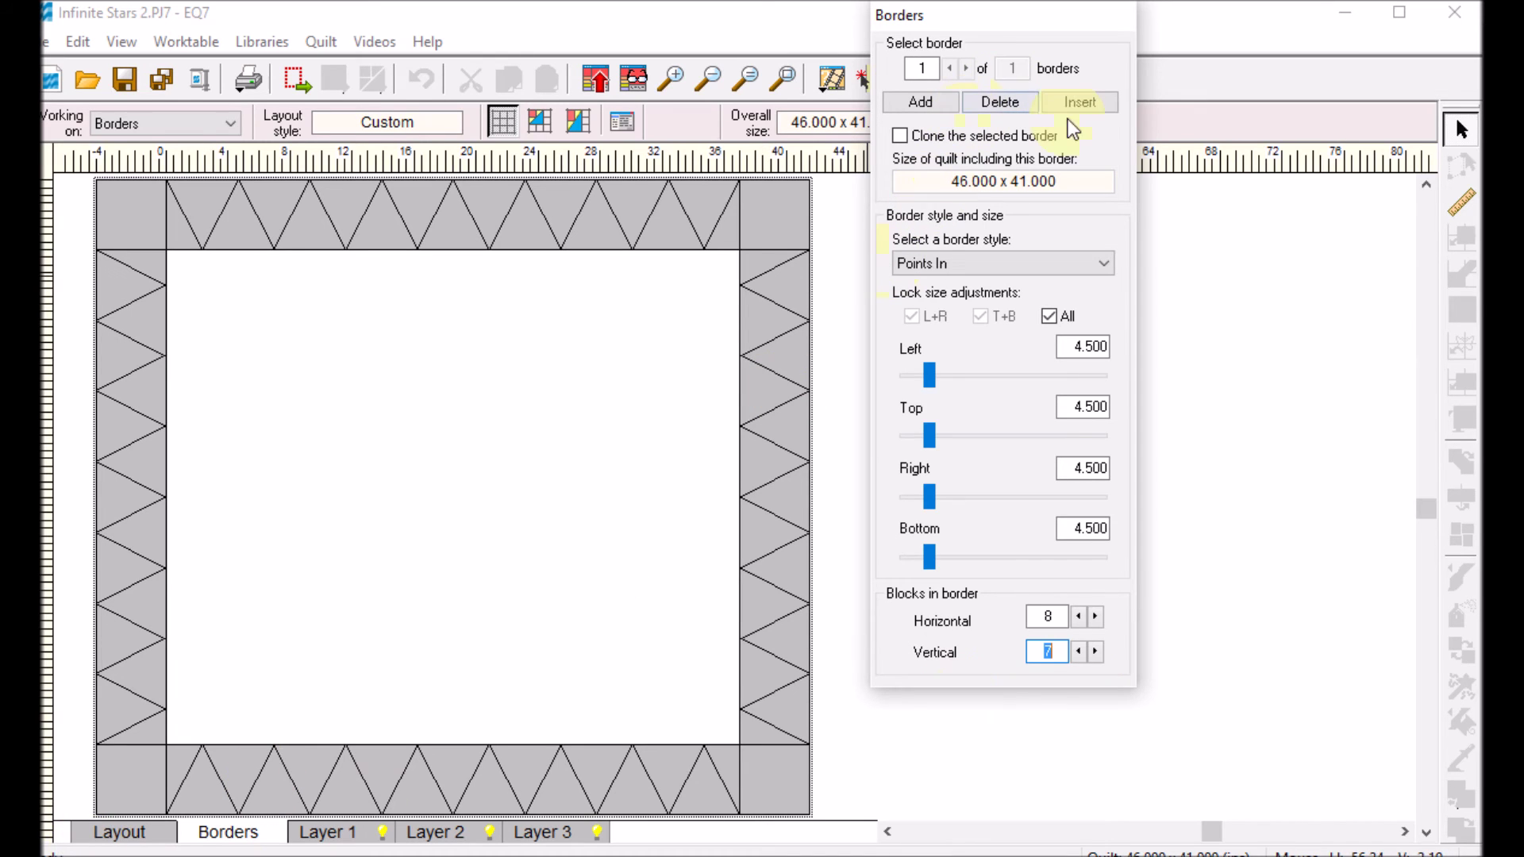
# Insert a Long Horizontal border inside the pointed one and set its width to 2.25 on all four sides.
pyautogui.click(1088, 101)
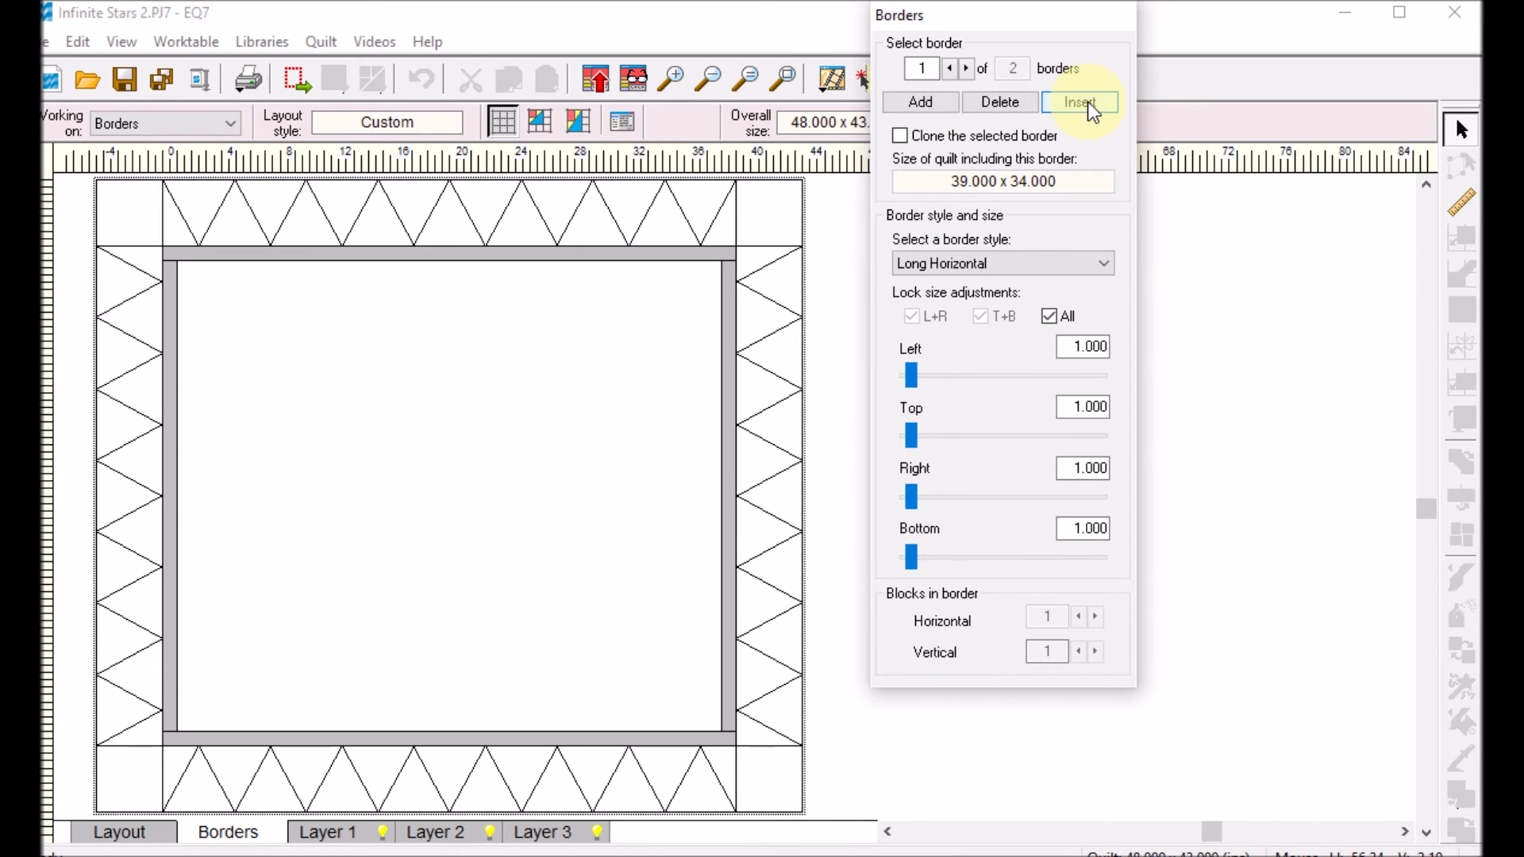
pyautogui.doubleClick(1070, 346)
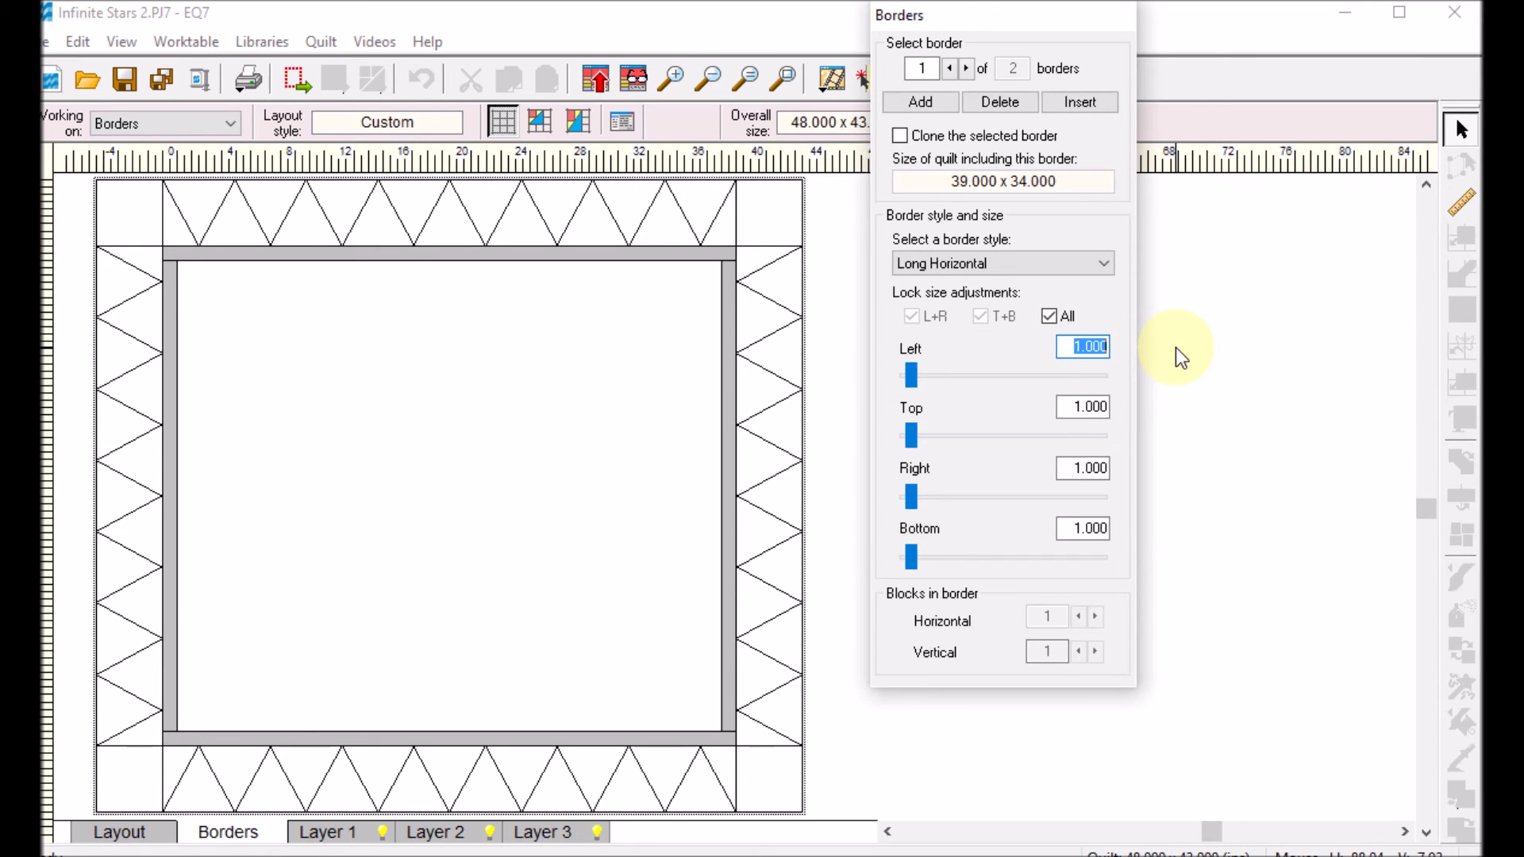
pyautogui.write('2.25')
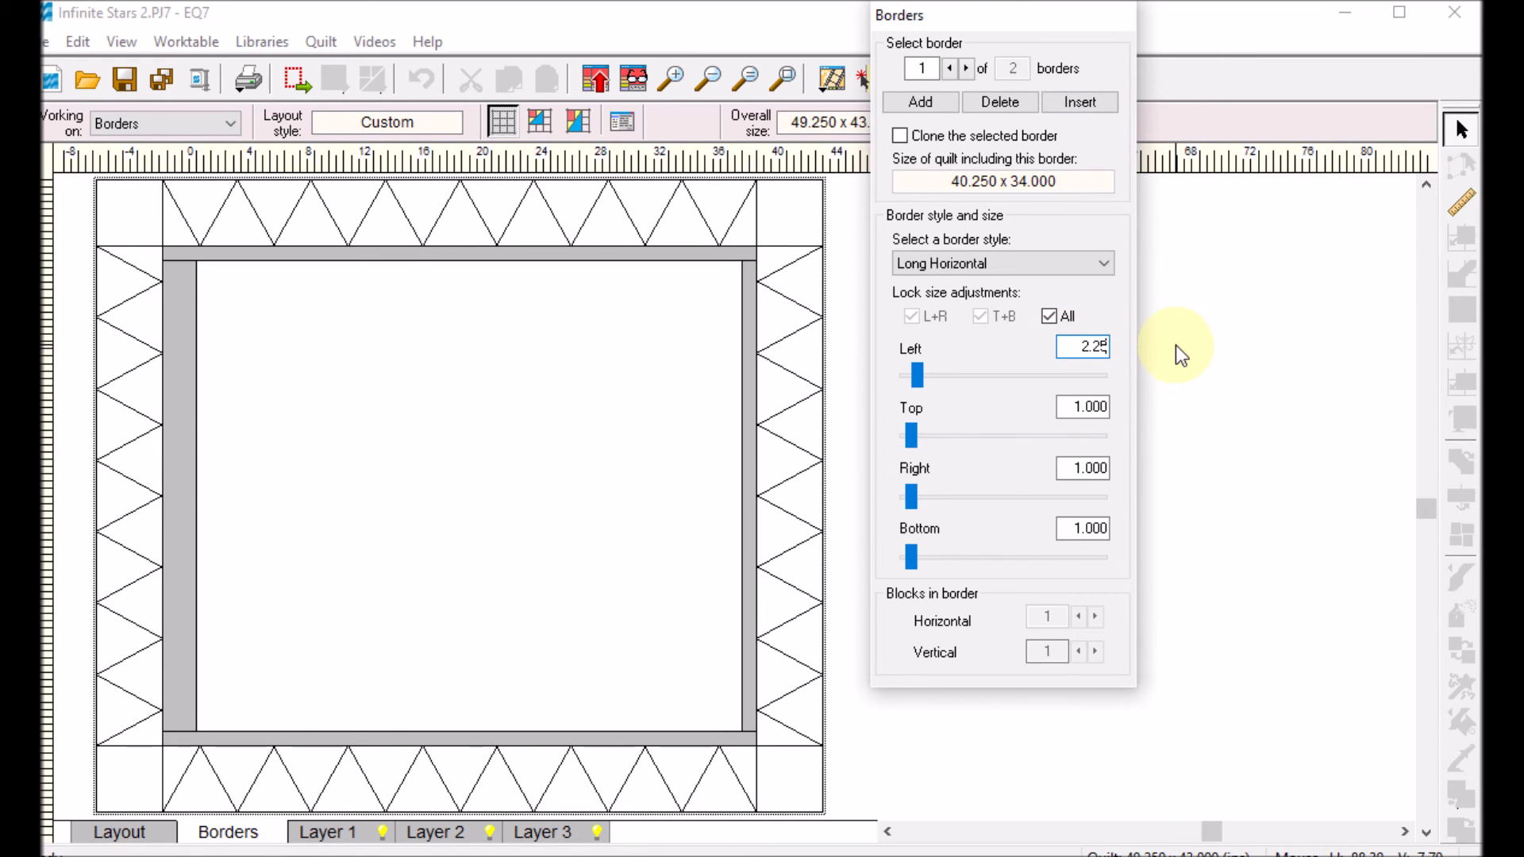
pyautogui.click(919, 373)
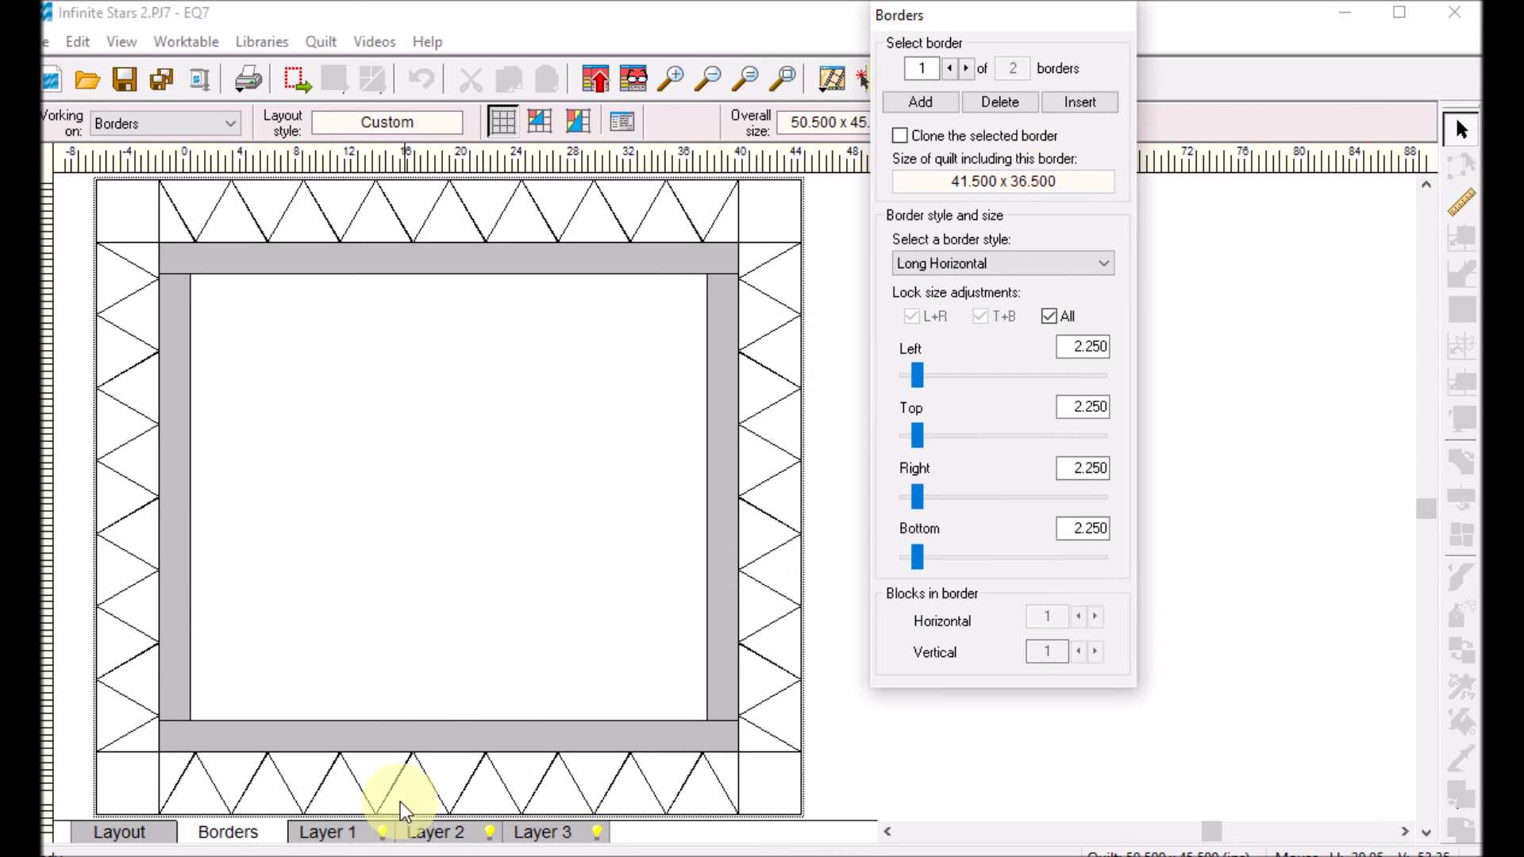
# On Layer 1, paint a top and a right triangle of the pointed border with the pale blue wavy-striped fabric.
pyautogui.click(343, 837)
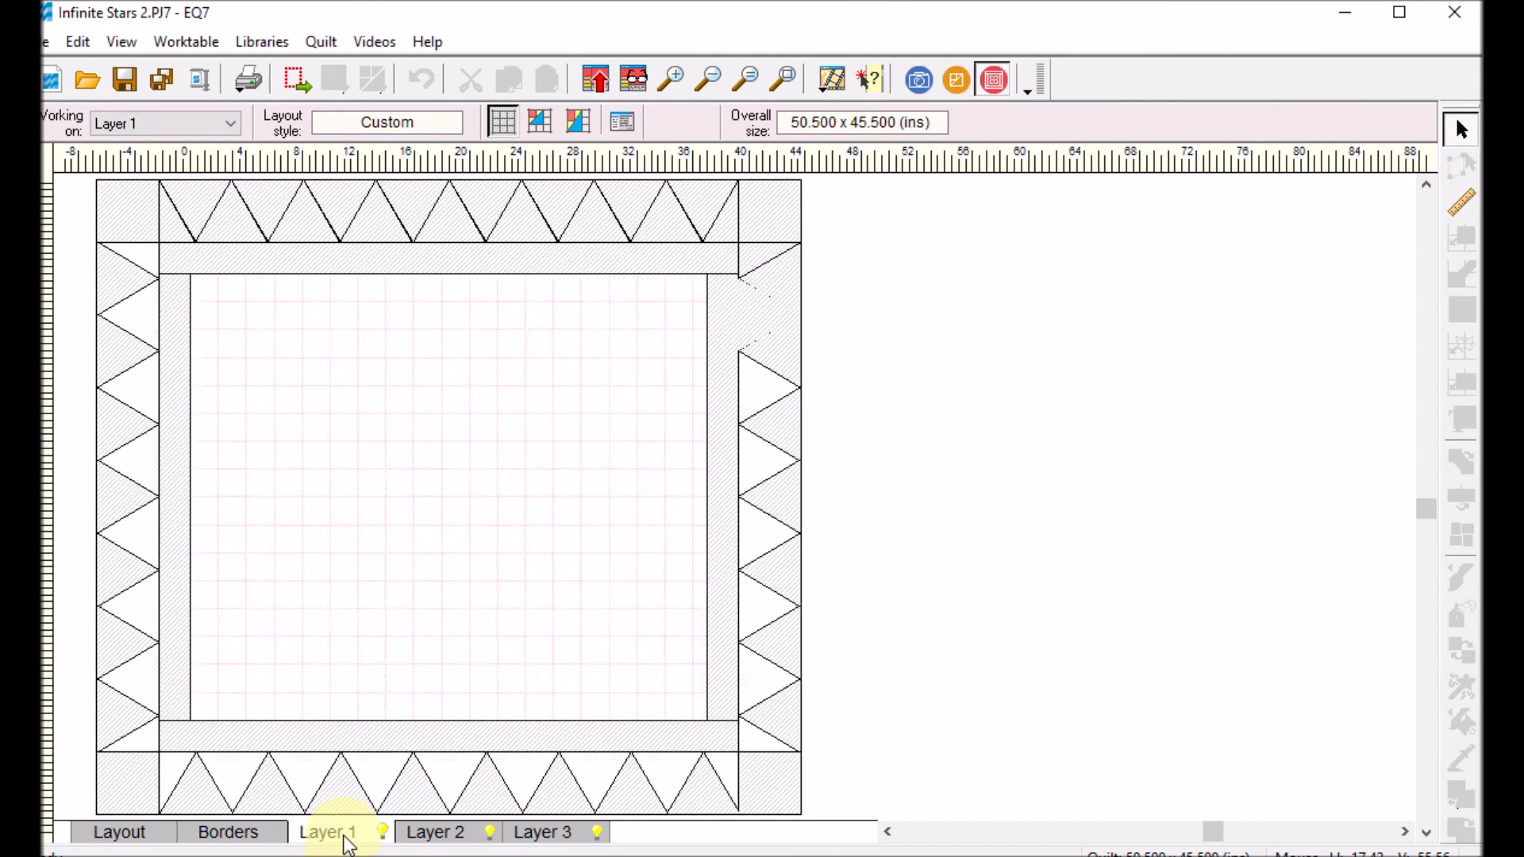
pyautogui.click(1460, 577)
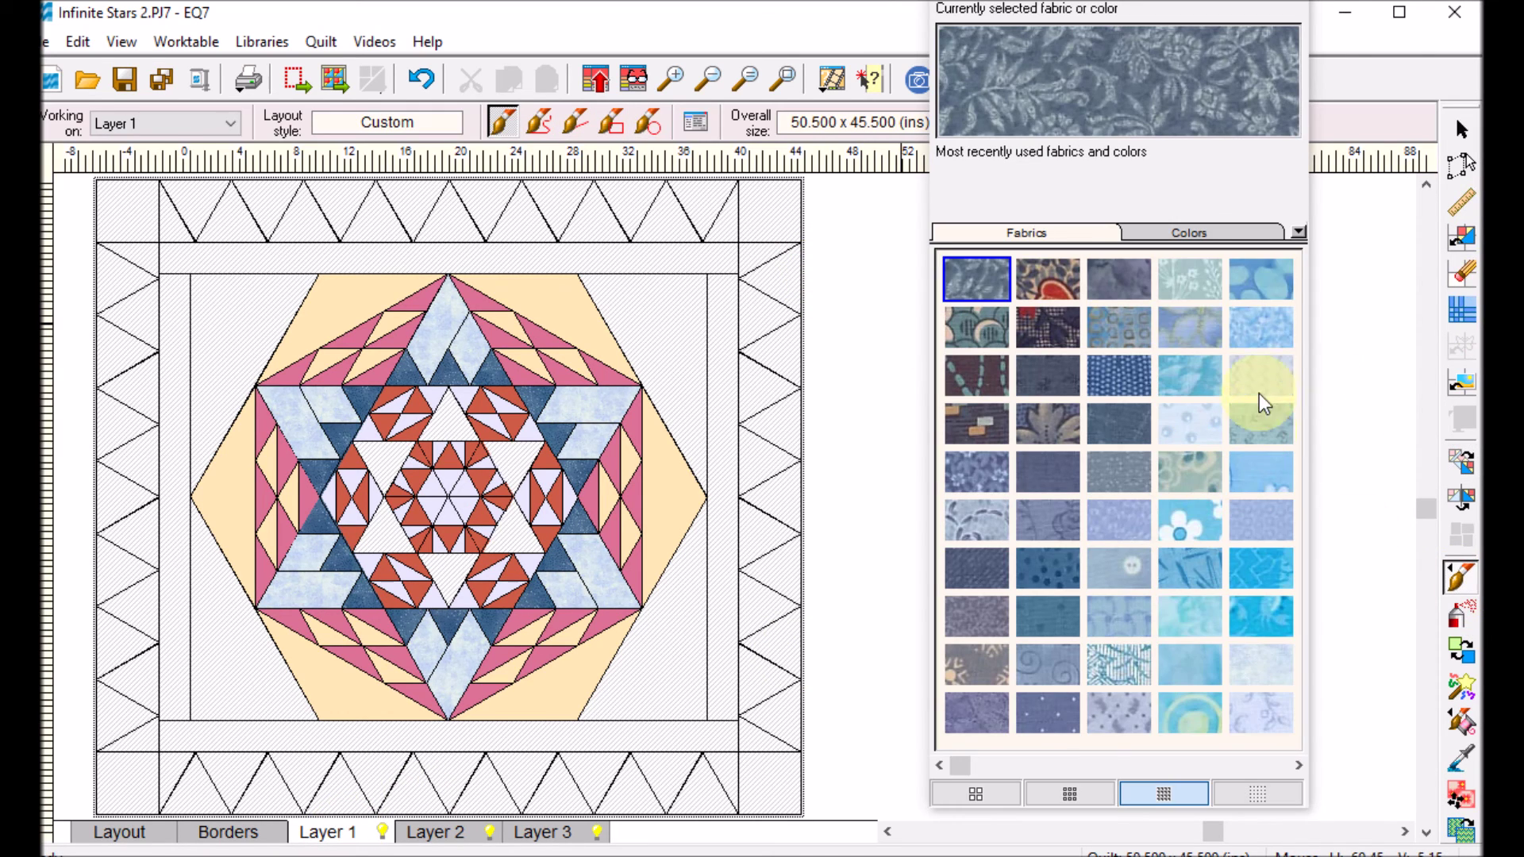
pyautogui.click(1259, 393)
pyautogui.click(666, 212)
pyautogui.click(767, 314)
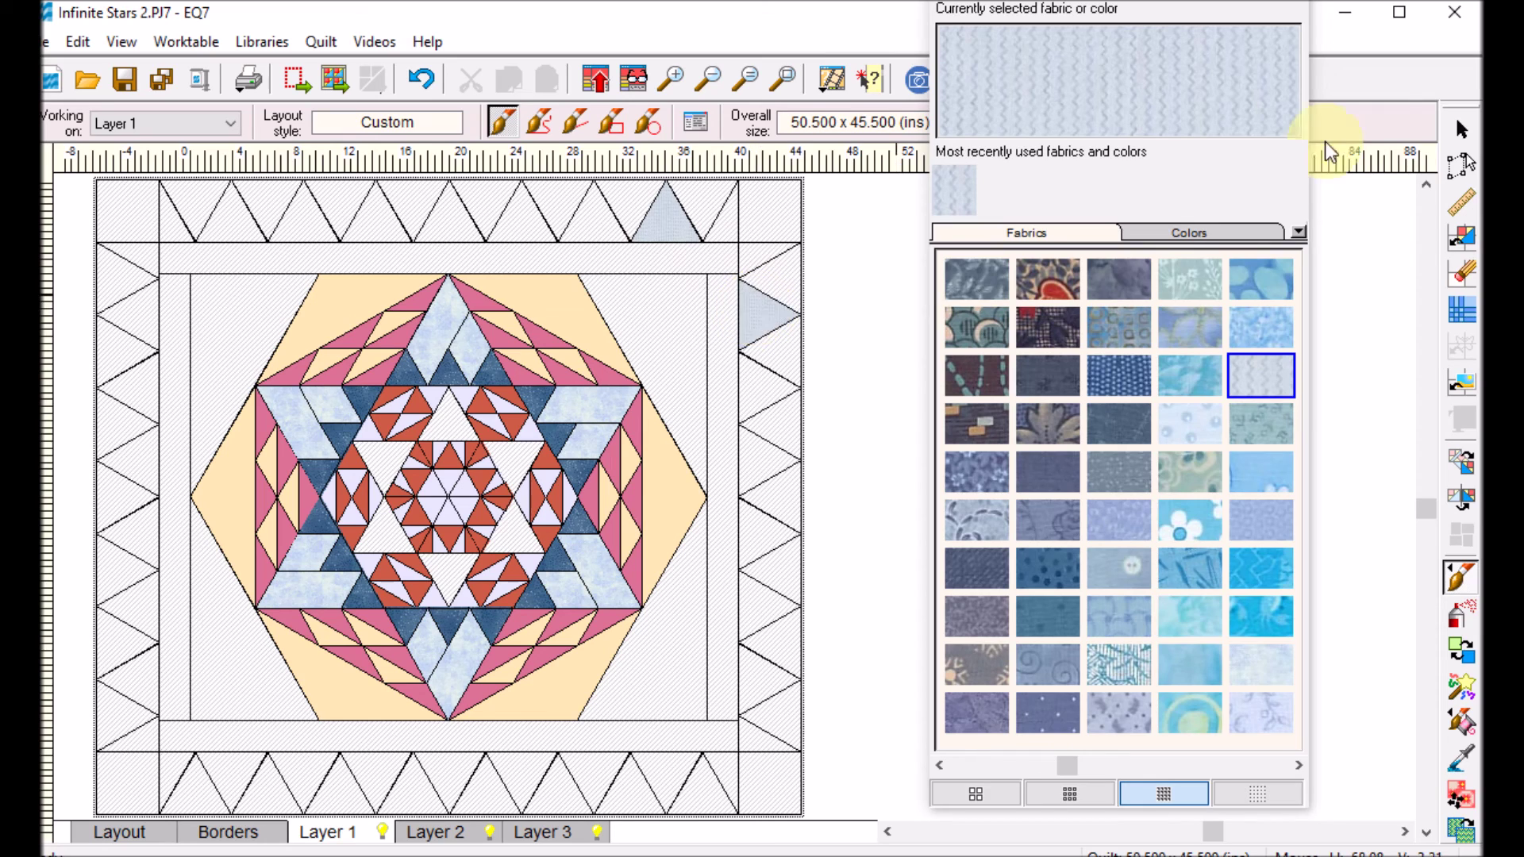
# Preview the rotary cutting chart for the painted top triangle of the pointed border and examine its cutting diagram up close.
pyautogui.click(1460, 128)
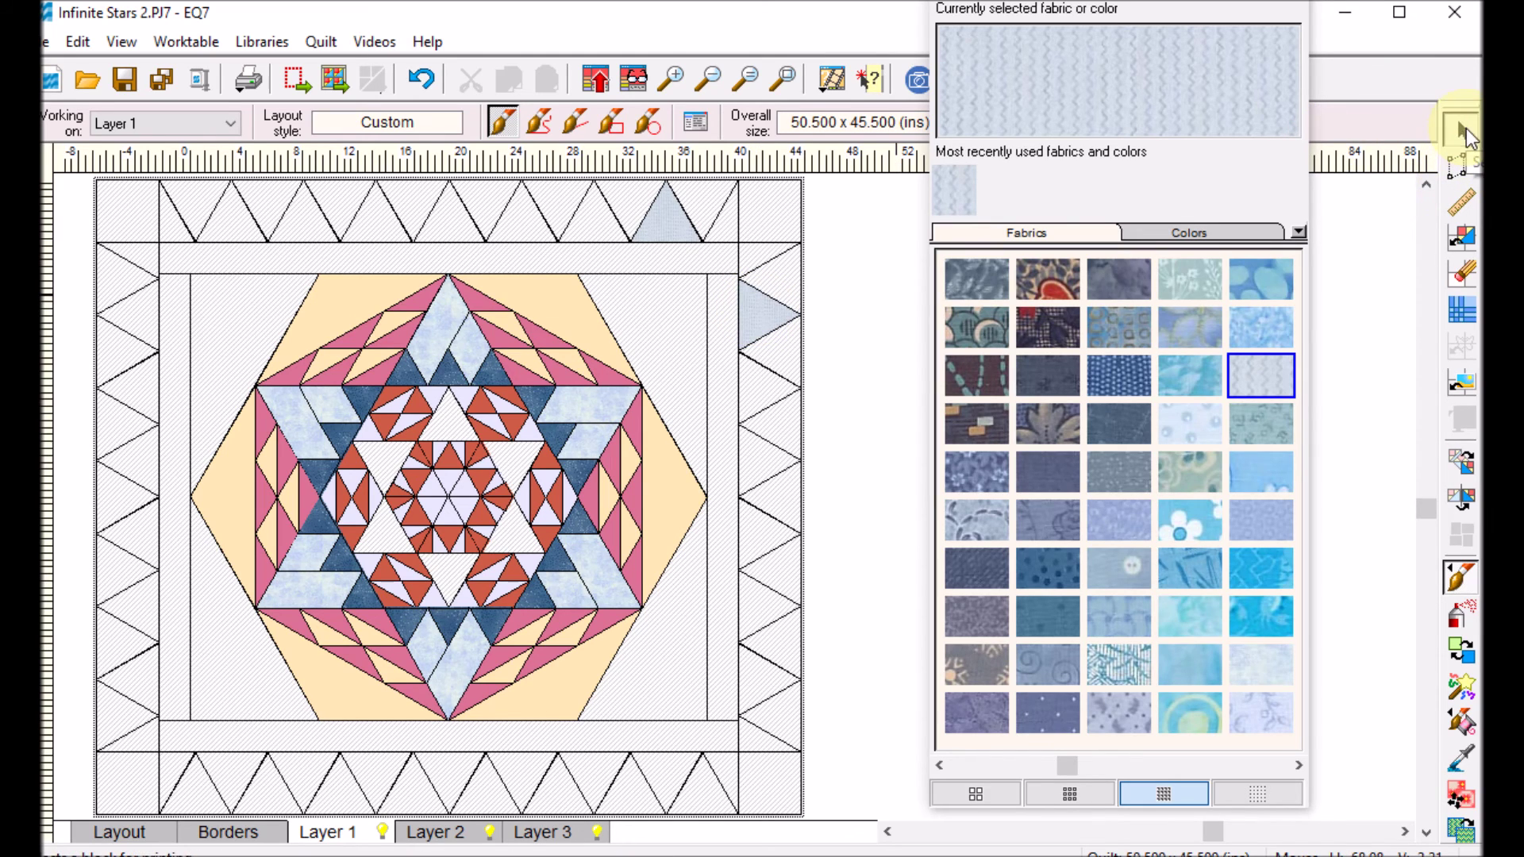
pyautogui.click(663, 216)
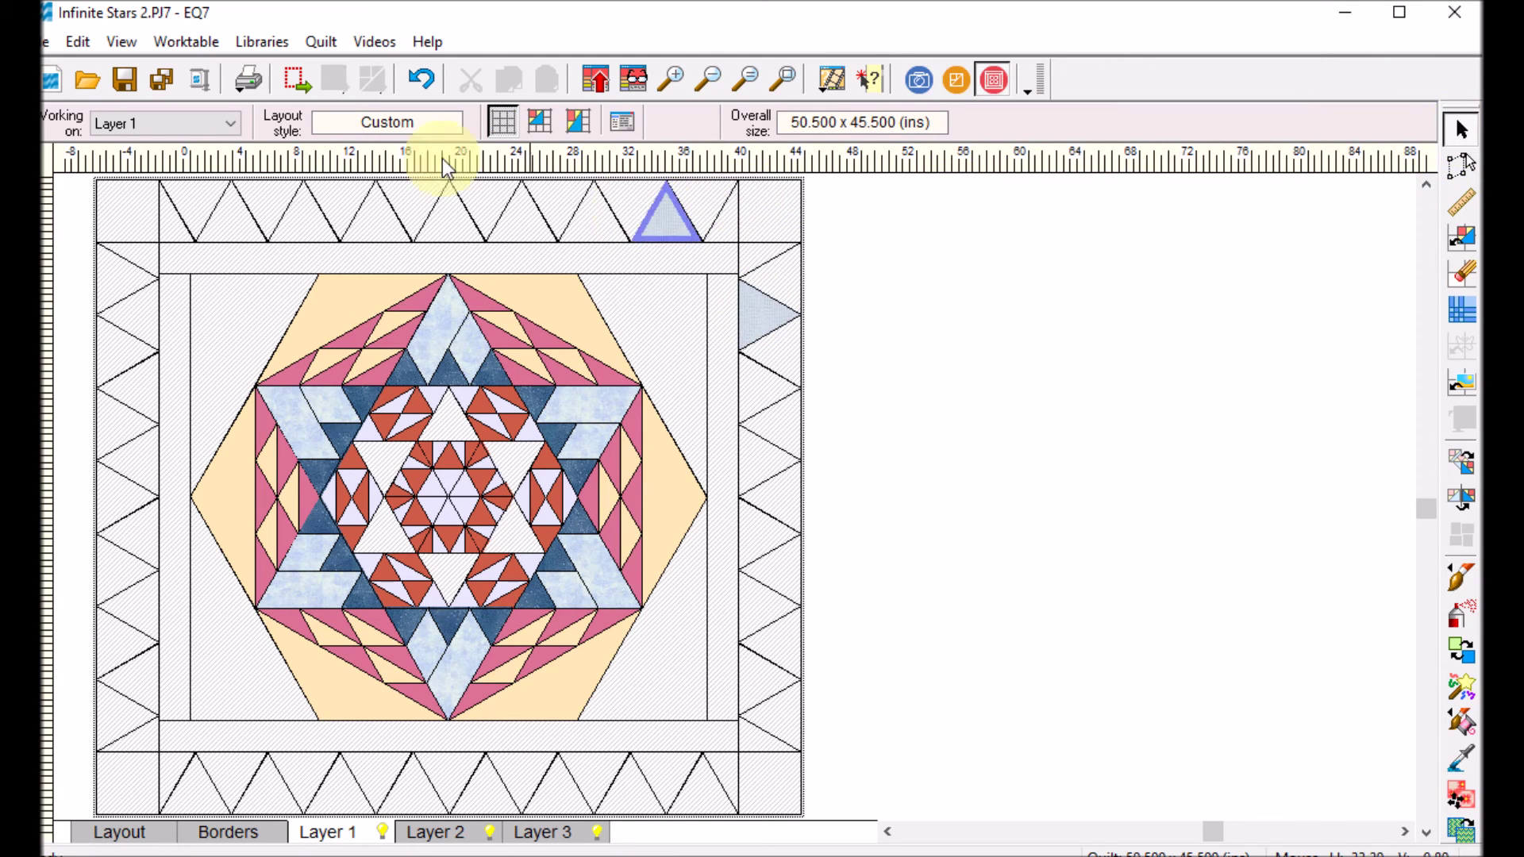
pyautogui.click(251, 79)
pyautogui.click(327, 200)
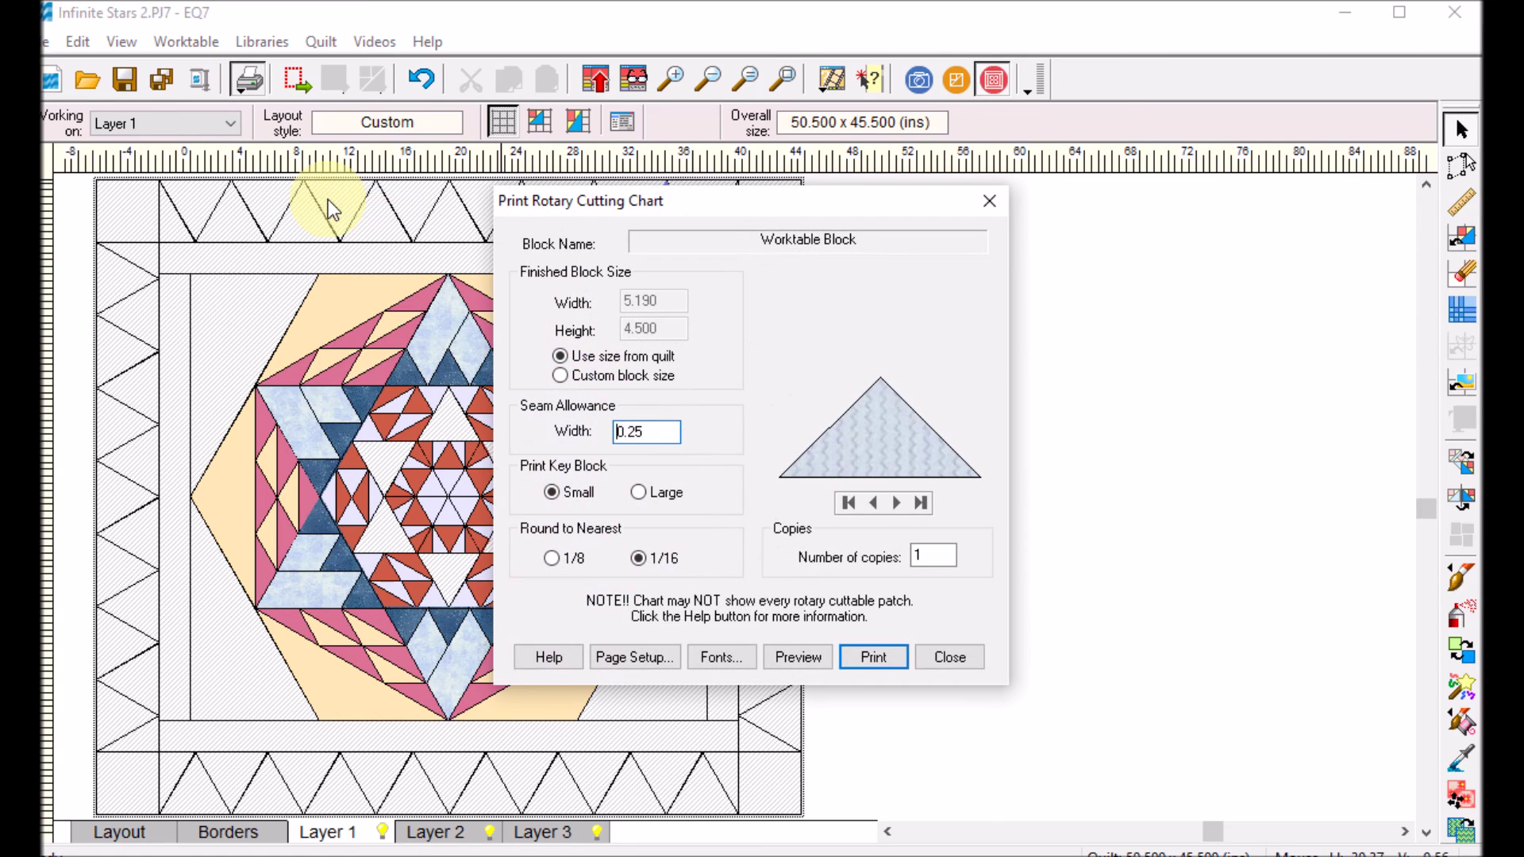
pyautogui.click(798, 658)
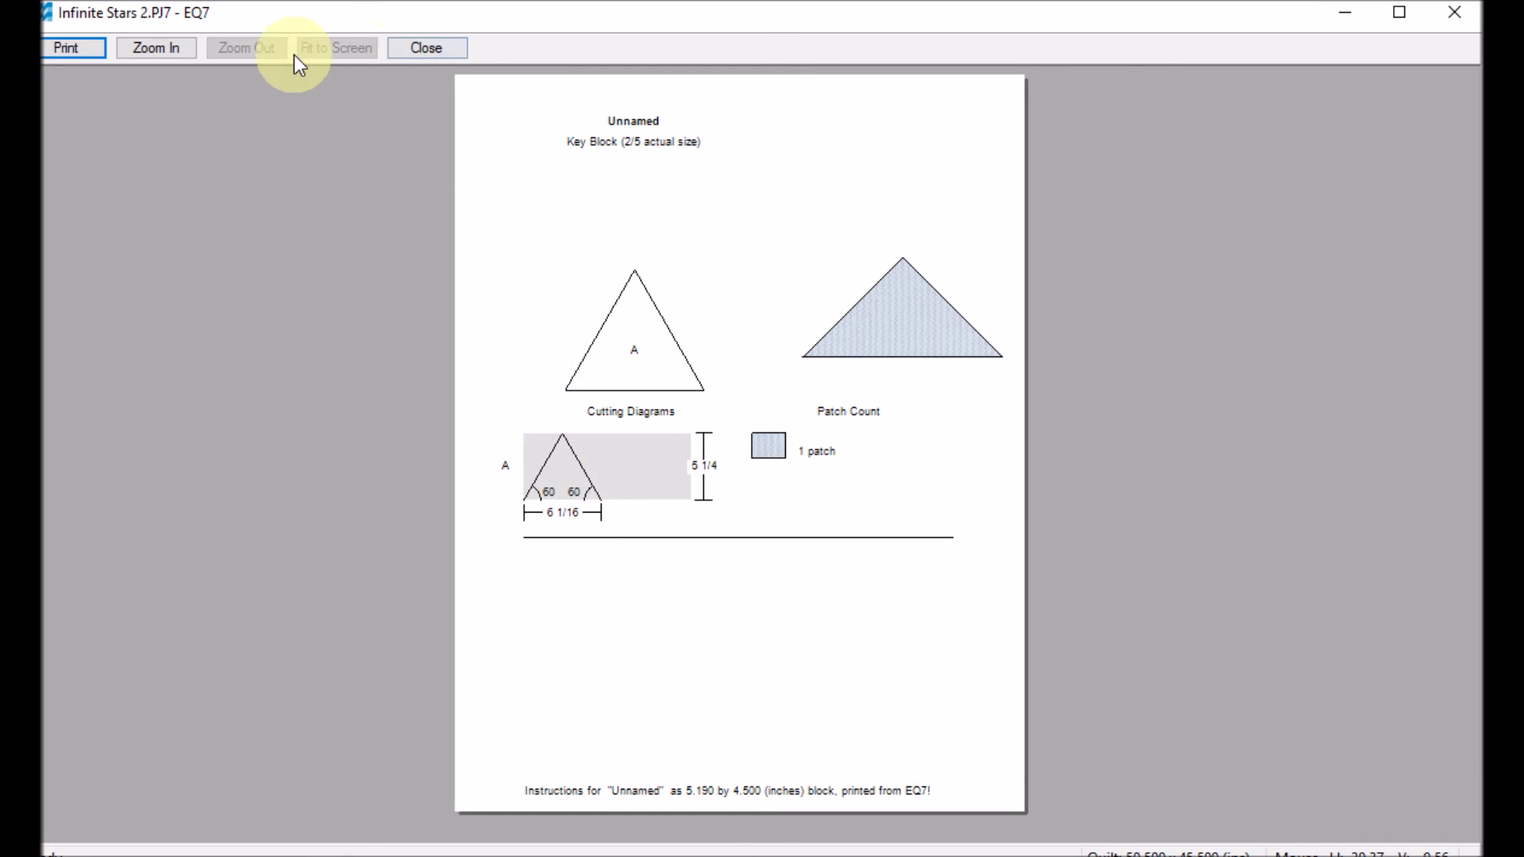
pyautogui.click(159, 48)
pyautogui.moveTo(462, 362); pyautogui.dragTo(782, 559)
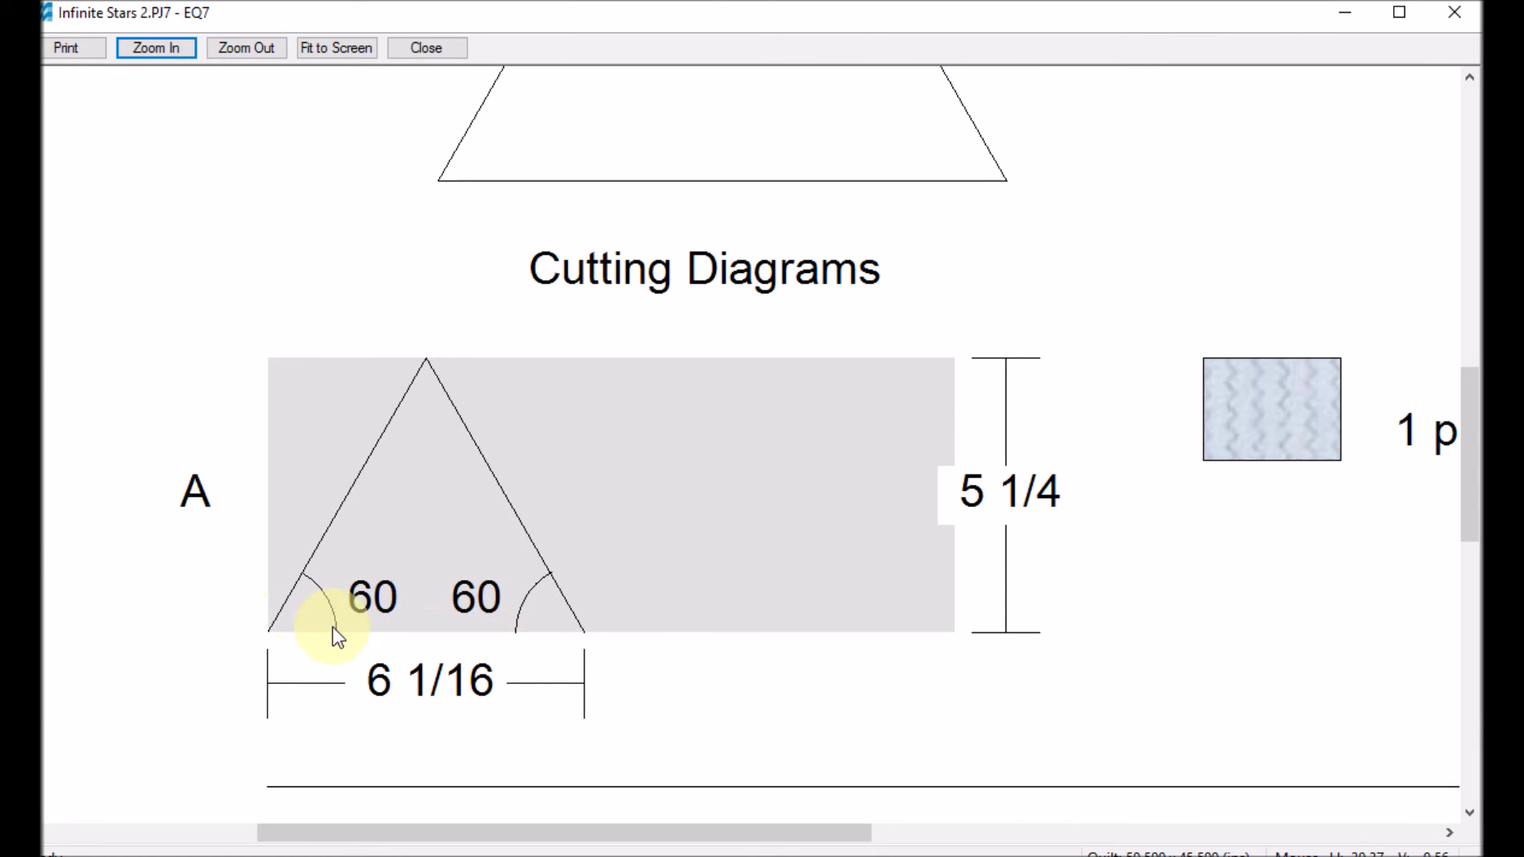
pyautogui.click(413, 51)
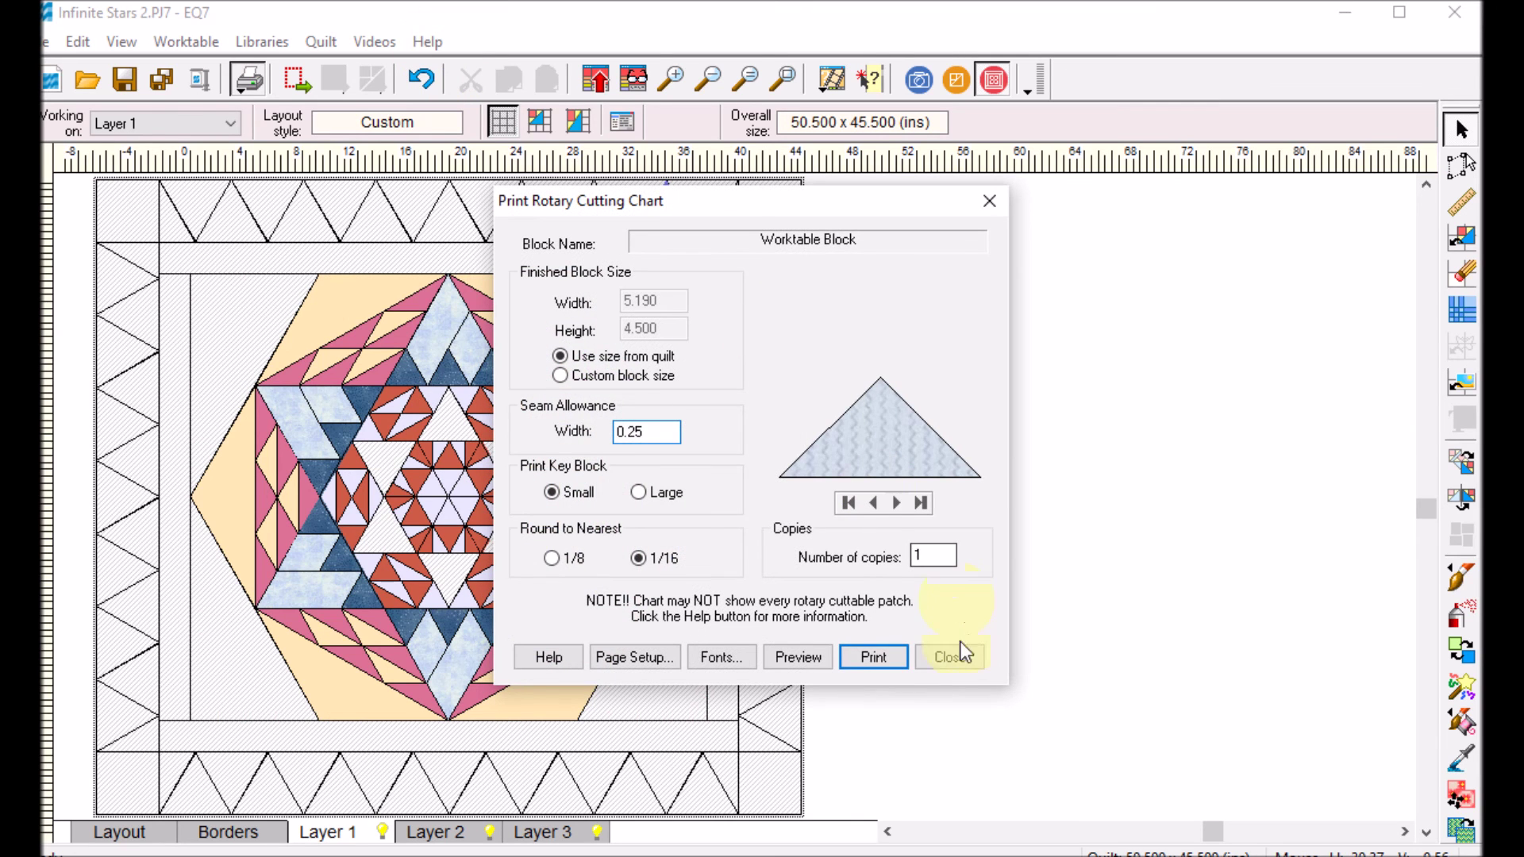
pyautogui.click(962, 653)
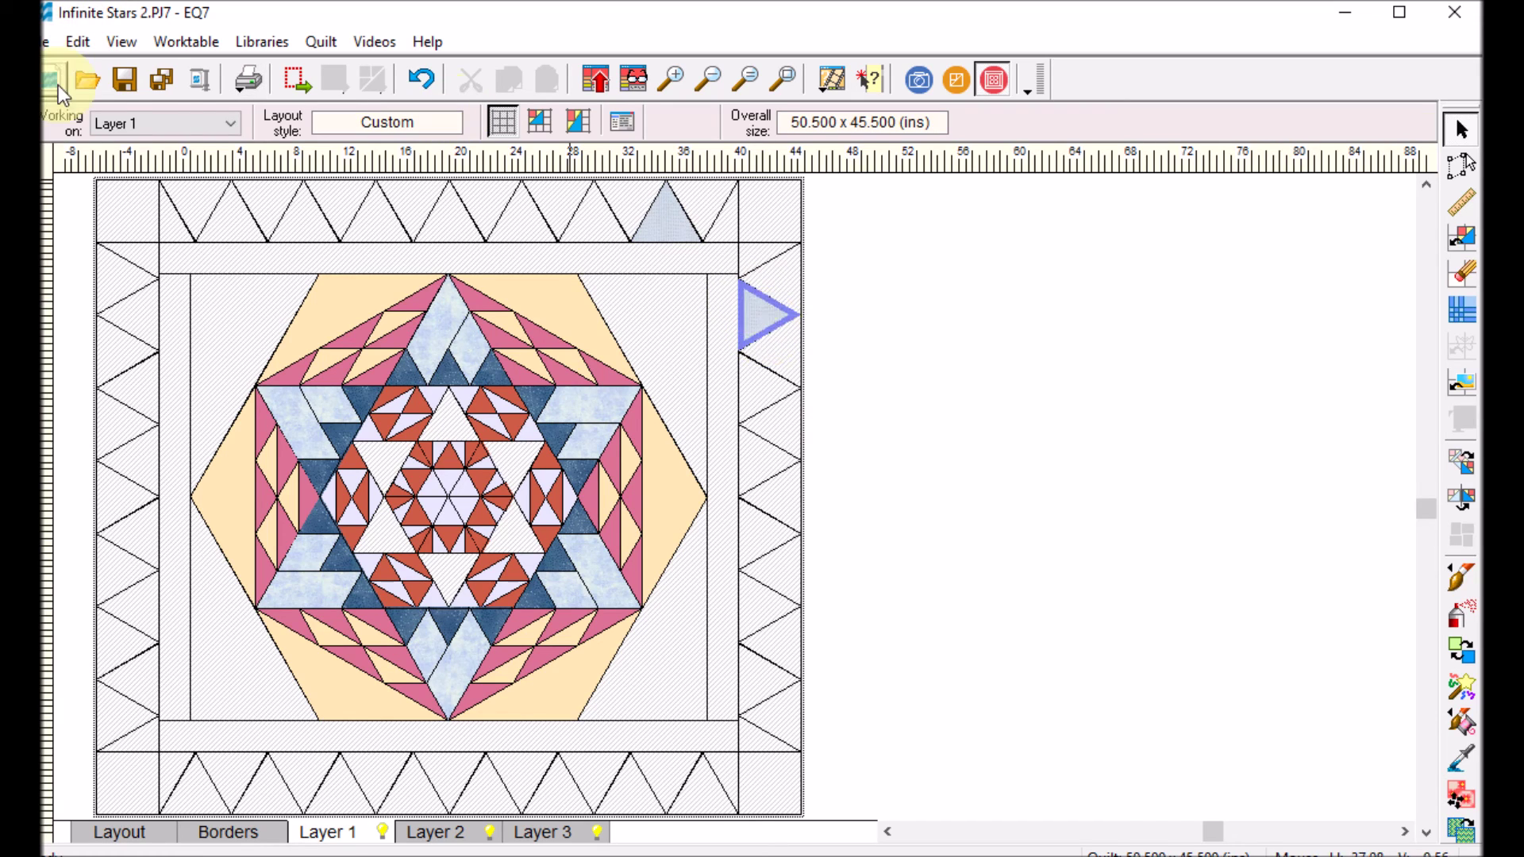
# Preview the rotary cutting chart for the painted right triangle of the pointed border and examine its cutting diagram up close.
pyautogui.click(249, 80)
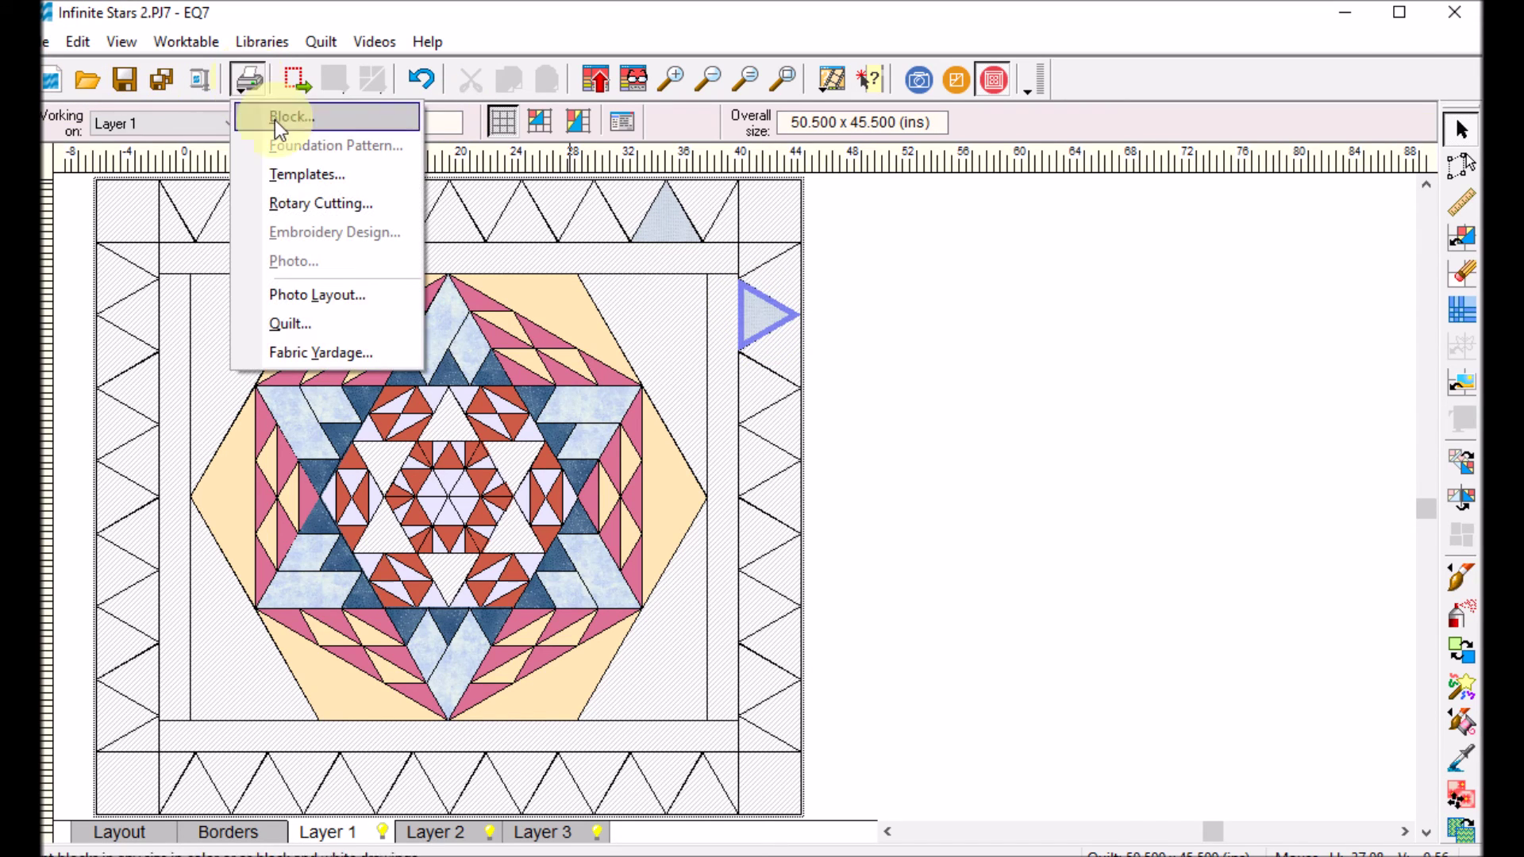
pyautogui.click(342, 203)
pyautogui.click(803, 659)
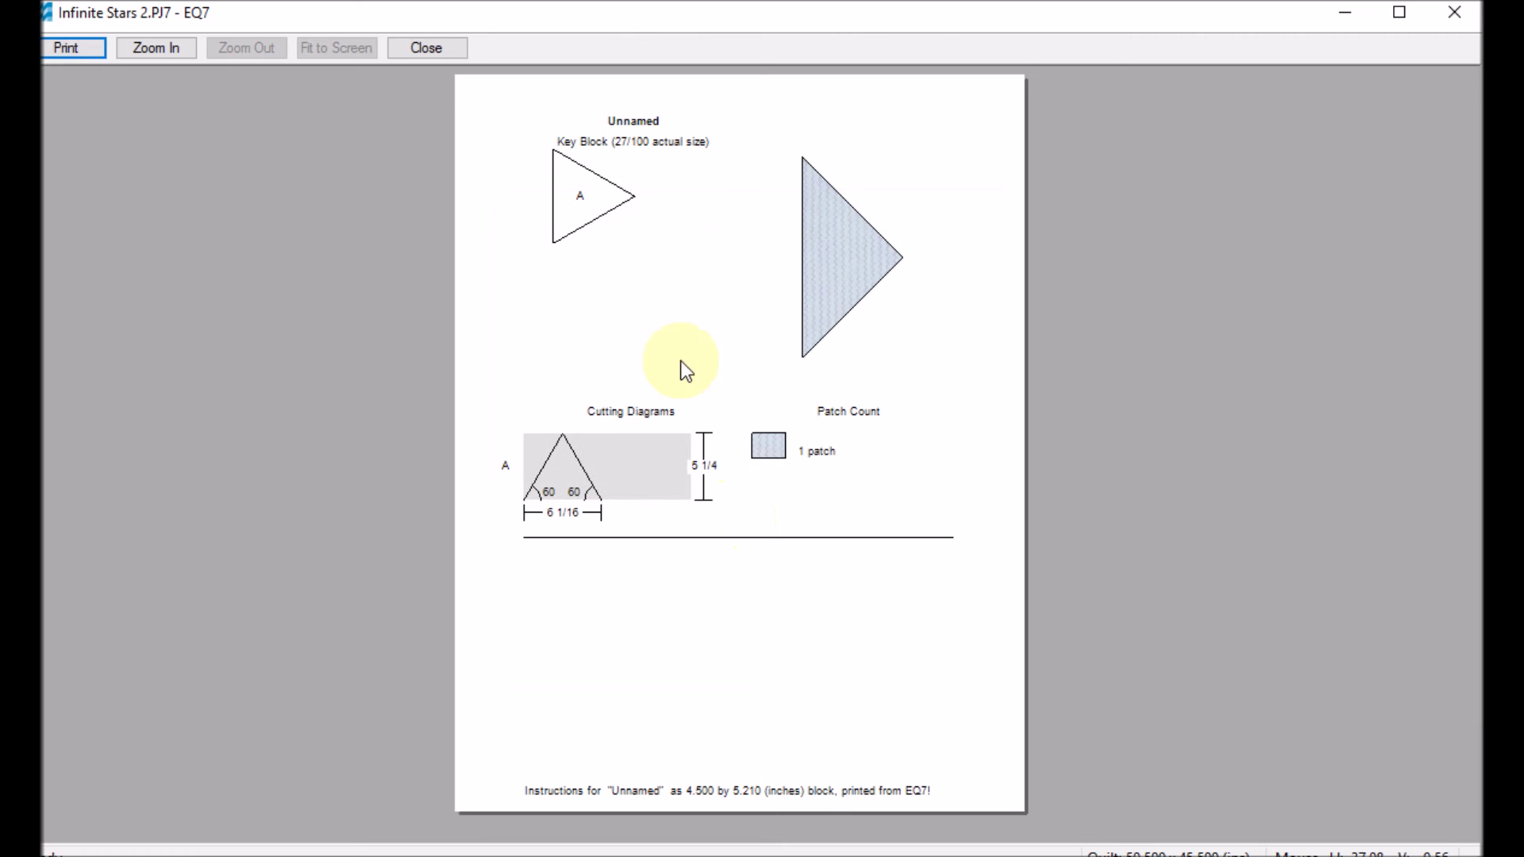
pyautogui.click(156, 47)
pyautogui.moveTo(488, 403); pyautogui.dragTo(724, 573)
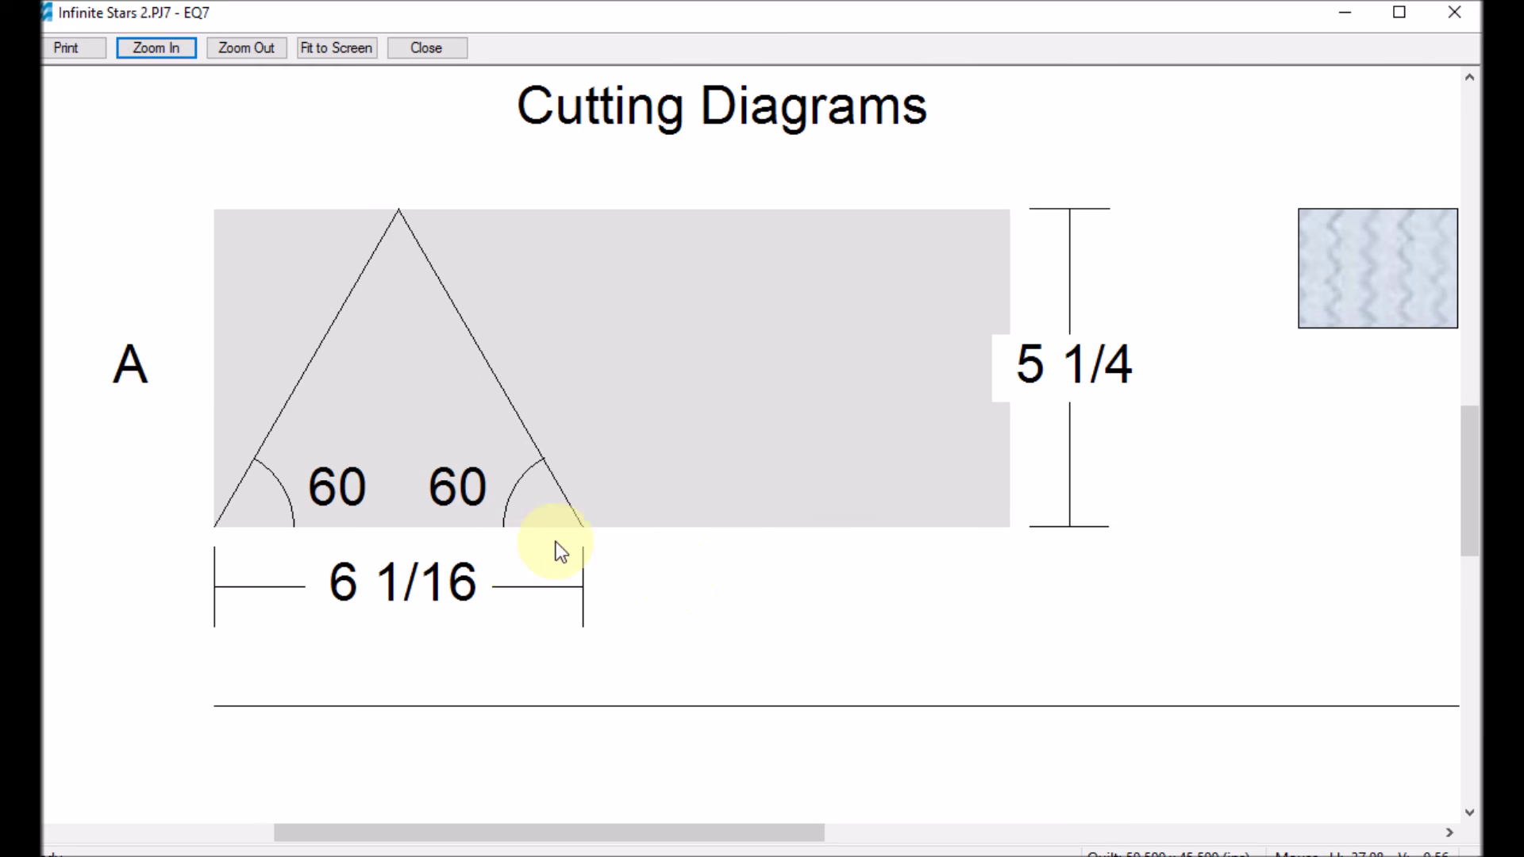
pyautogui.click(431, 46)
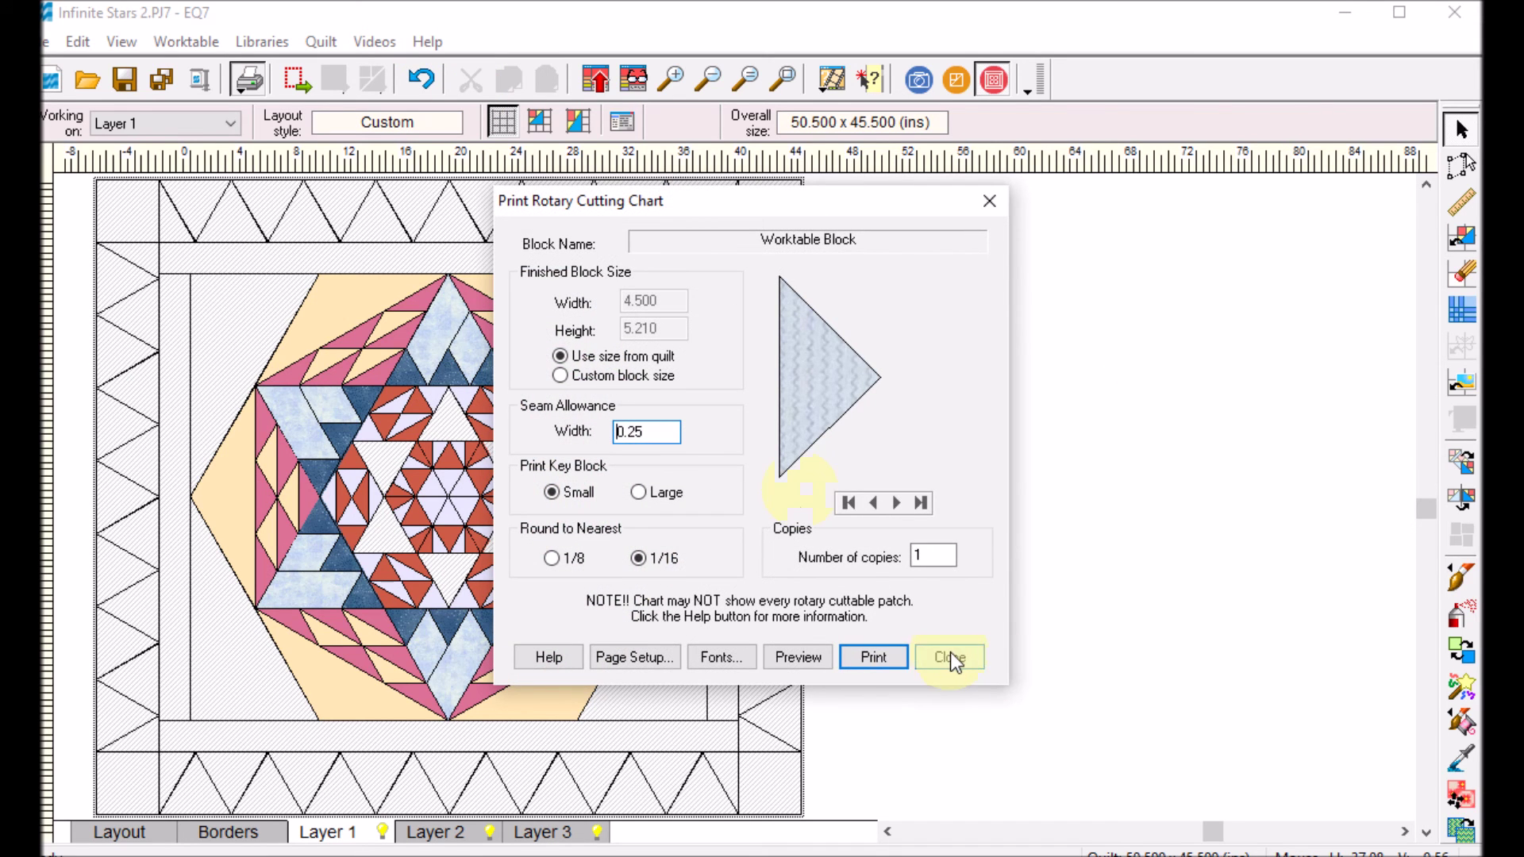
pyautogui.click(951, 657)
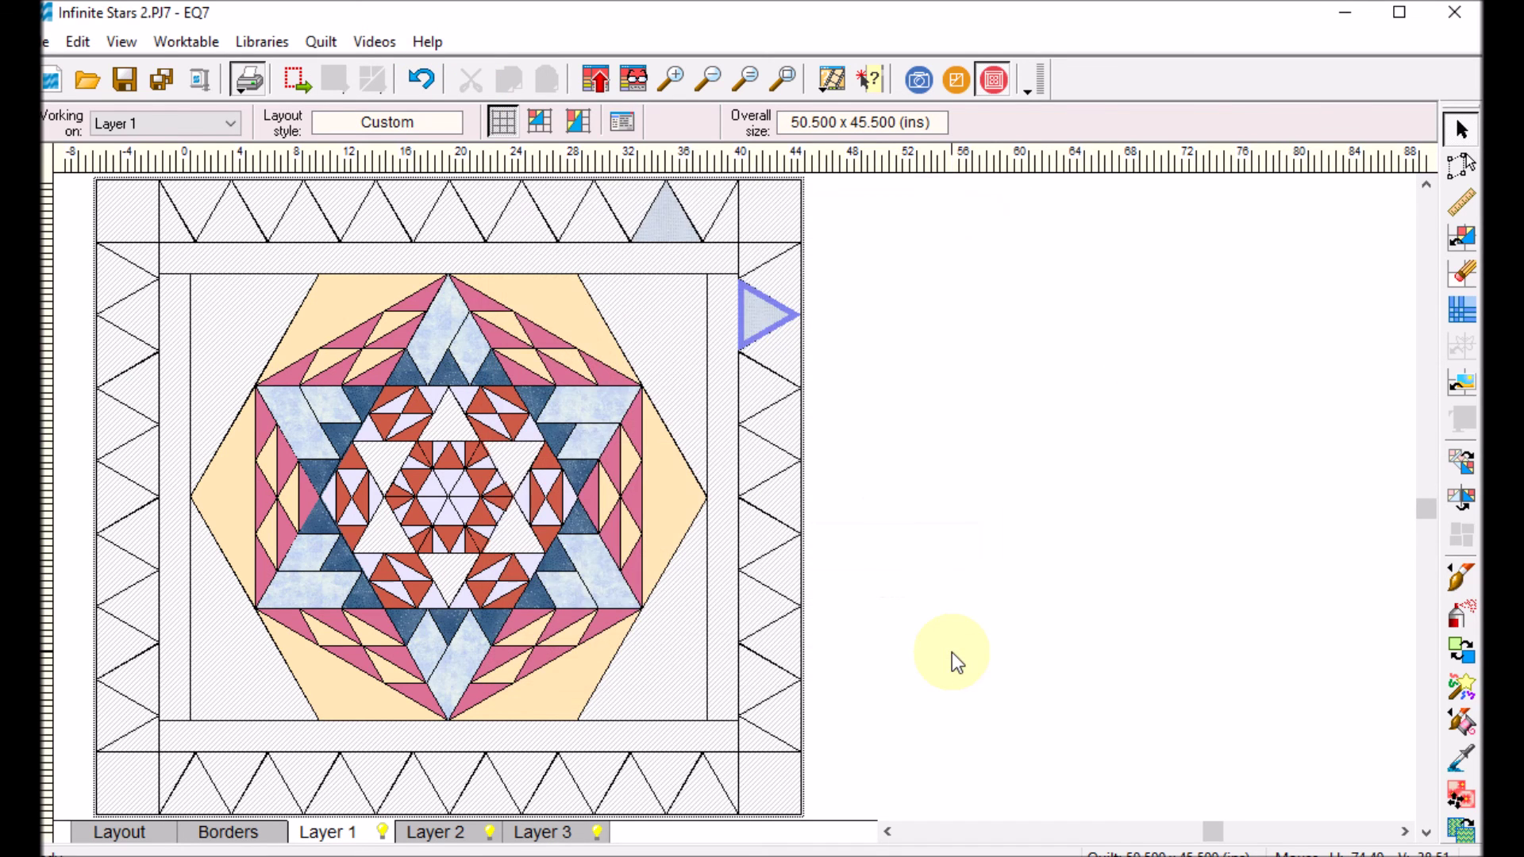
# Fill all triangles along the top side of the pointed border with the Sketchbook block that has the orange half and small blue triangles.
pyautogui.click(1462, 239)
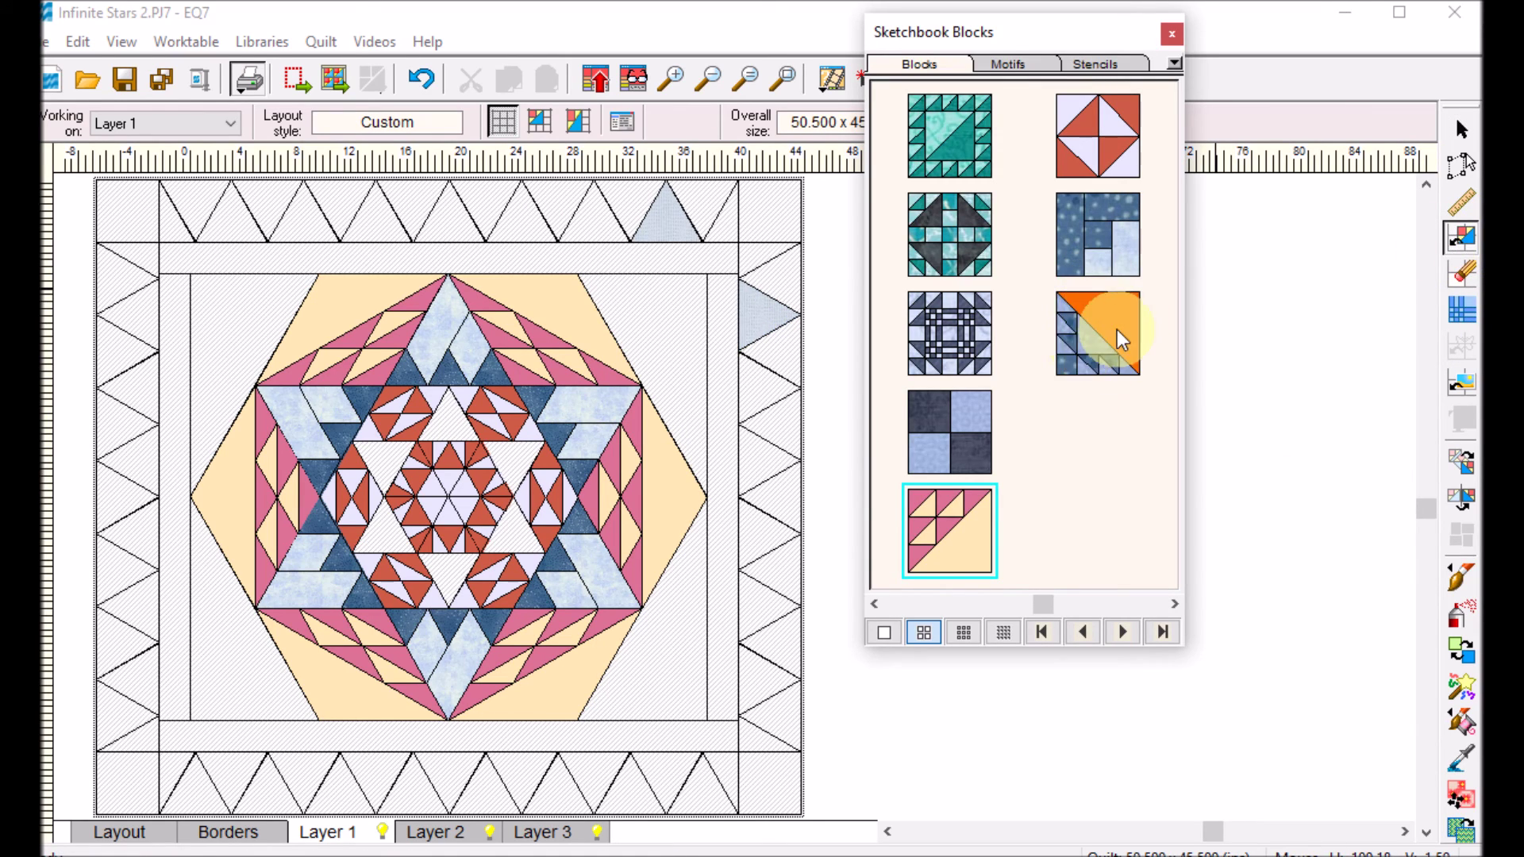
pyautogui.click(1092, 346)
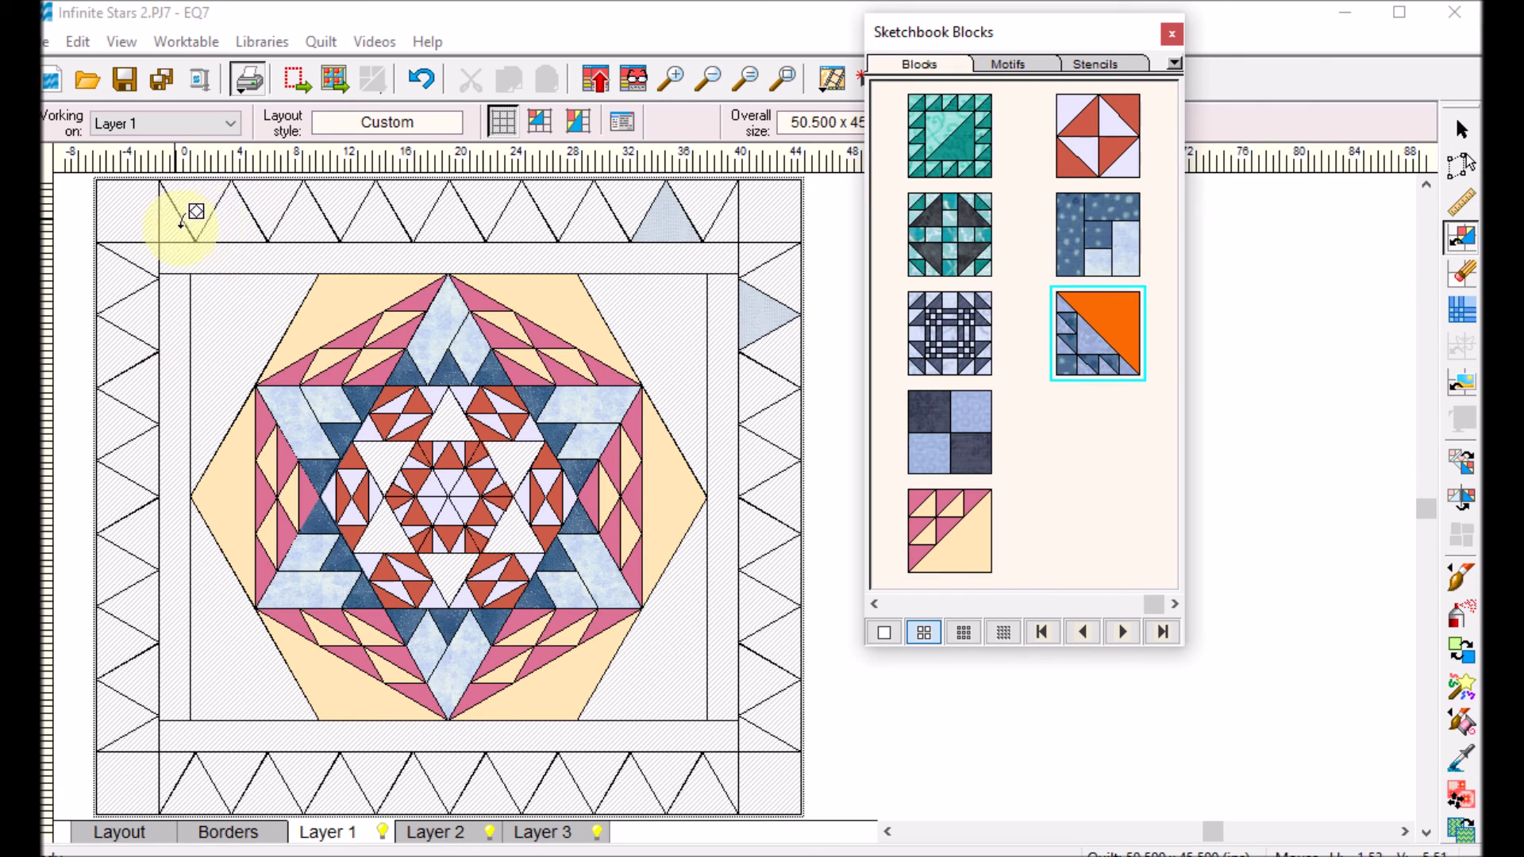
pyautogui.click(231, 211)
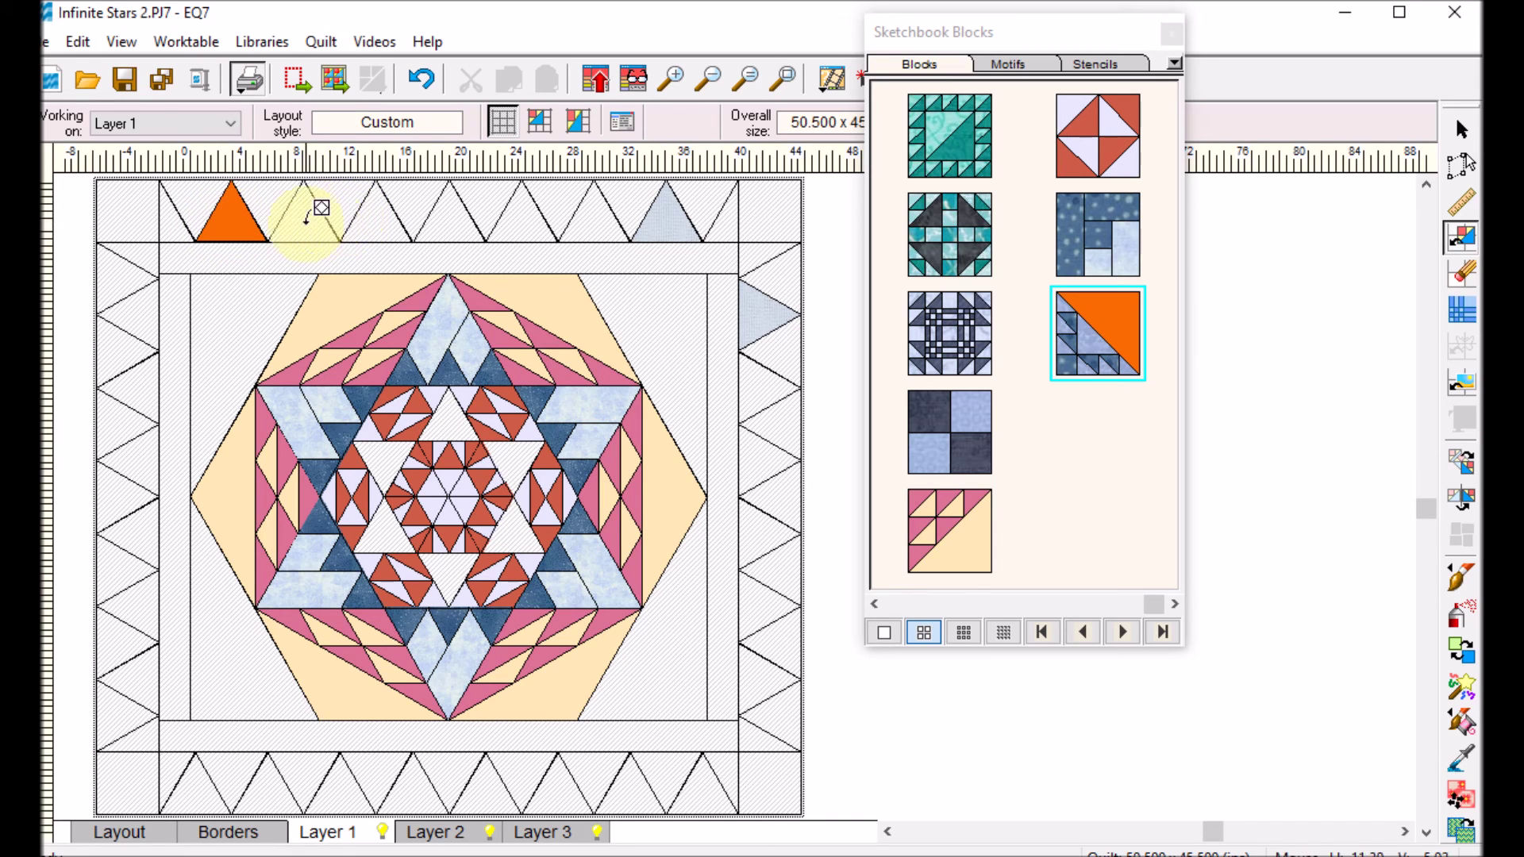
pyautogui.click(305, 213)
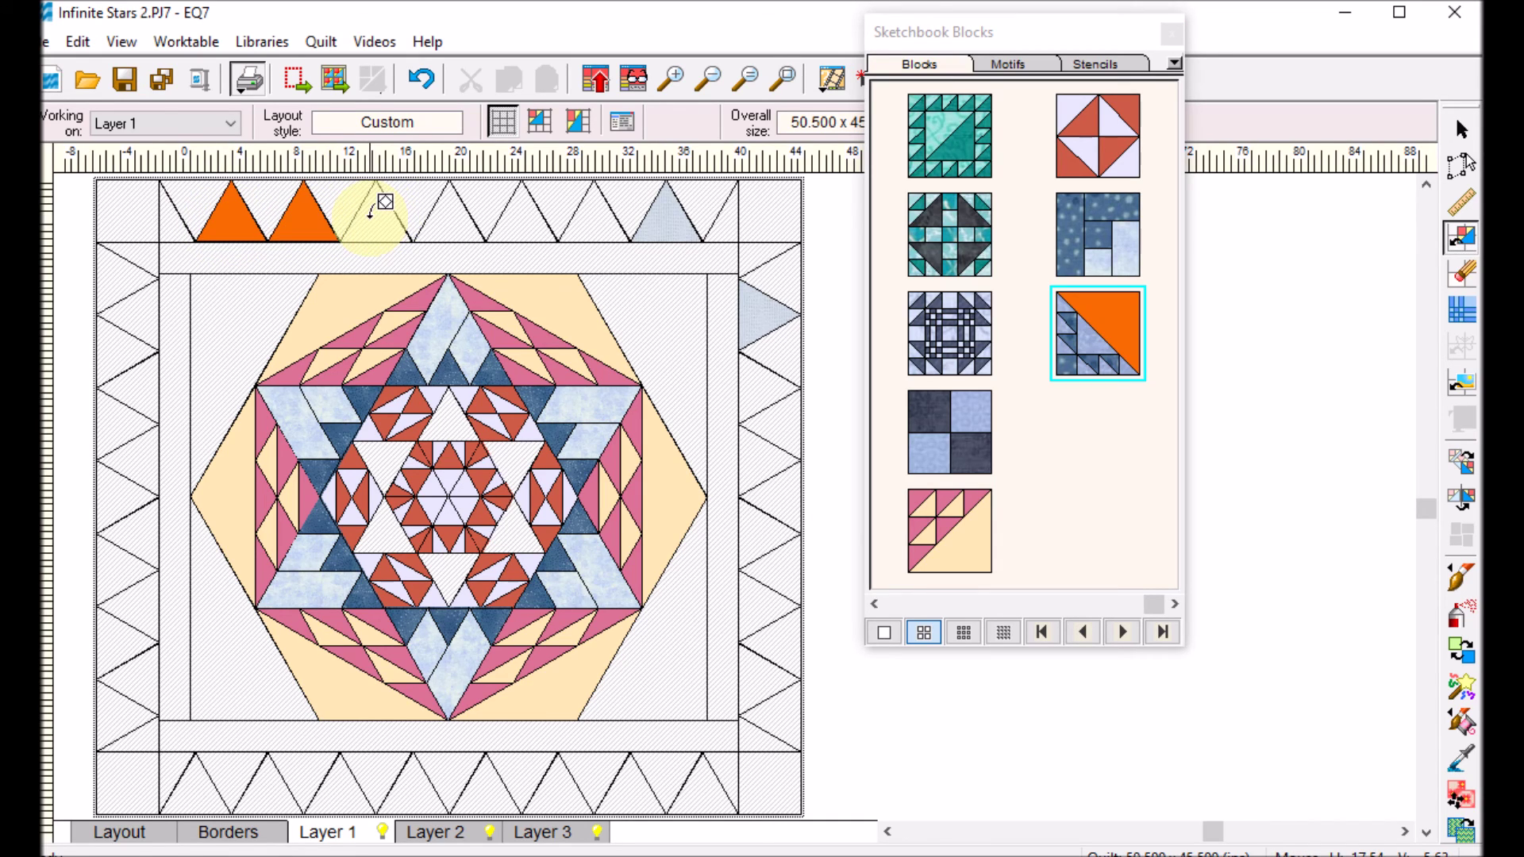
pyautogui.keyDown('ctrl'); pyautogui.click(372, 213); pyautogui.keyUp('ctrl')
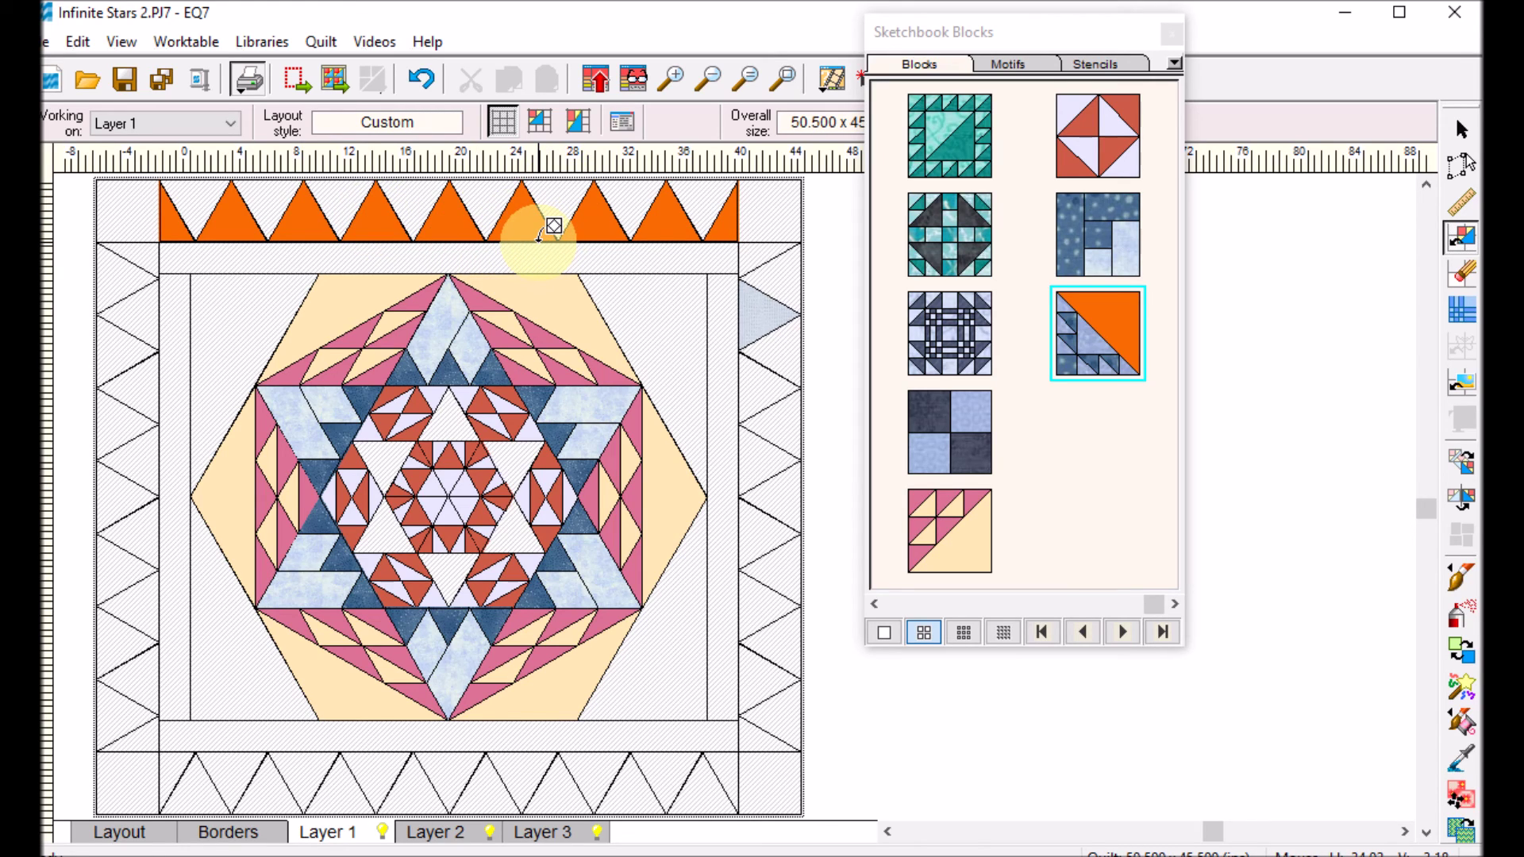
# Fill the right, bottom and left sides and all four corners of the pointed border with the same orange and blue block.
pyautogui.keyDown('ctrl'); pyautogui.click(752, 305); pyautogui.keyUp('ctrl')
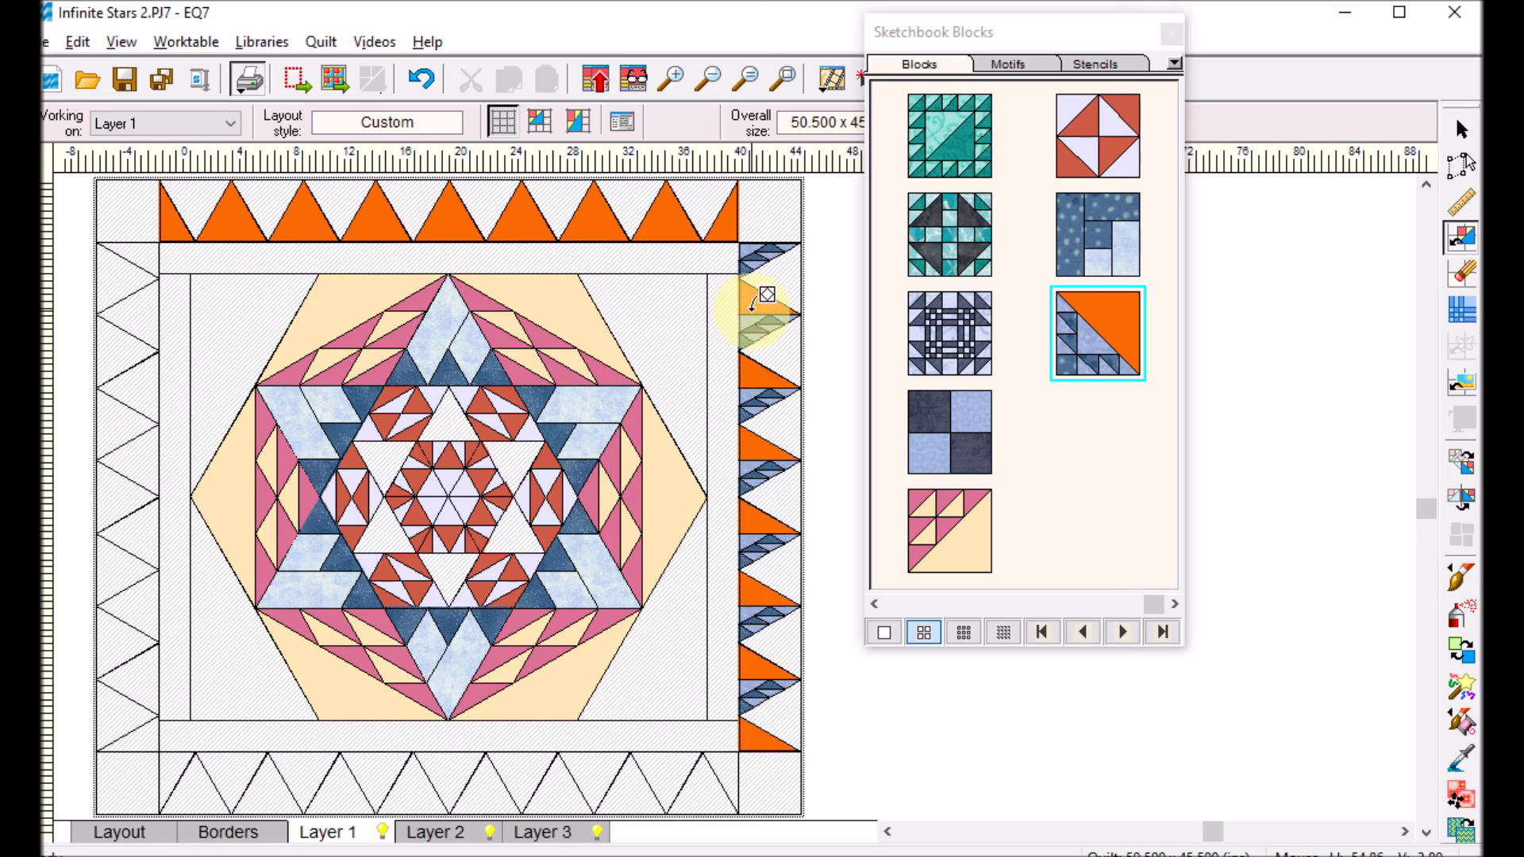
pyautogui.keyDown('ctrl'); pyautogui.click(724, 758); pyautogui.keyUp('ctrl')
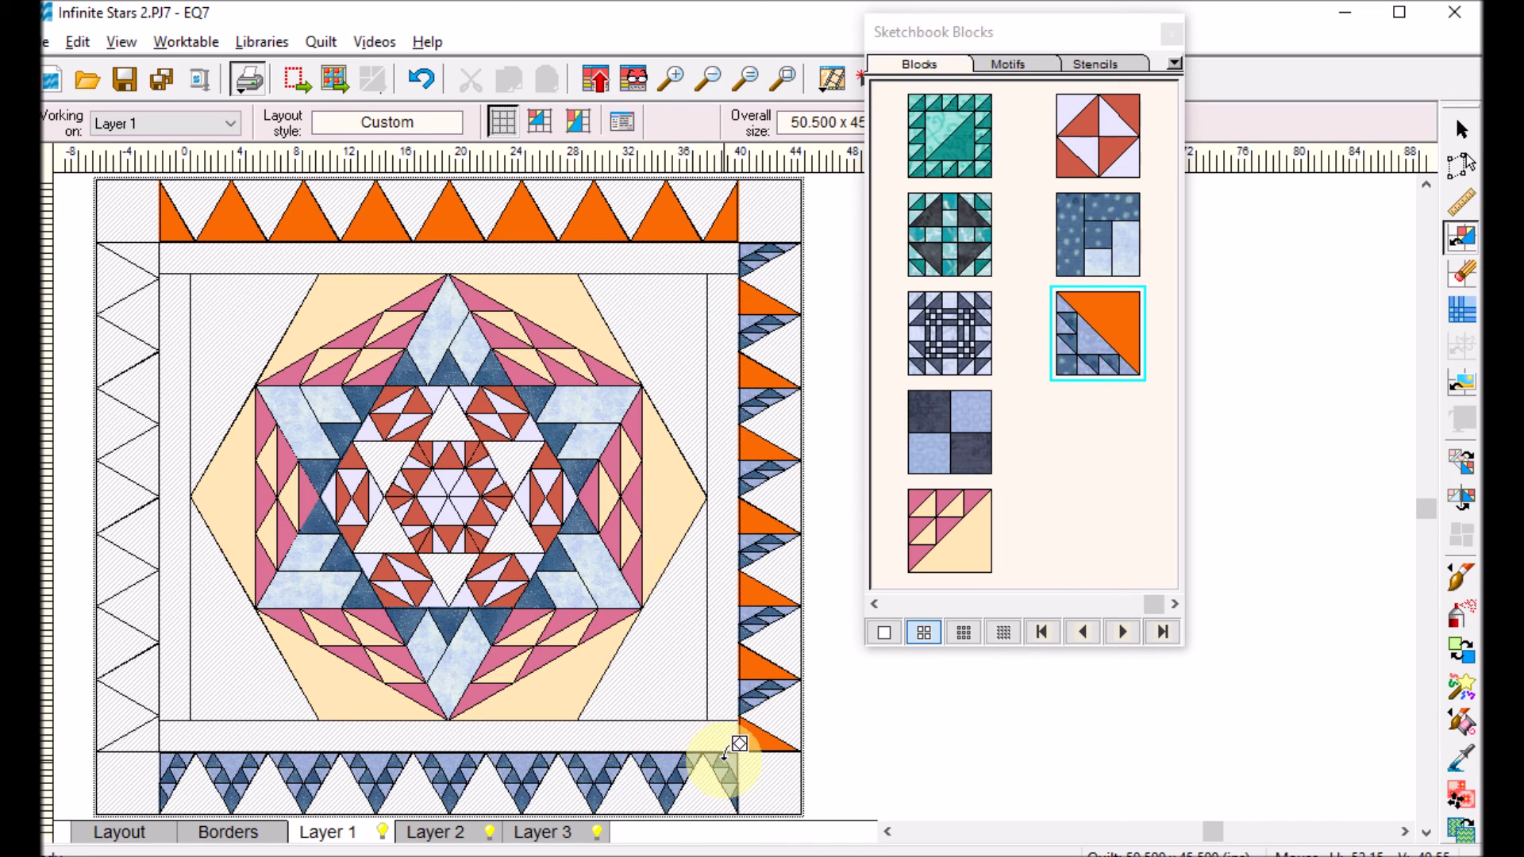
pyautogui.keyDown('ctrl'); pyautogui.click(147, 665); pyautogui.keyUp('ctrl')
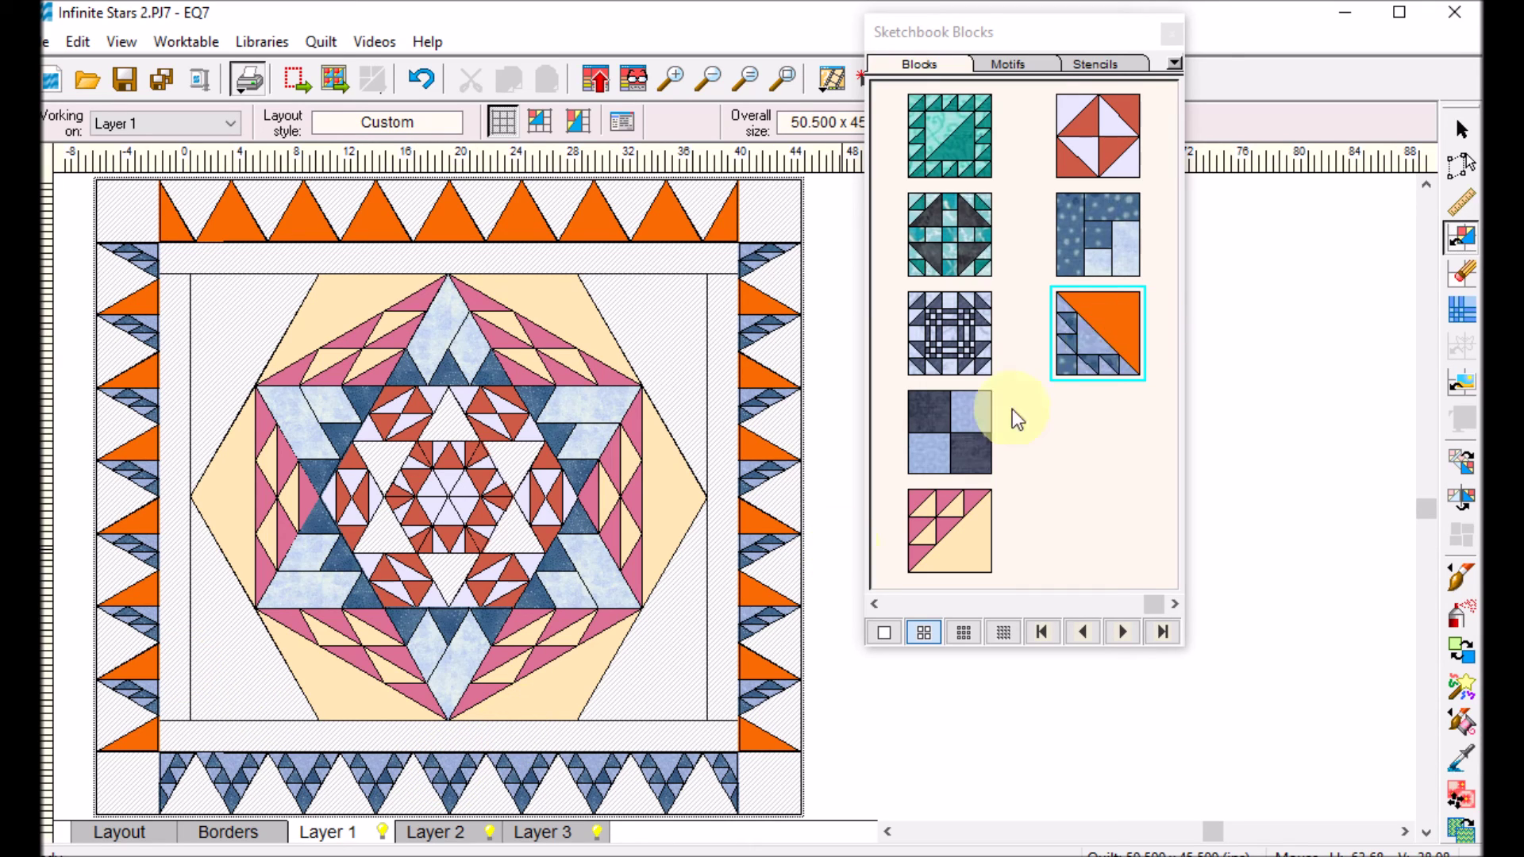
pyautogui.click(1097, 341)
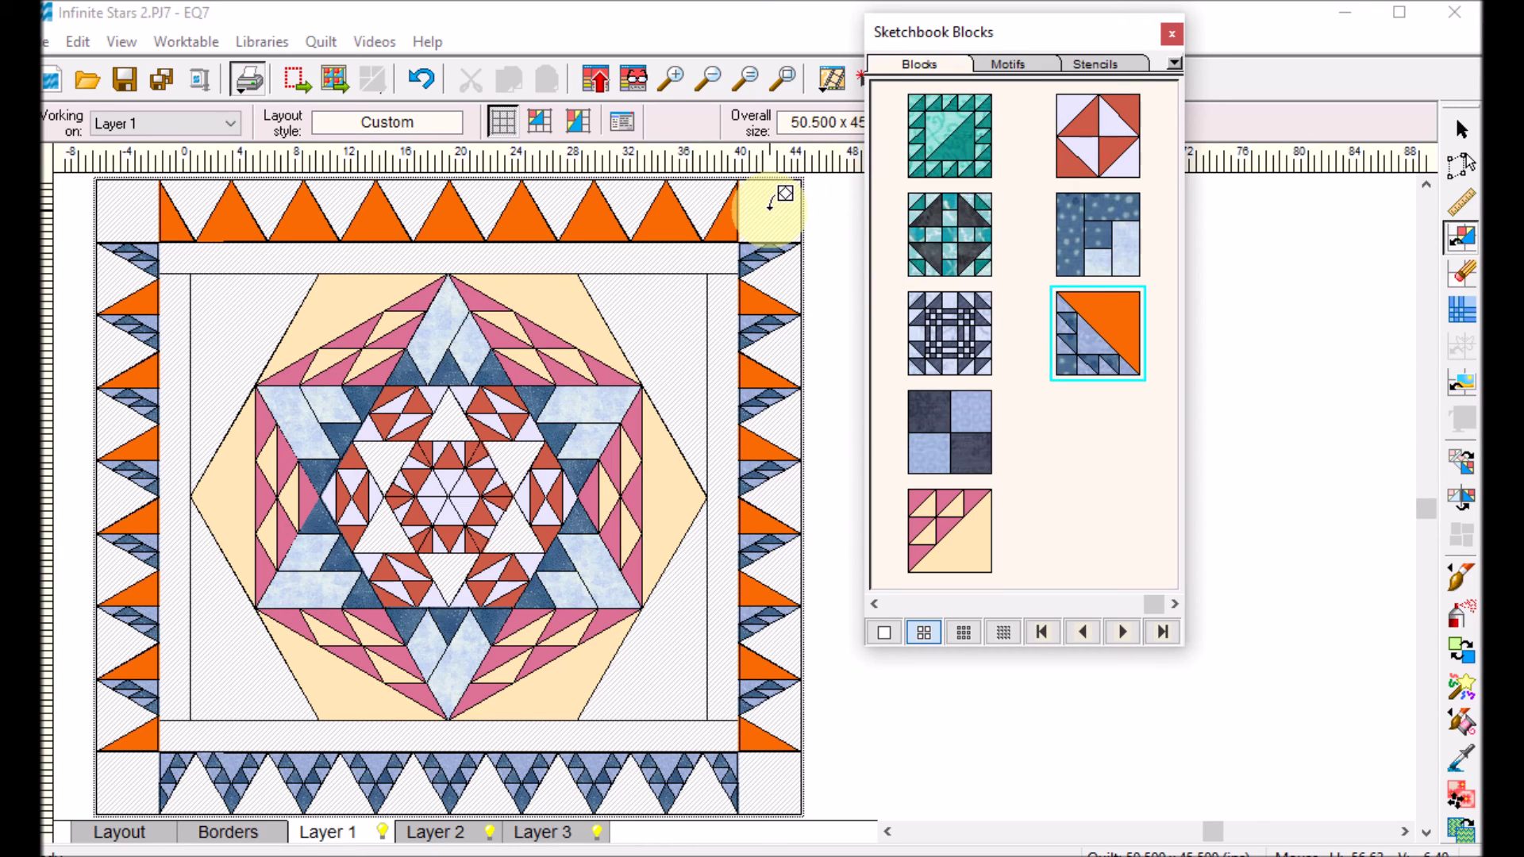
pyautogui.keyDown('ctrl'); pyautogui.click(787, 197); pyautogui.keyUp('ctrl')
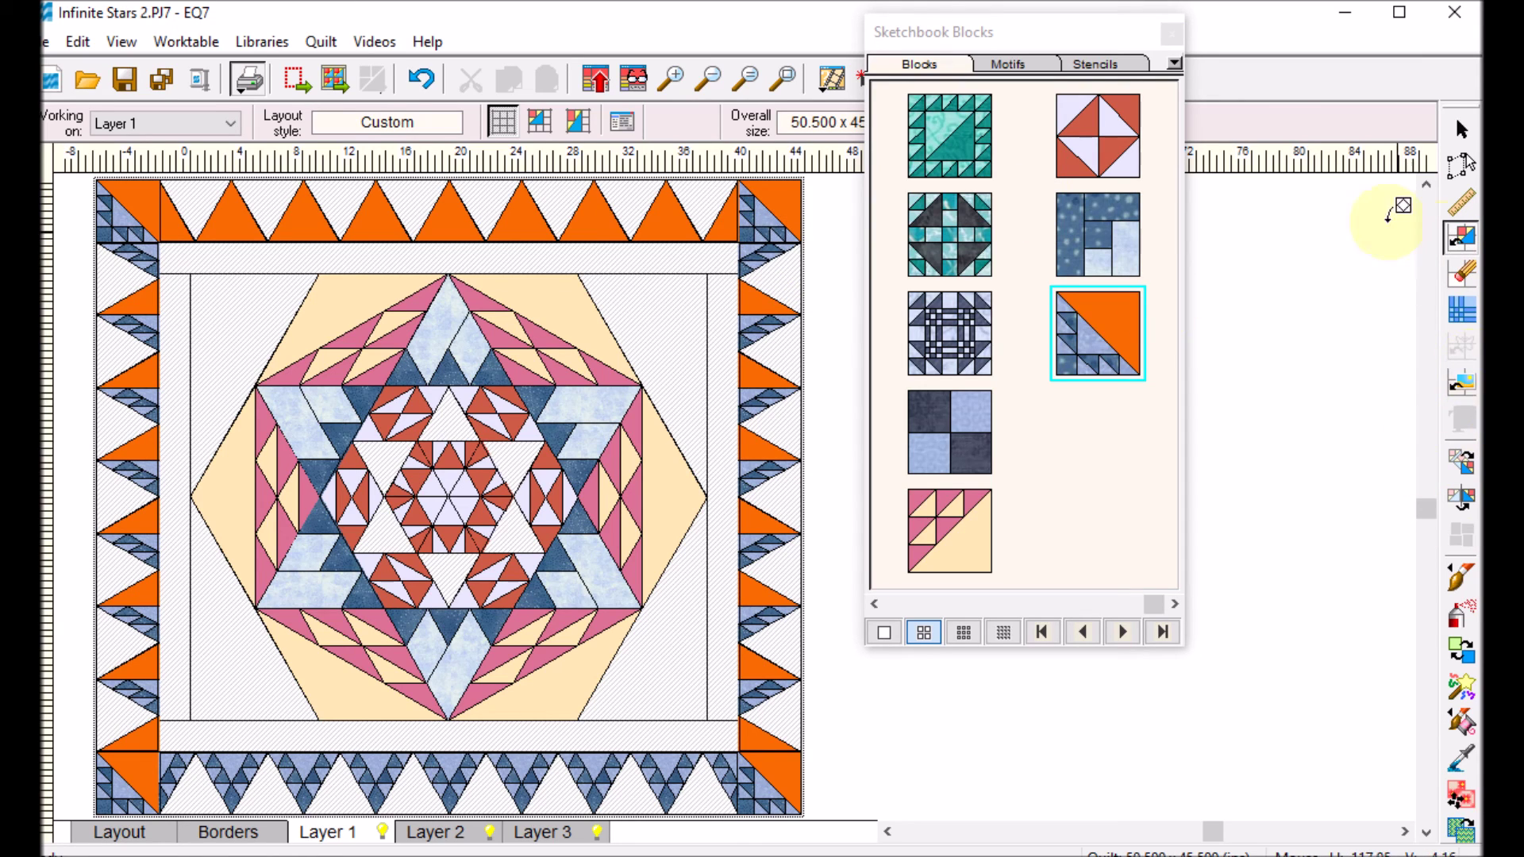
# Rotate all blocks along the top and right sides of the pointed border so the blue pieced half fills the triangles.
pyautogui.click(1458, 459)
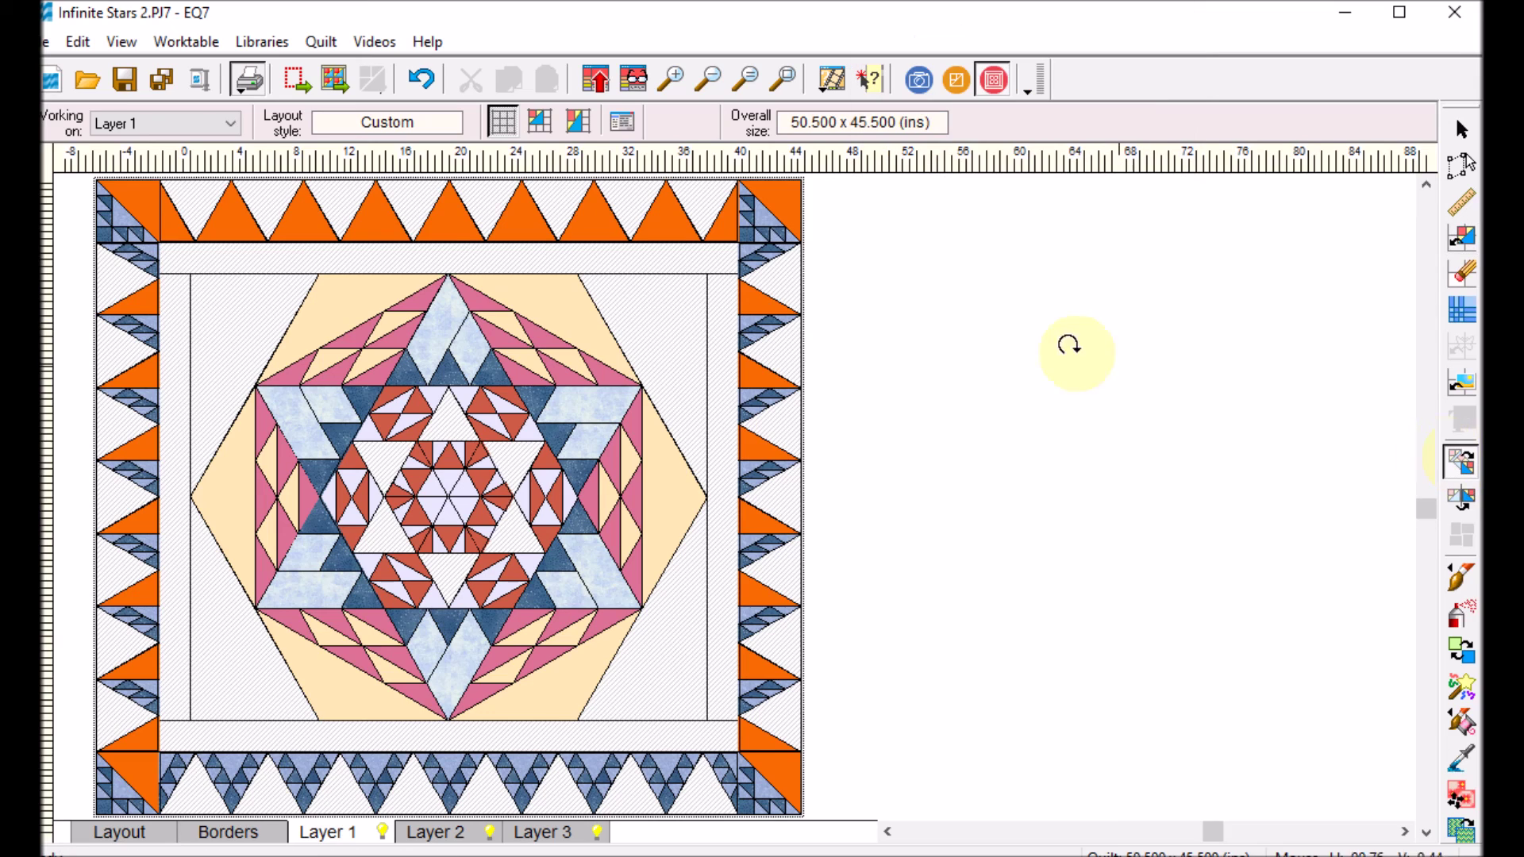
pyautogui.click(219, 214)
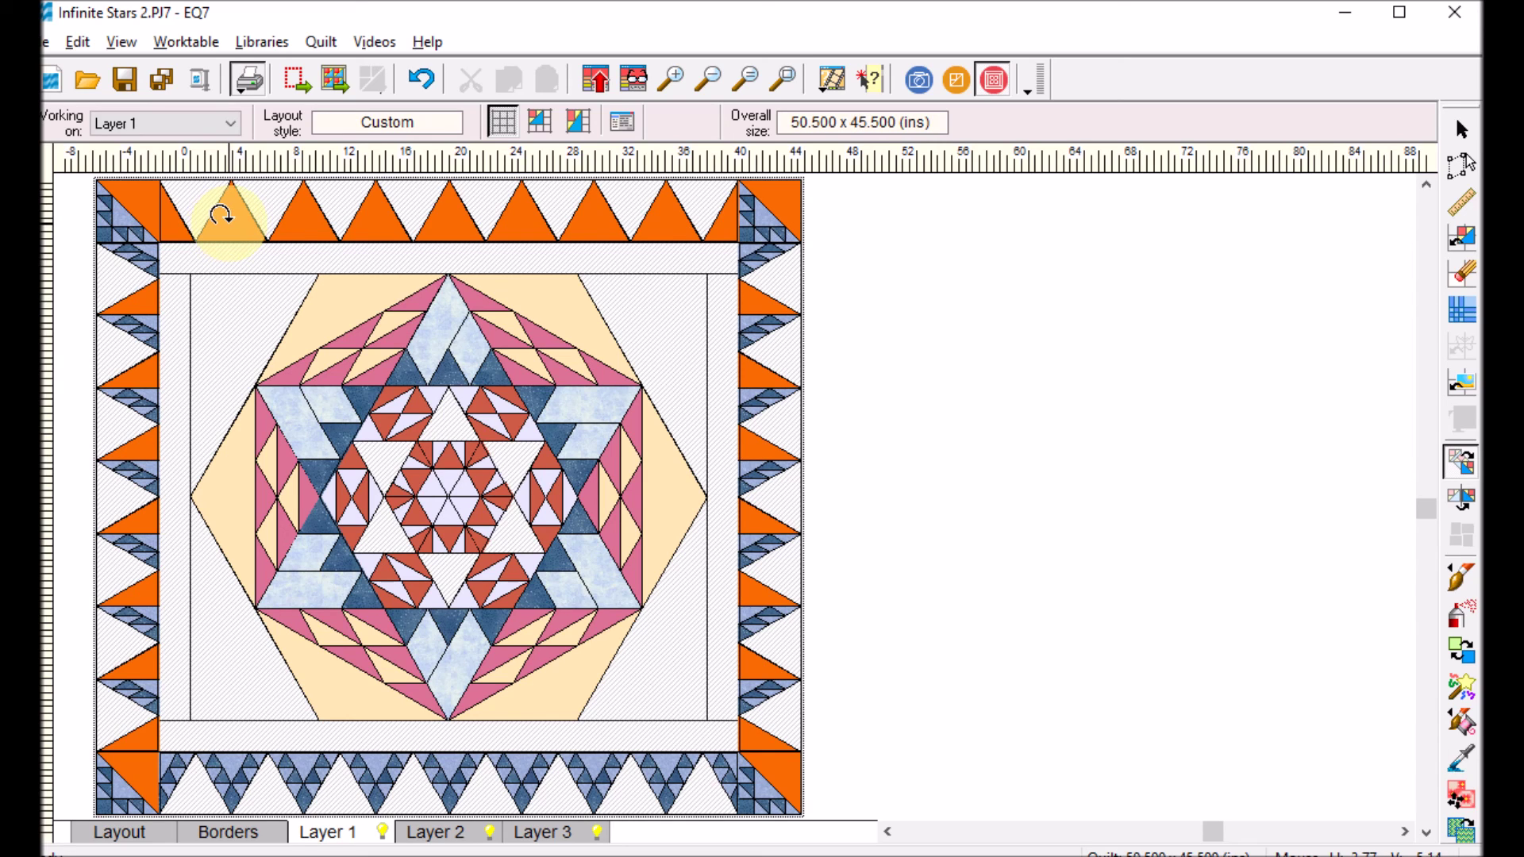
pyautogui.click(220, 214)
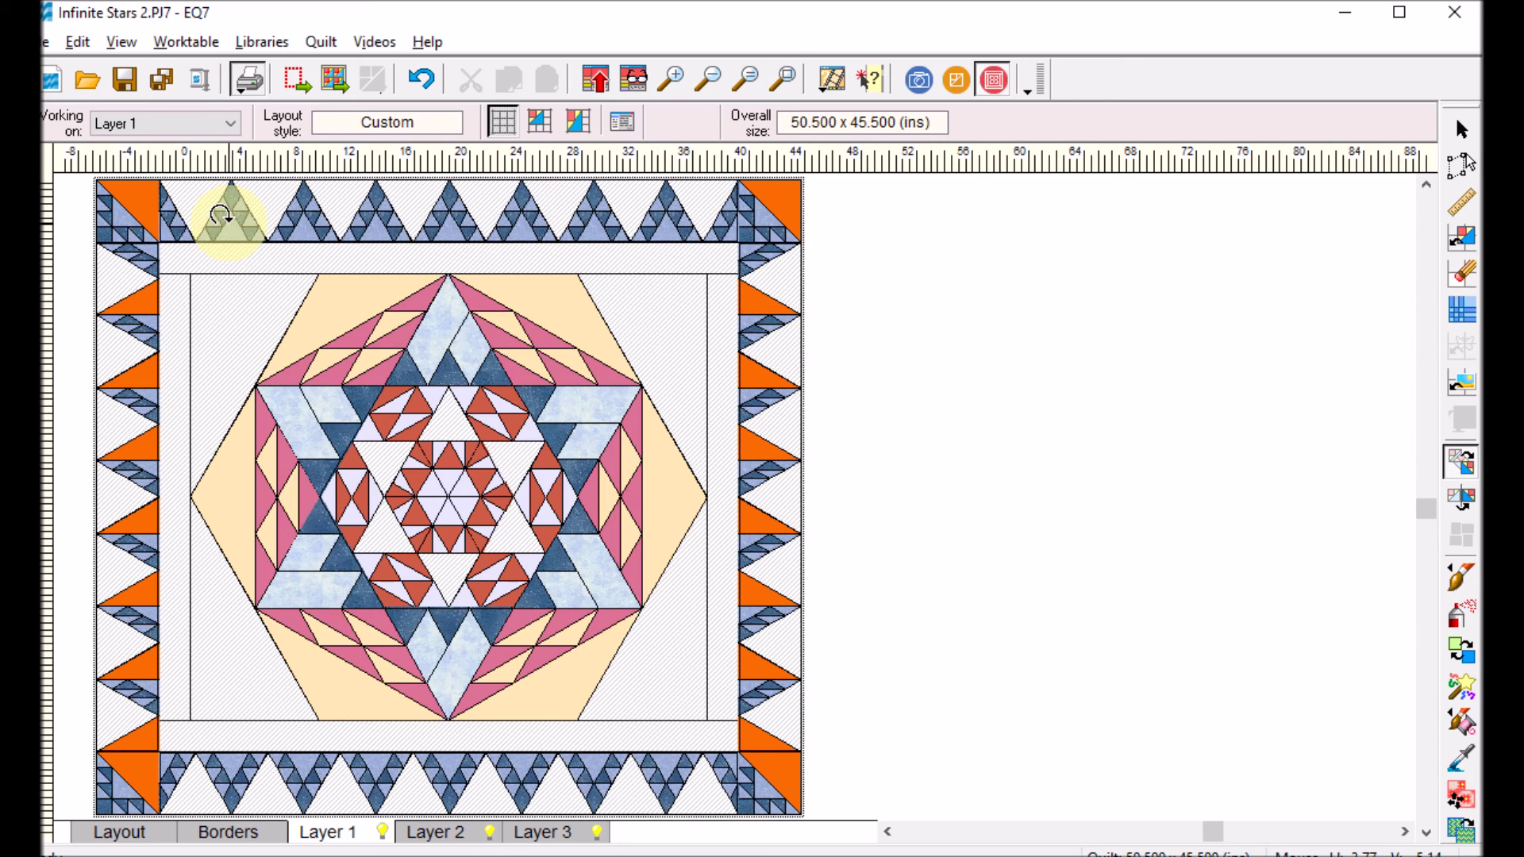
pyautogui.click(754, 307)
pyautogui.click(752, 304)
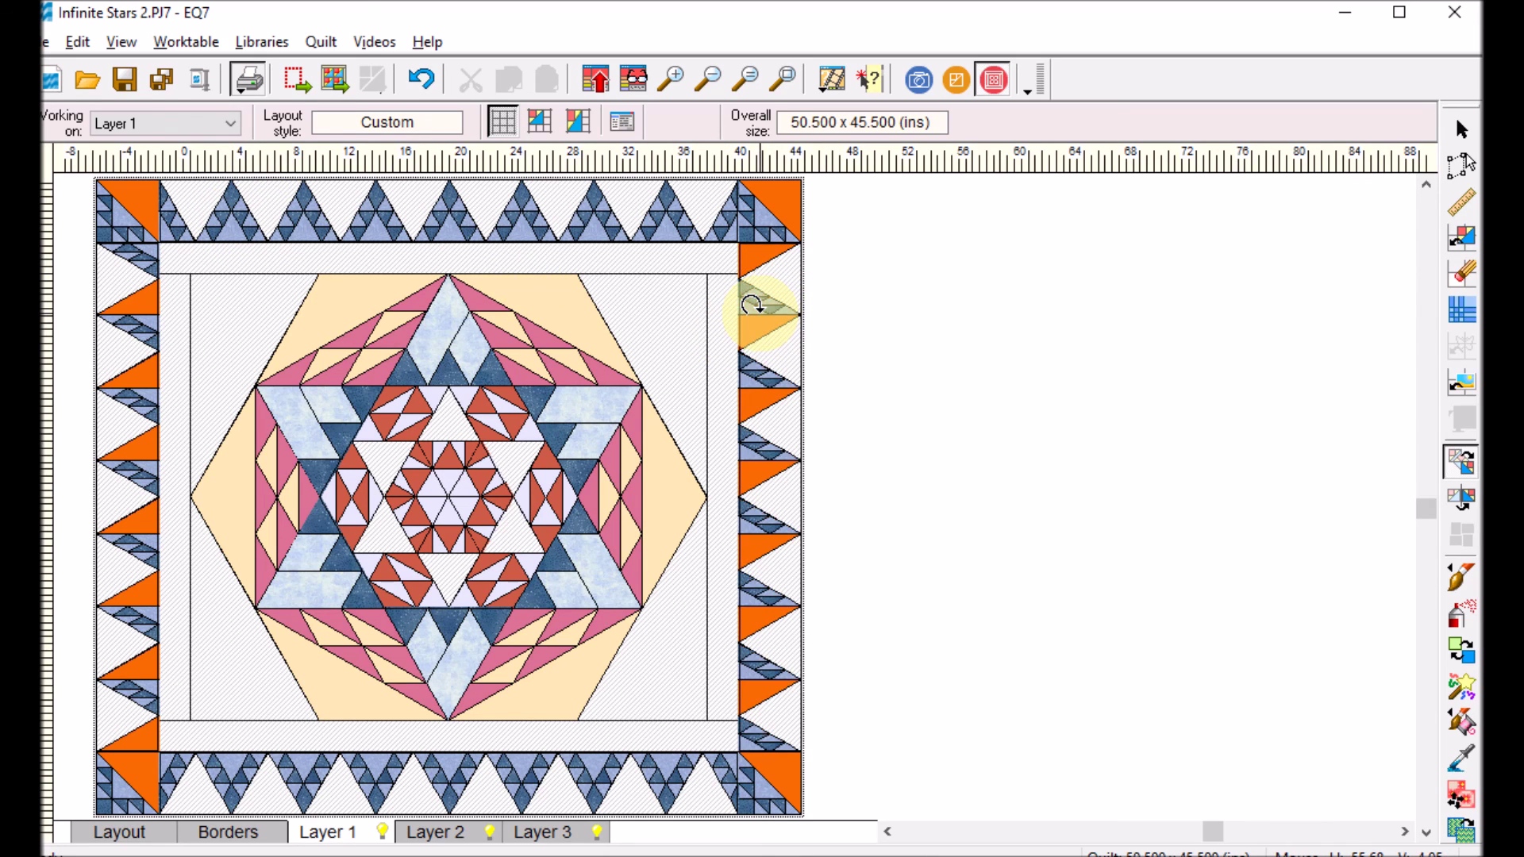
pyautogui.click(754, 306)
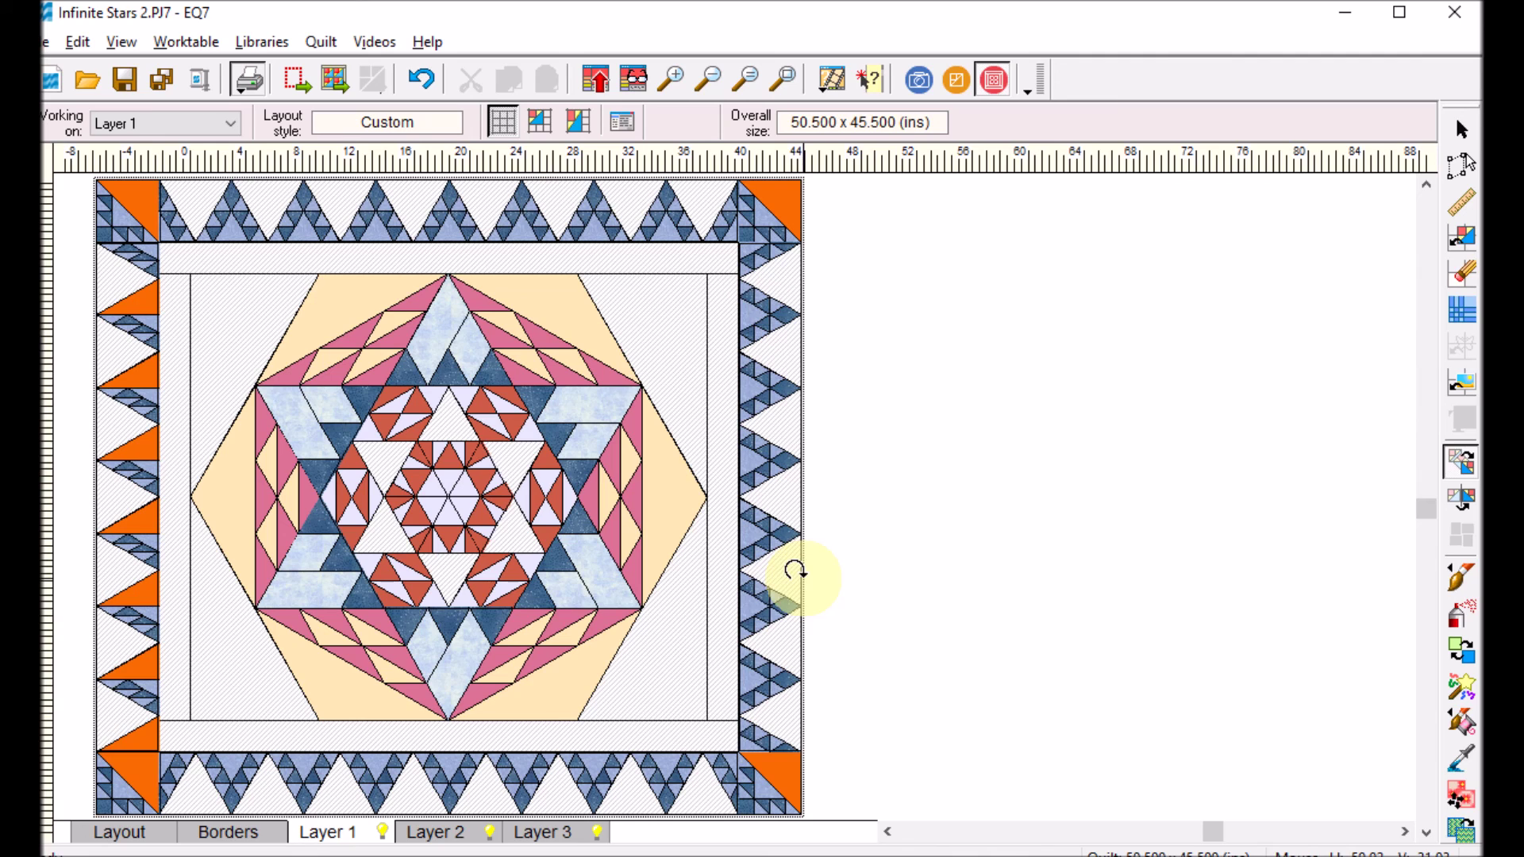
# Rotate the two bottom corner blocks so their orange halves face outward, and rotate the left side's blocks to show the blue pieced half.
pyautogui.click(766, 783)
pyautogui.click(766, 783)
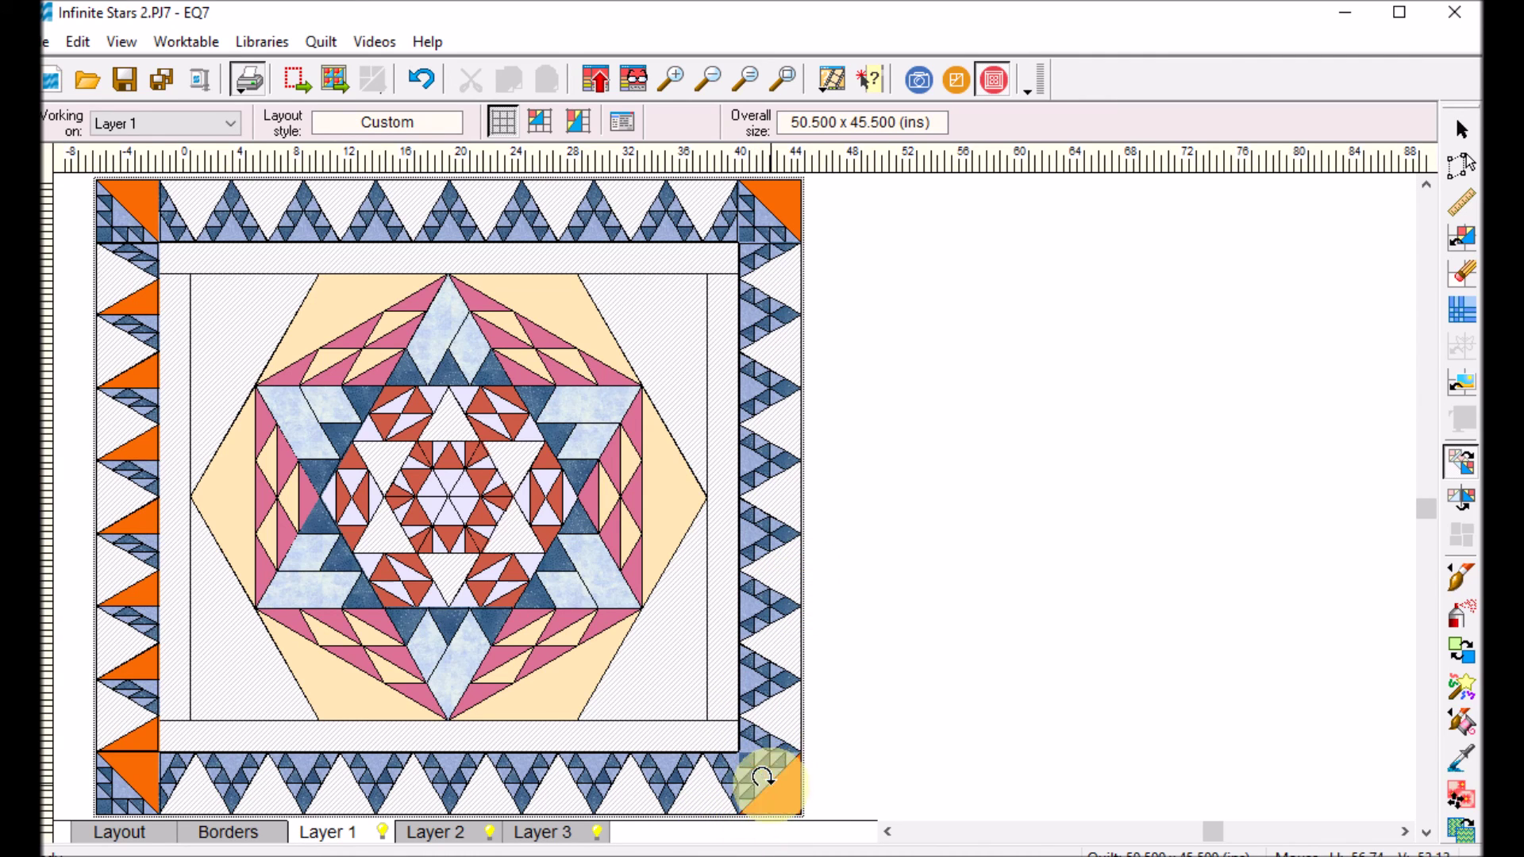
pyautogui.click(147, 765)
pyautogui.click(147, 766)
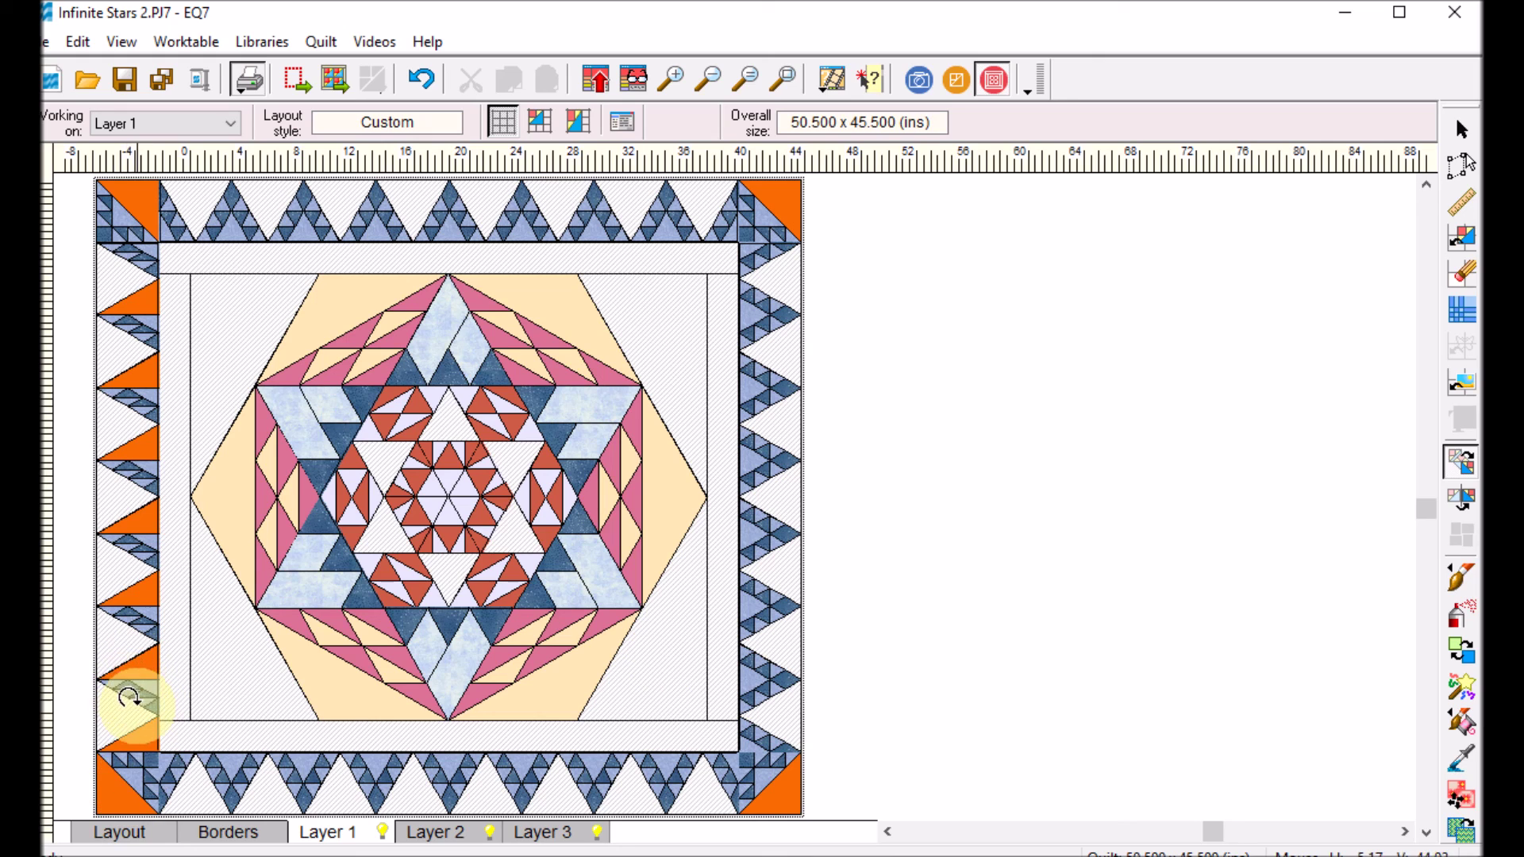
pyautogui.keyDown('ctrl'); pyautogui.click(131, 695); pyautogui.keyUp('ctrl')
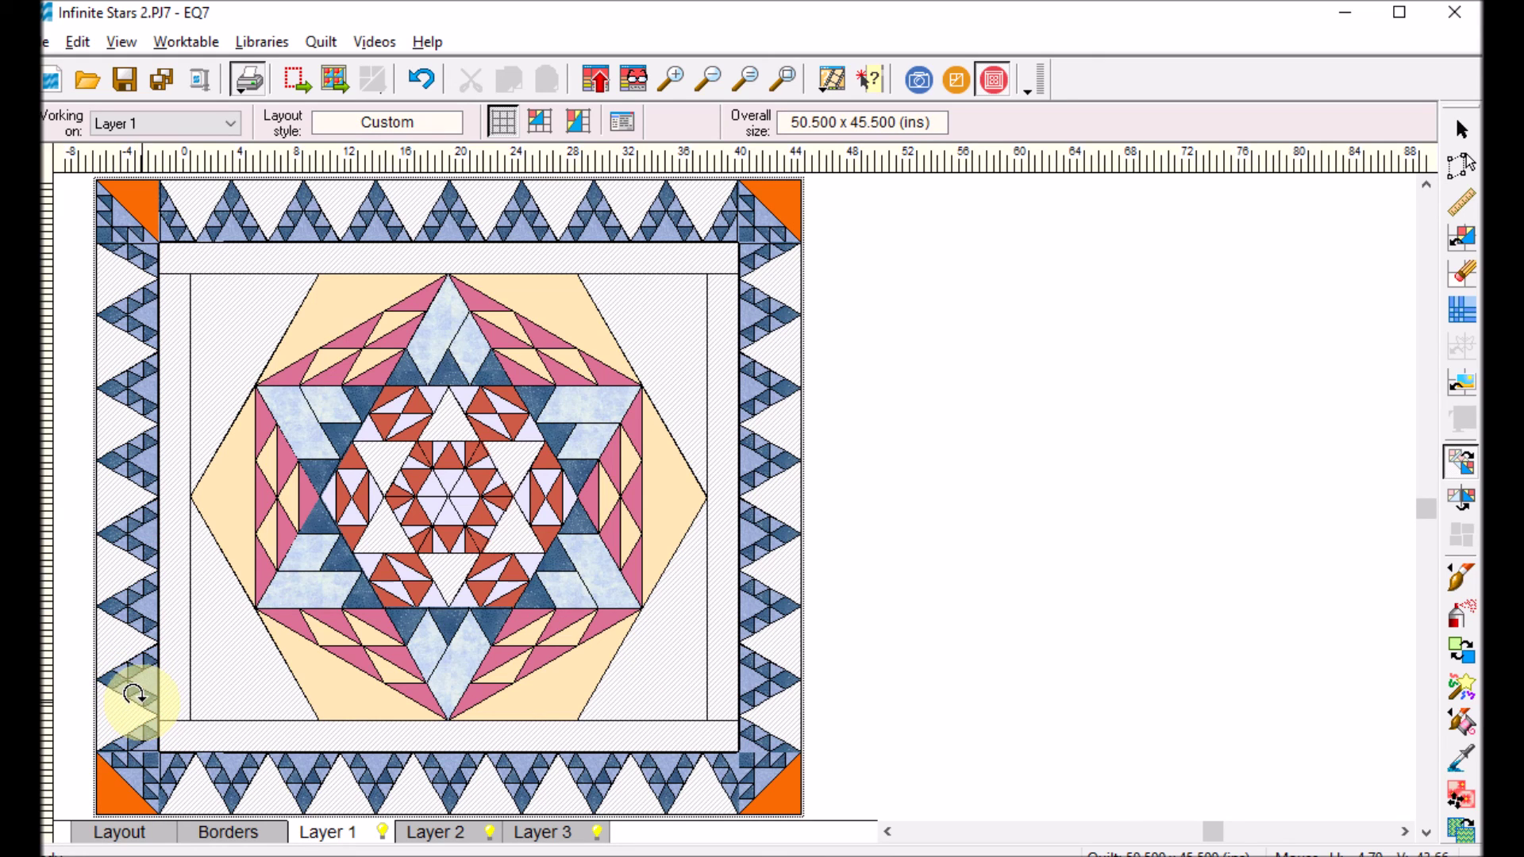
# Rotate the top-left corner block so its pieced half faces inward, and rotate a block just right of the quilt's central star.
pyautogui.click(116, 201)
pyautogui.click(117, 201)
pyautogui.click(119, 199)
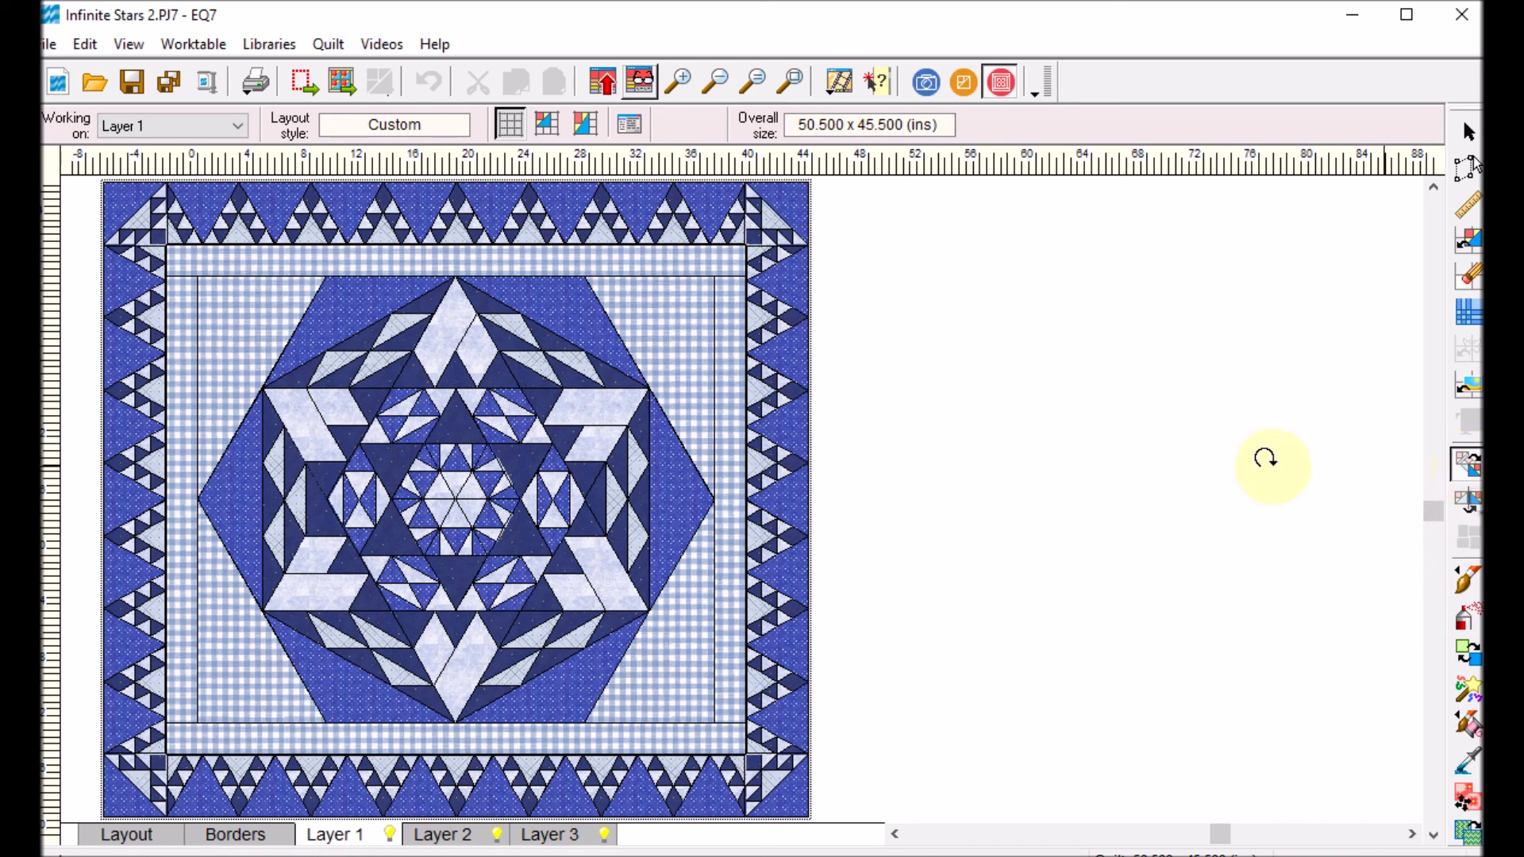
pyautogui.click(547, 500)
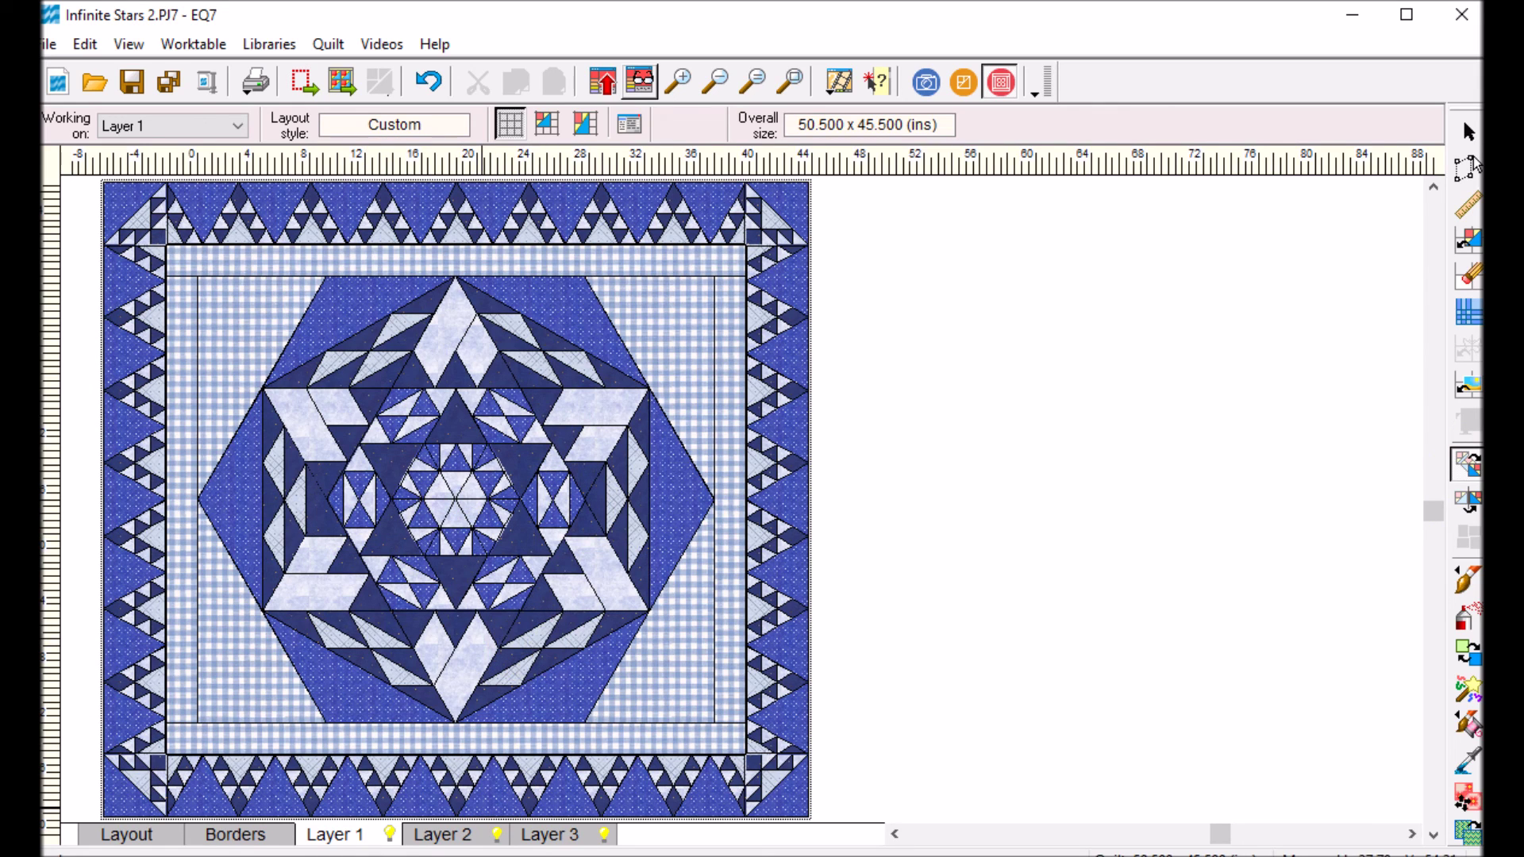
# Add a third, outermost Long Horizontal border and set its width to 1.875 on all four sides.
pyautogui.click(235, 834)
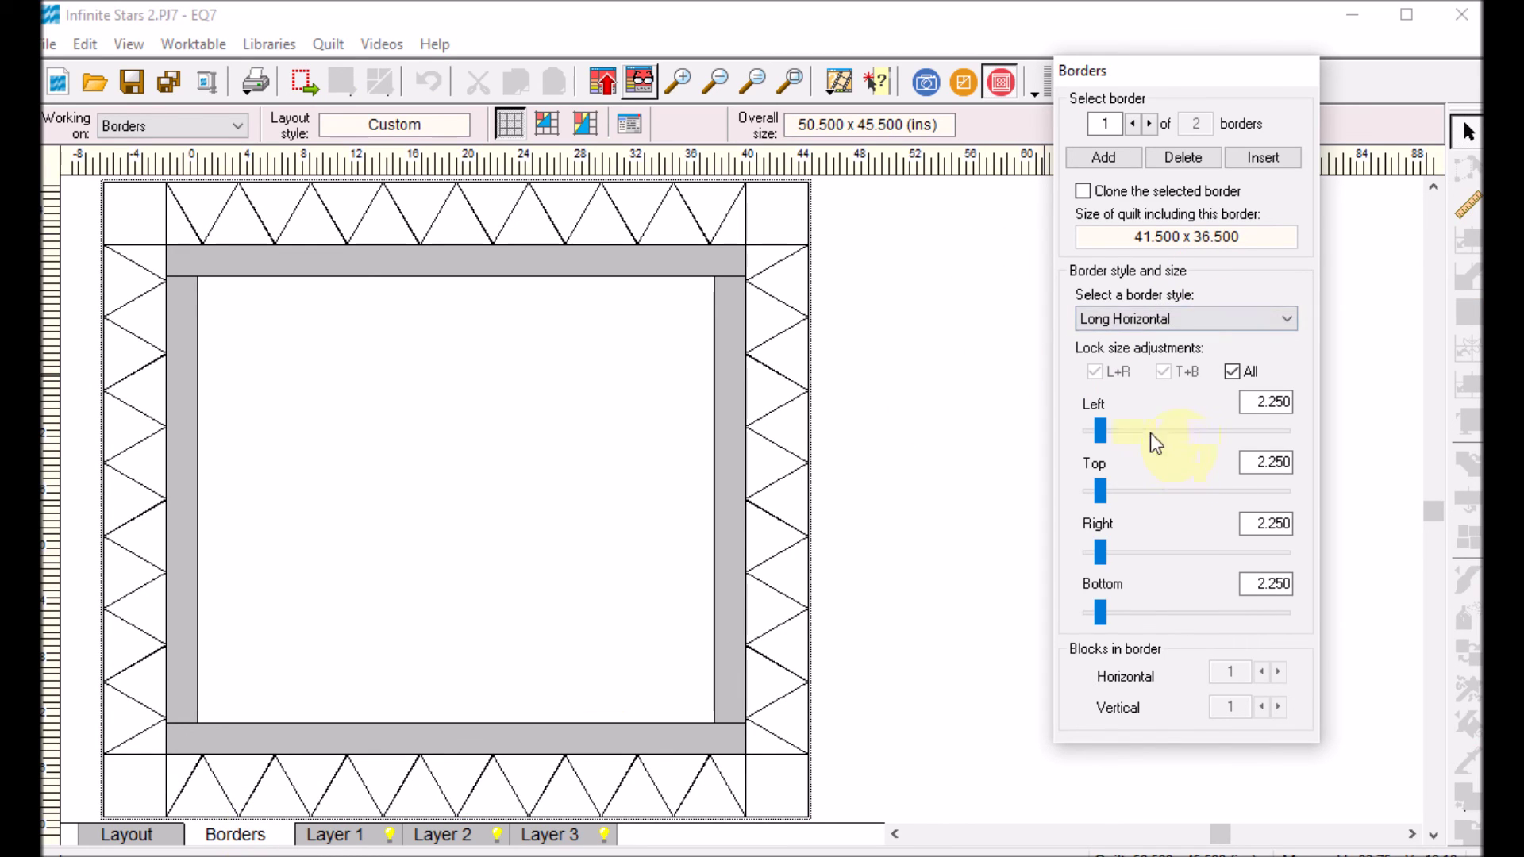
pyautogui.click(1103, 157)
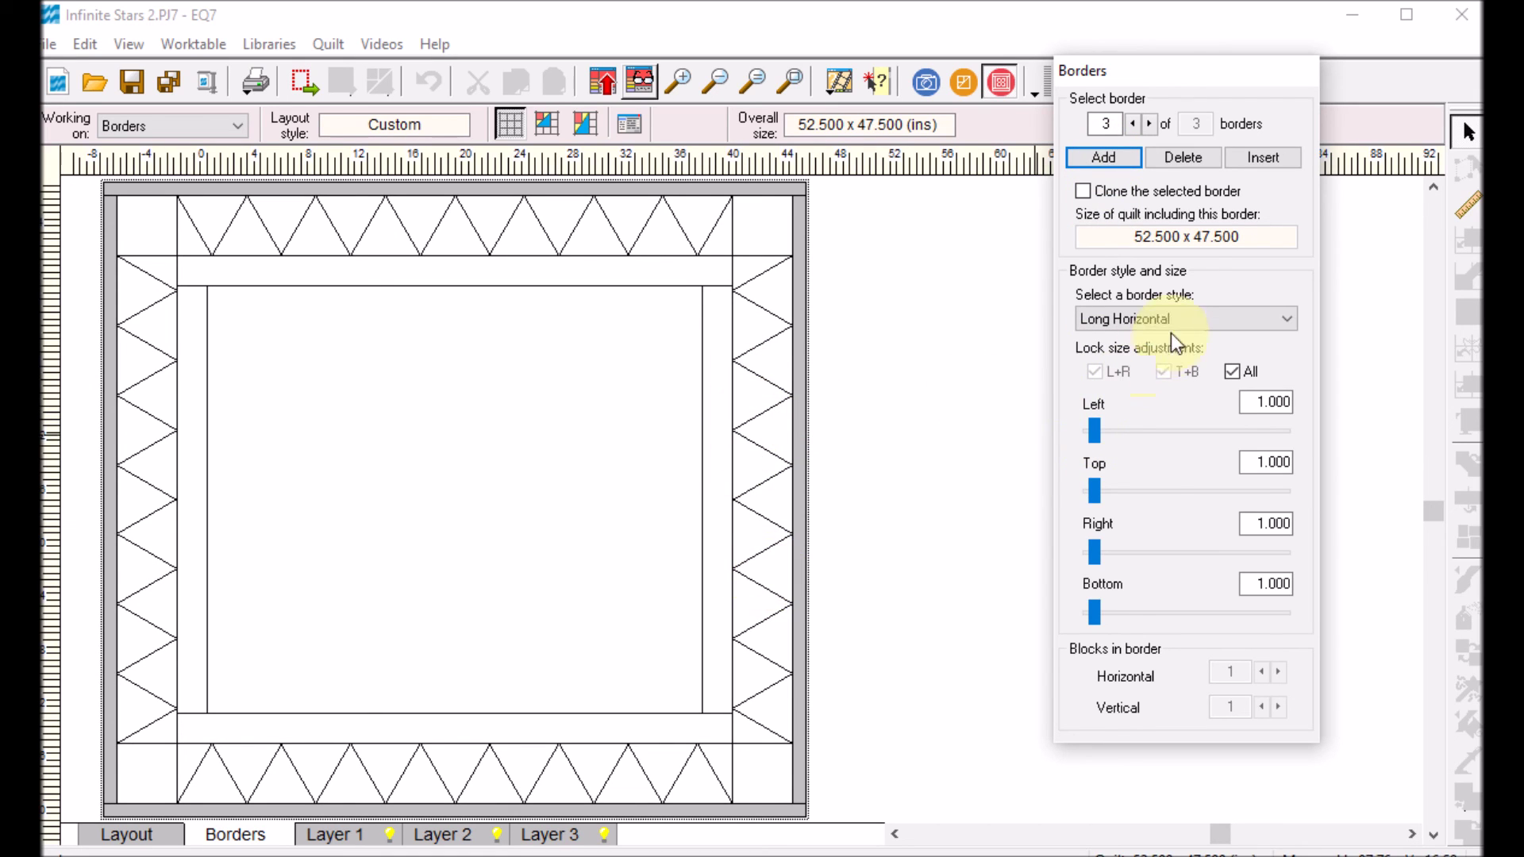
pyautogui.click(1146, 433)
pyautogui.click(1145, 432)
pyautogui.click(1145, 432)
pyautogui.click(1145, 432)
pyautogui.click(1145, 432)
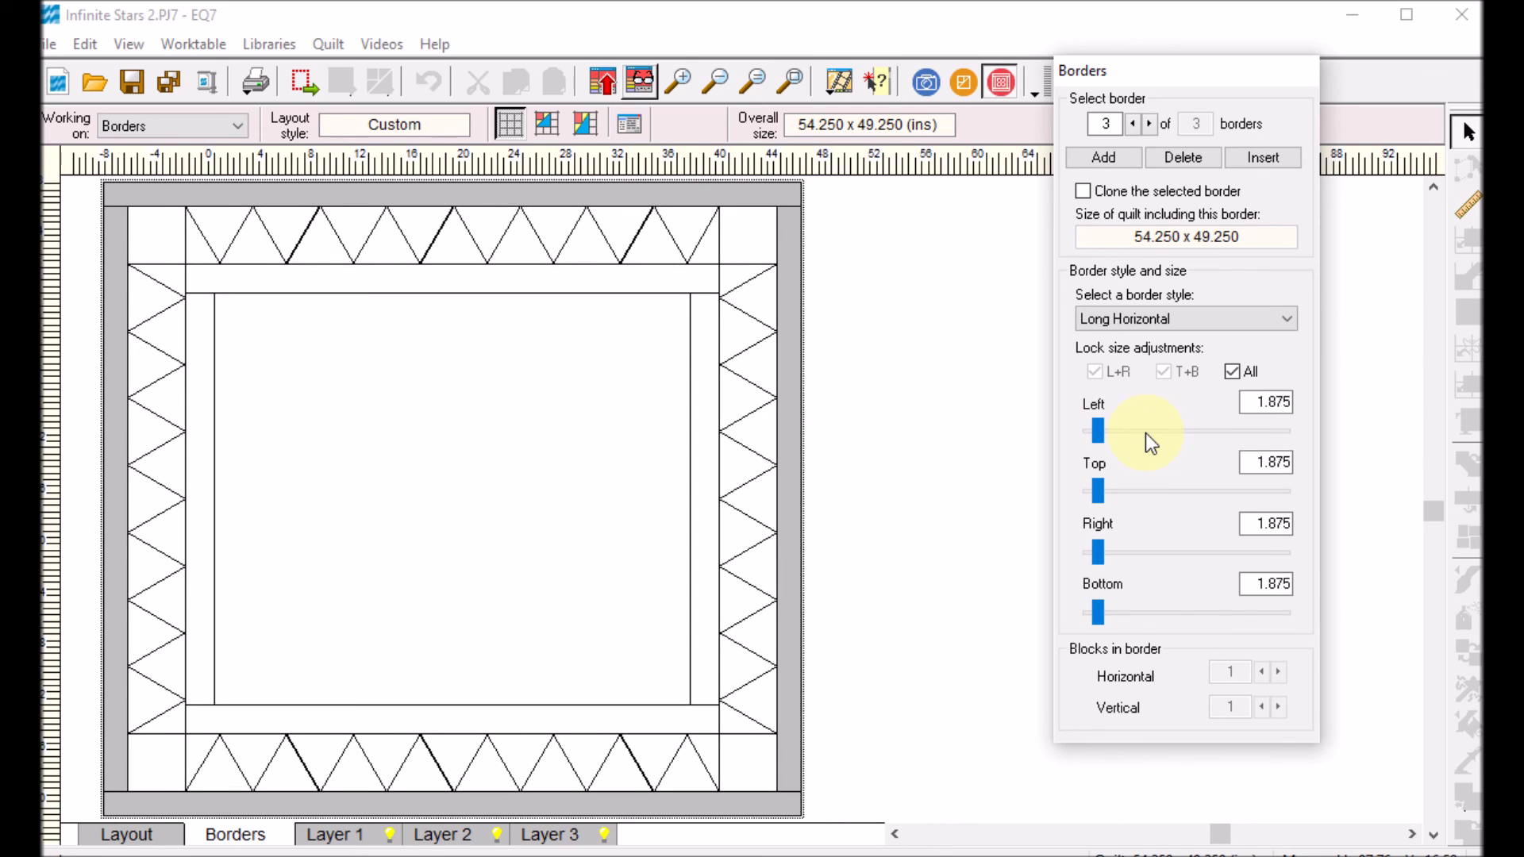
# Set the outermost border's width to 2.250 on all four sides.
pyautogui.click(1145, 431)
pyautogui.click(1145, 432)
pyautogui.click(1145, 432)
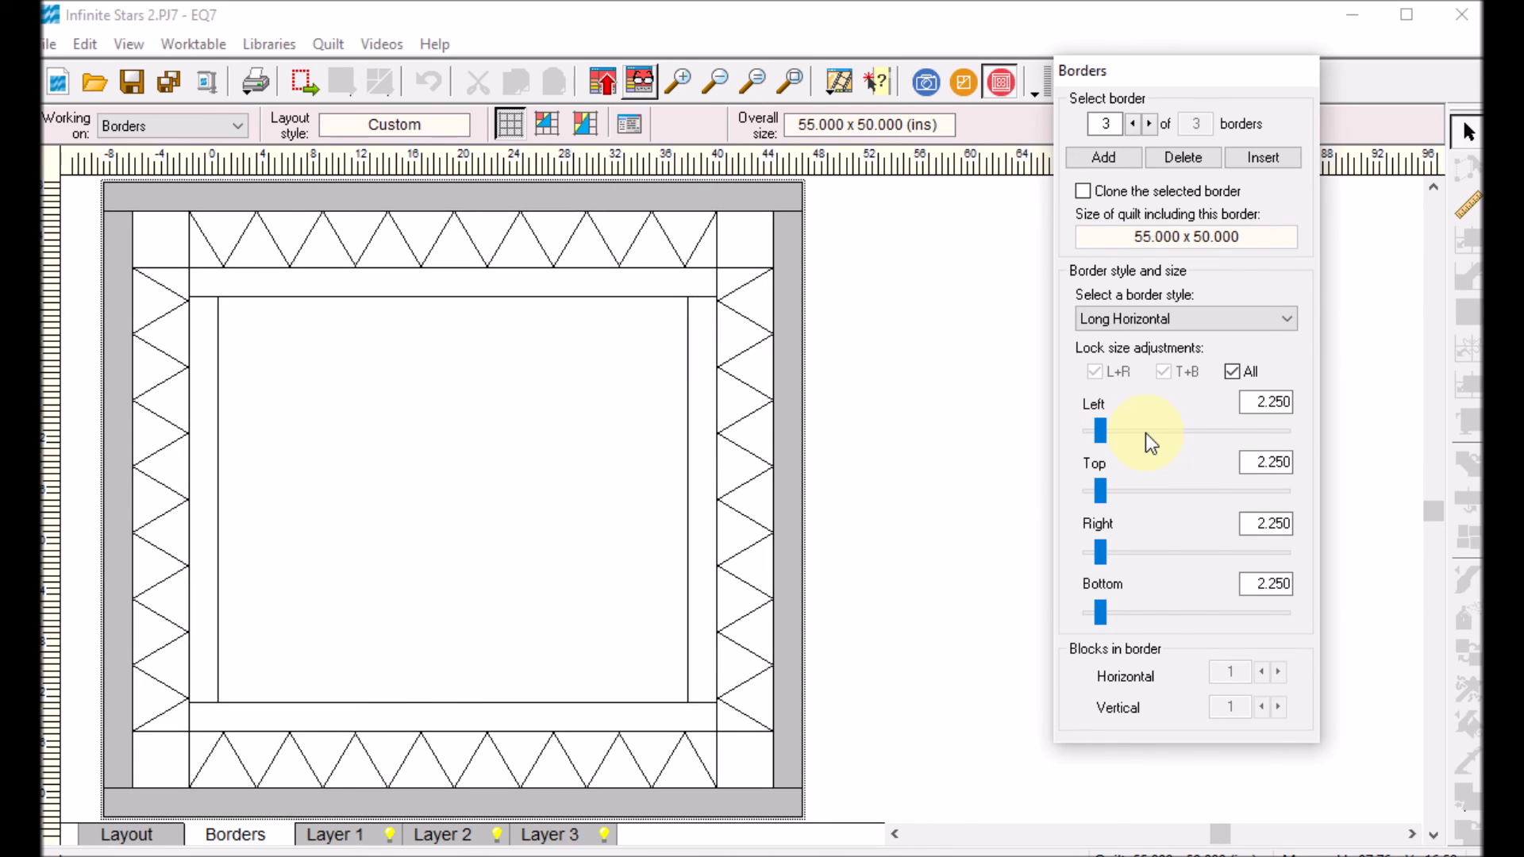
# Fill all four sides of the outermost border on Layer 1 with the dark blue fabric with small gold dots.
pyautogui.click(352, 844)
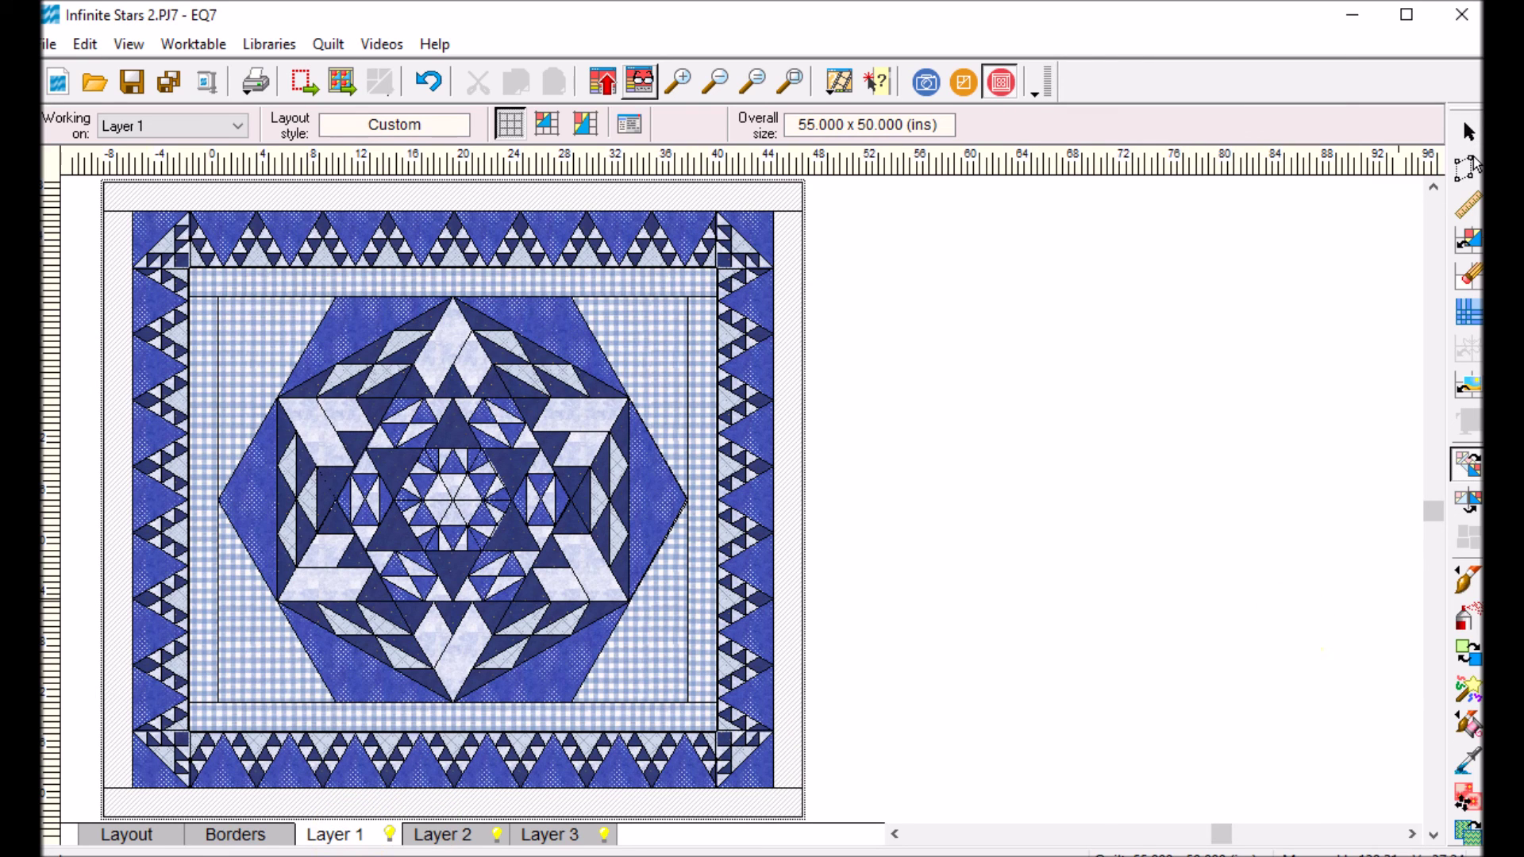
pyautogui.click(1467, 724)
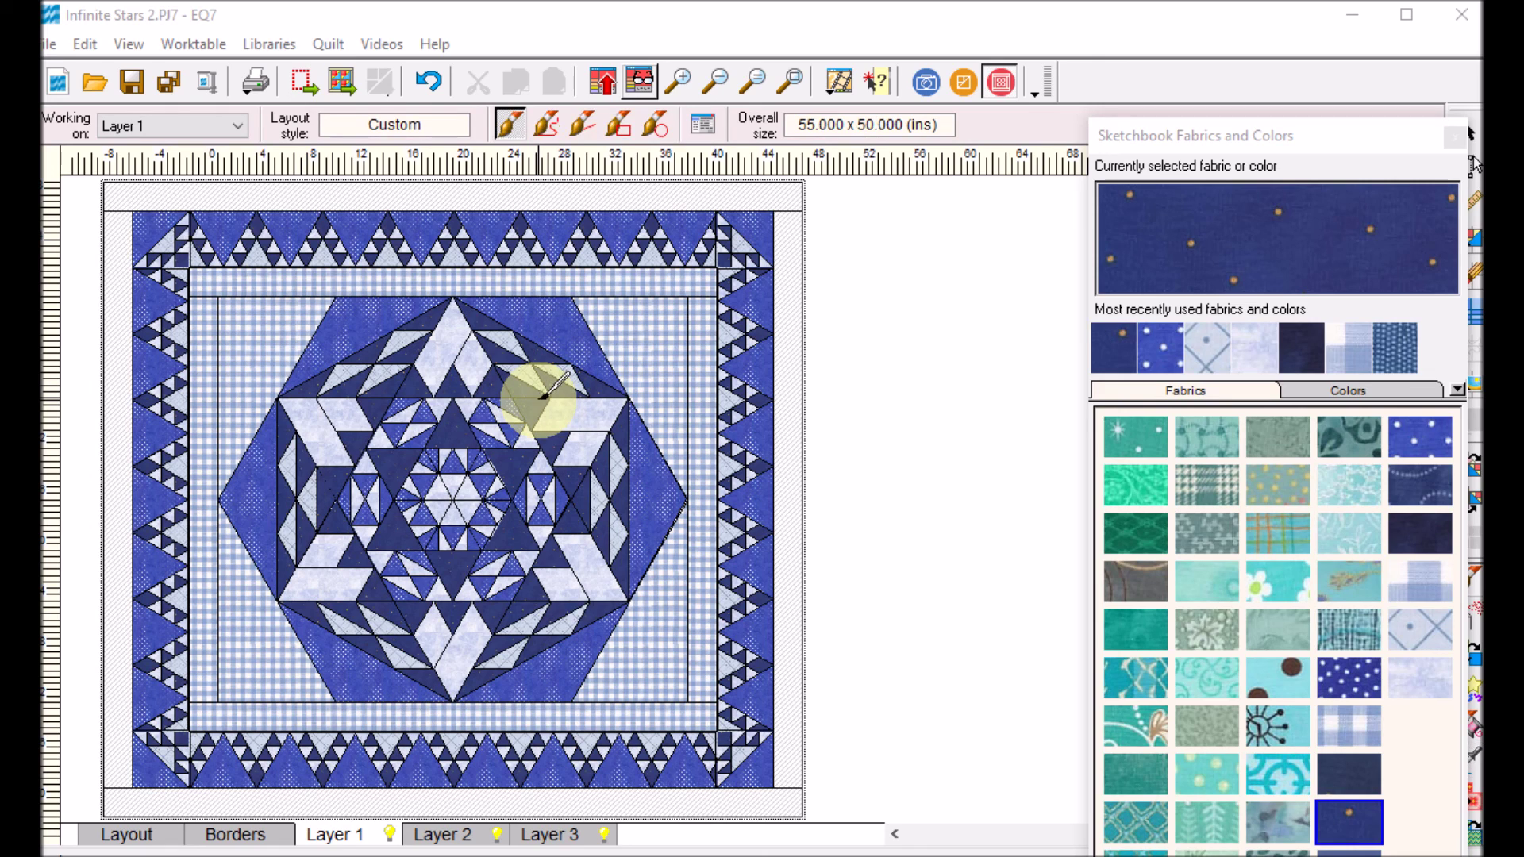
pyautogui.click(796, 272)
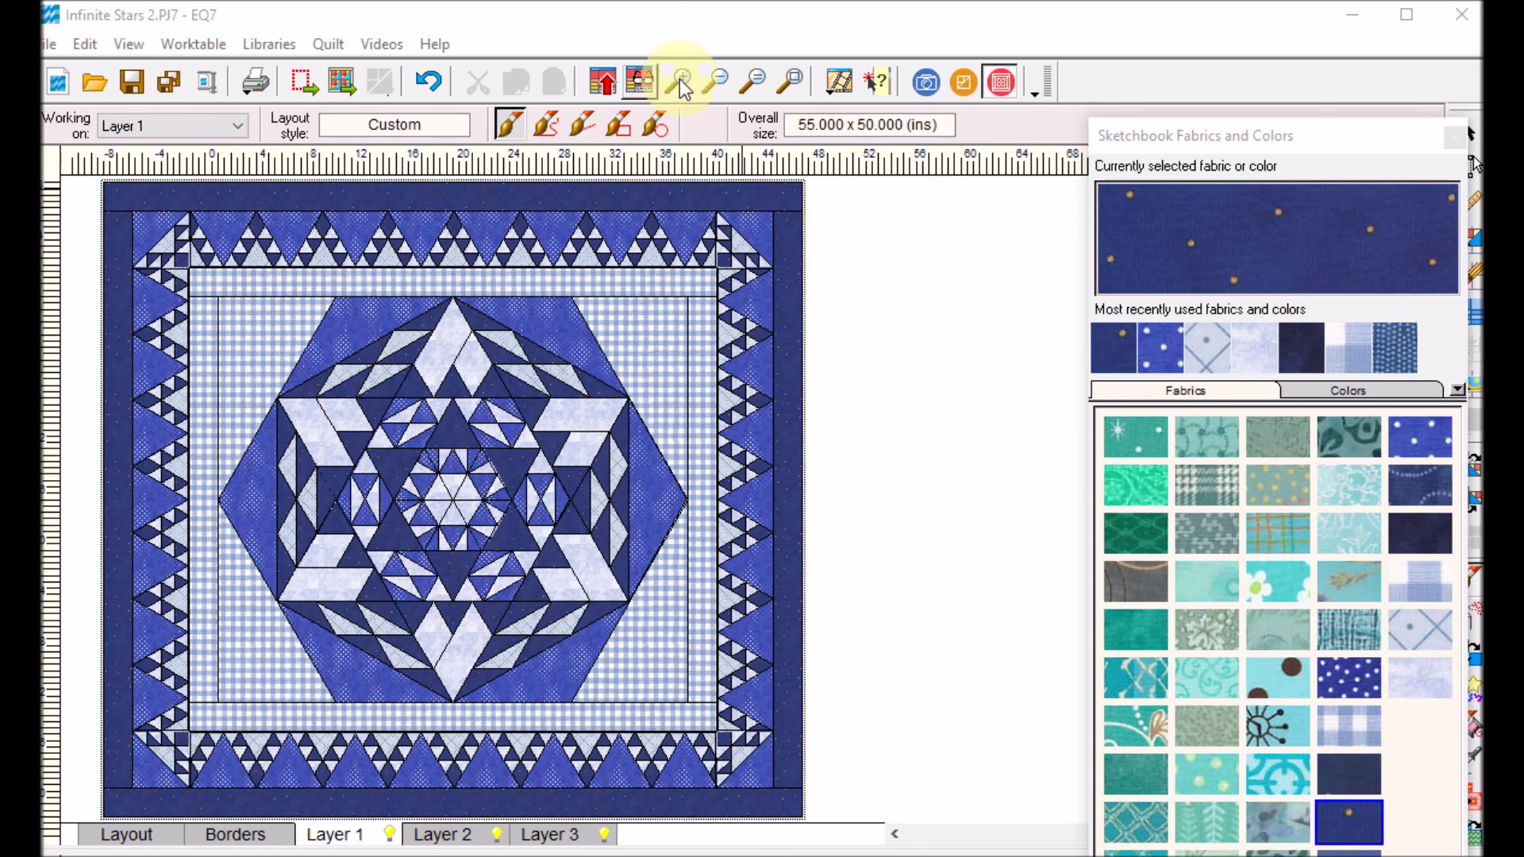
# Add the finished quilt to the Sketchbook and save the project.
pyautogui.click(607, 78)
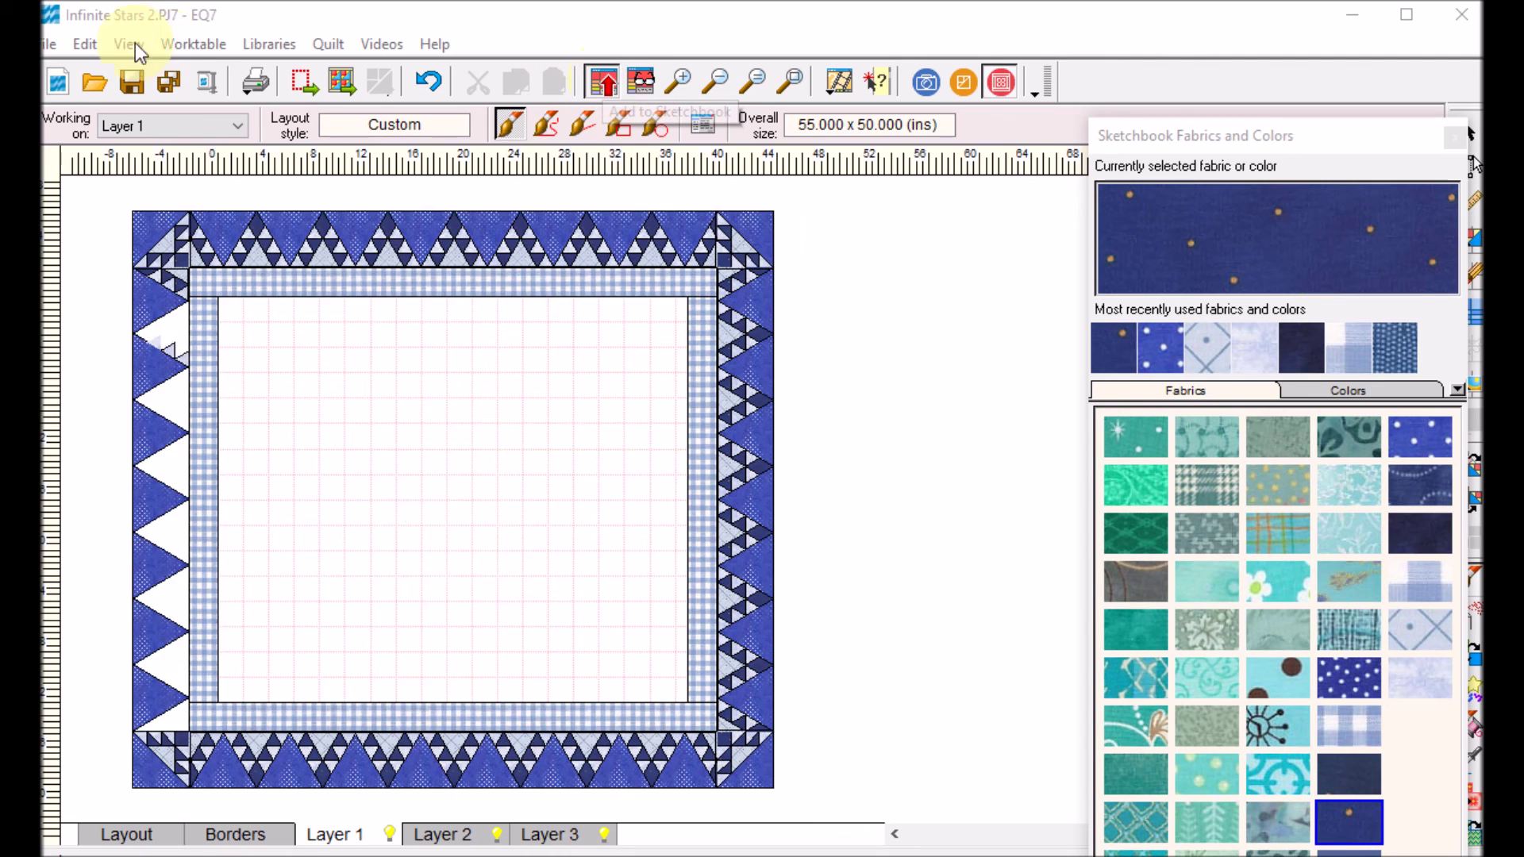
pyautogui.click(134, 82)
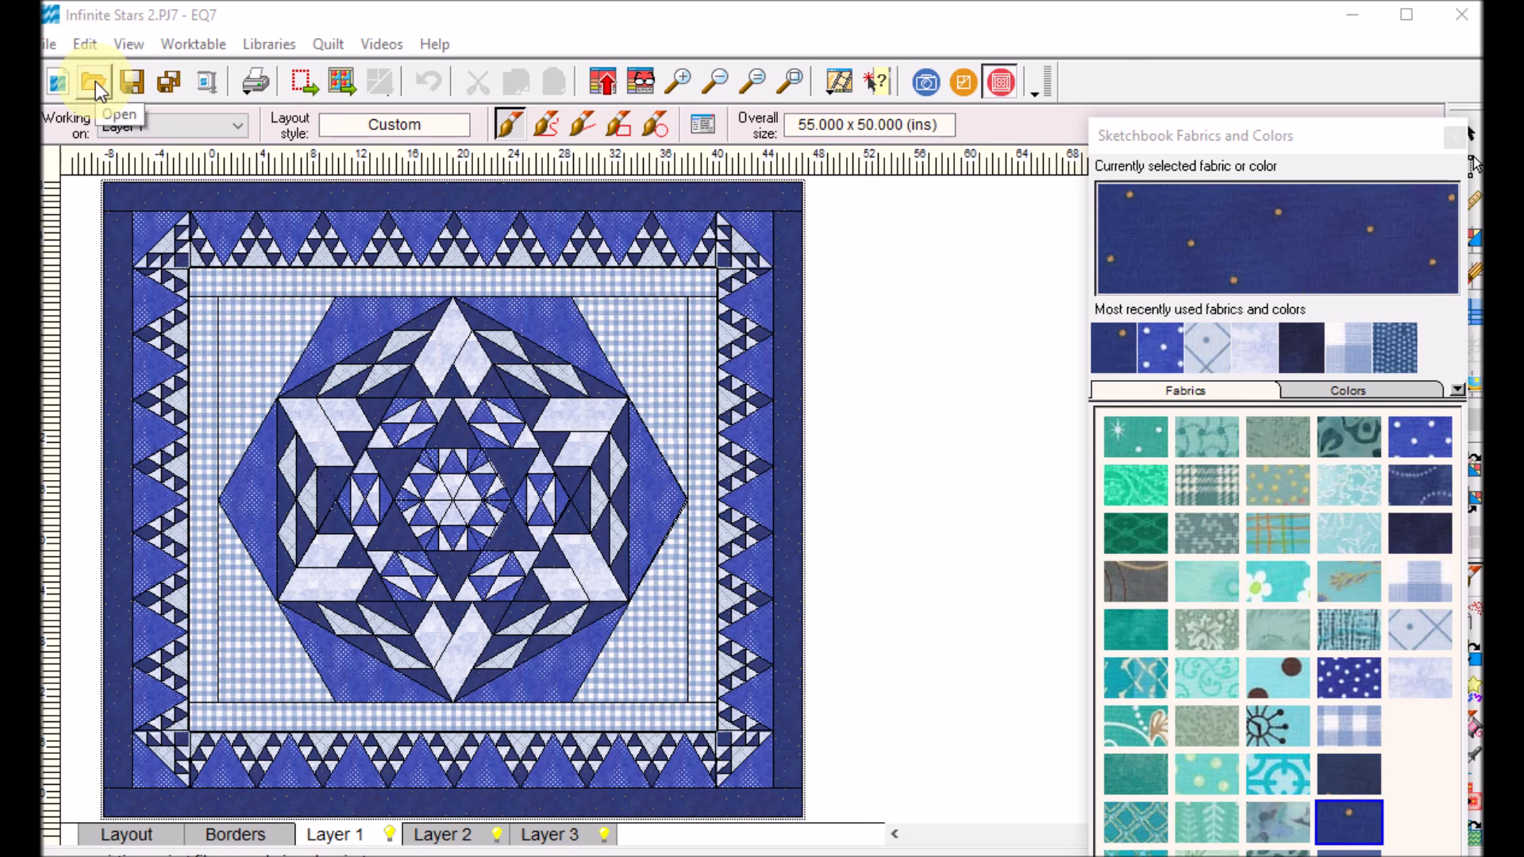